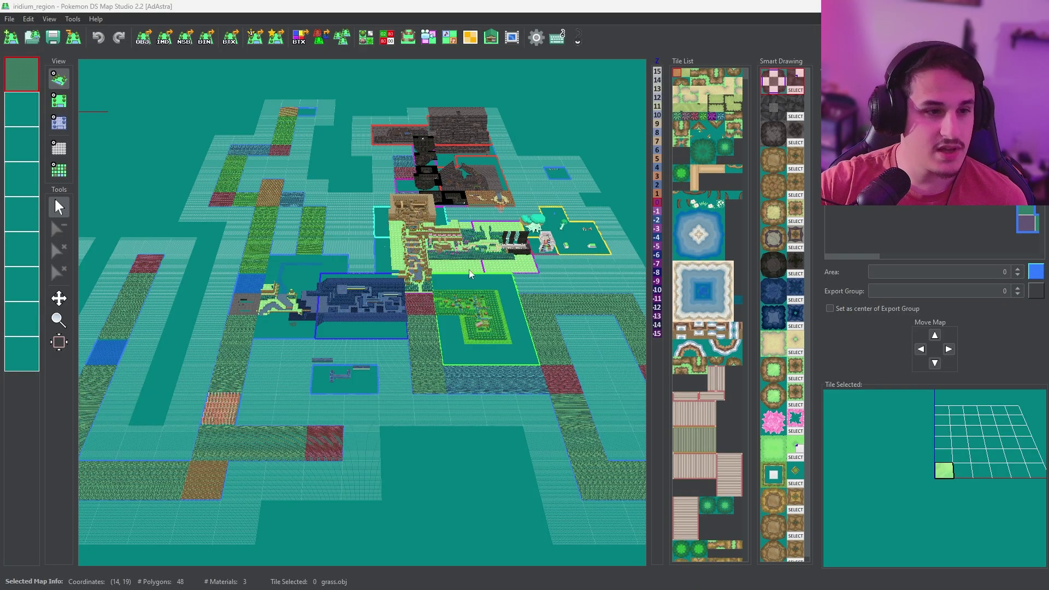
Orbit and tilt the 3D region map, then switch to the CTRmap folder in File Explorer.
{"action": "scroll", "coordinate": [420, 315], "scroll_direction": "up", "scroll_amount": 5}
{"action": "middle_click_drag", "start_coordinate": [421, 315], "coordinate": [467, 287]}
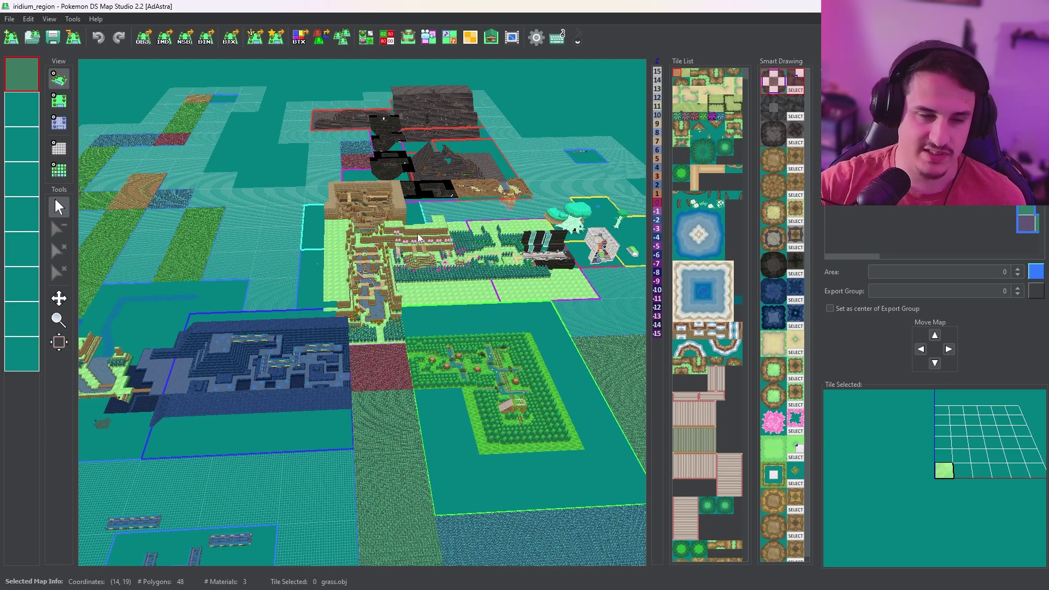
{"action": "middle_click_drag", "start_coordinate": [418, 238], "coordinate": [412, 271]}
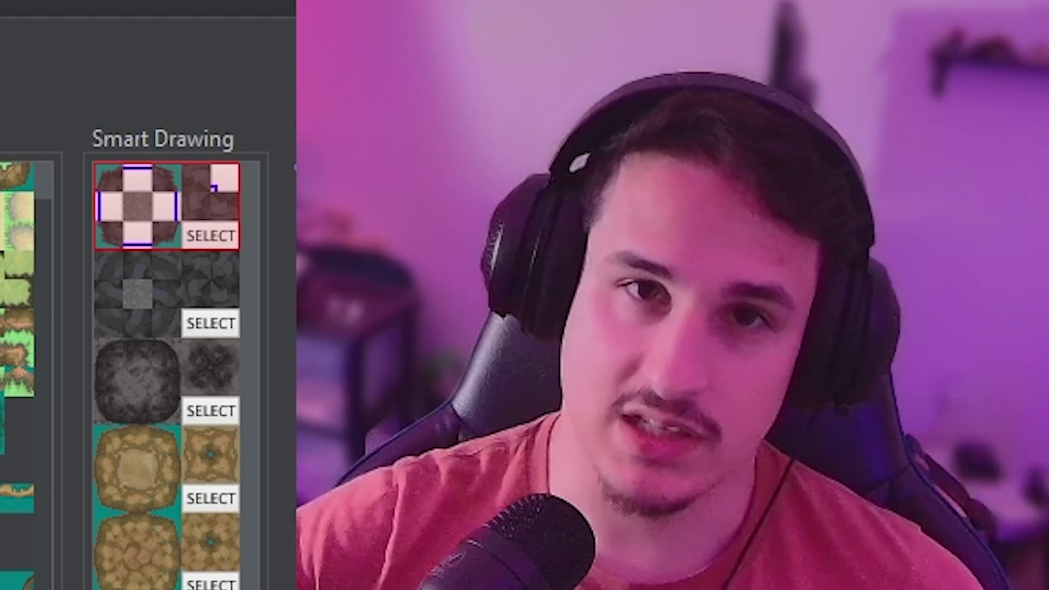
{"action": "key", "text": "alt+Tab"}
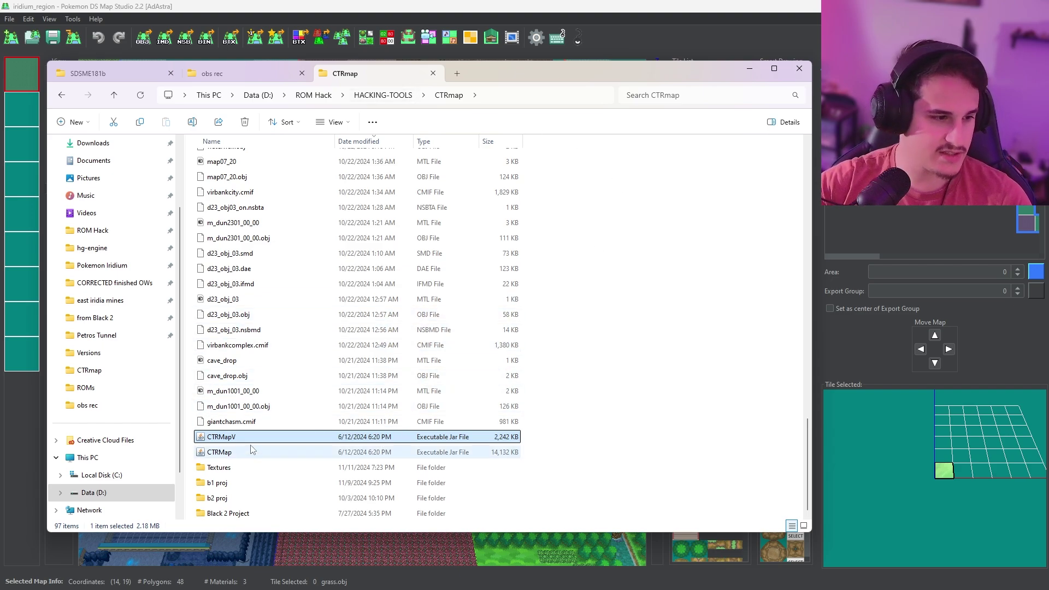
Launch the CTRMap jar from the CTRmap folder to bring up the CTRMap Launcher.
{"action": "left_click", "coordinate": [267, 453]}
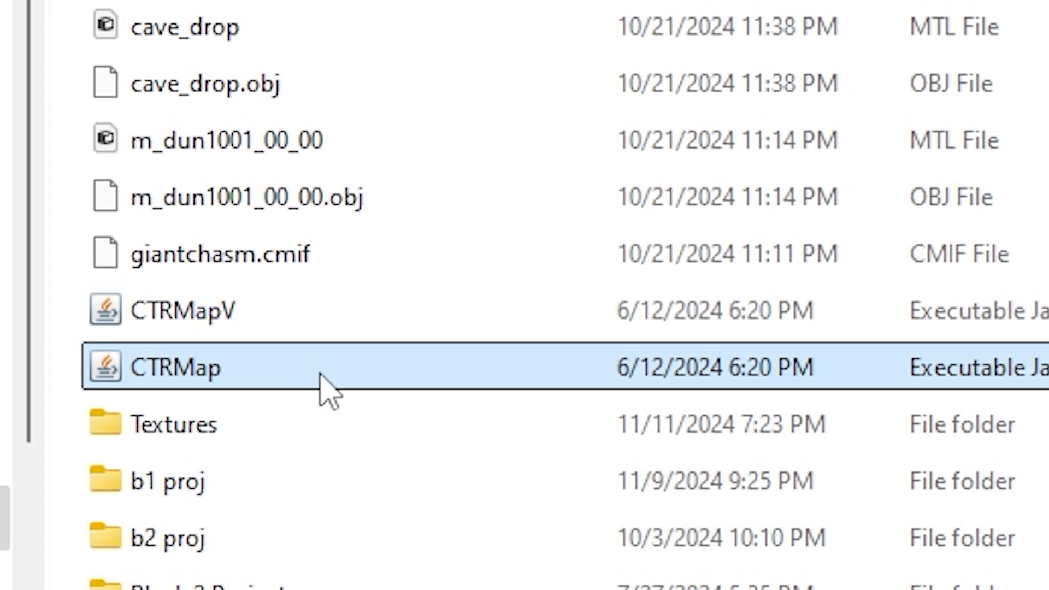
{"action": "left_click", "coordinate": [247, 321]}
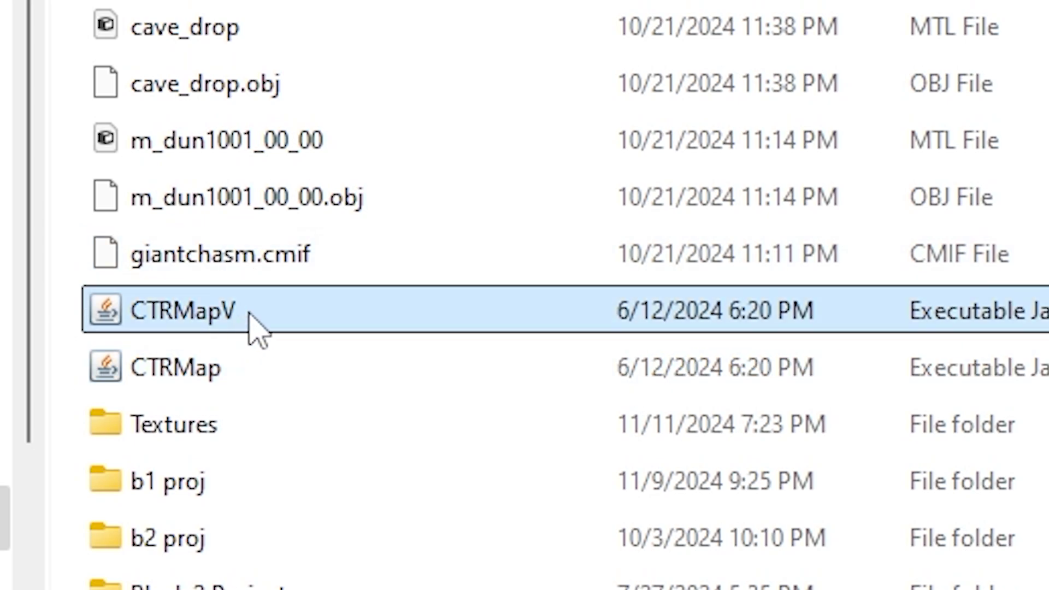
{"action": "left_click", "coordinate": [231, 374]}
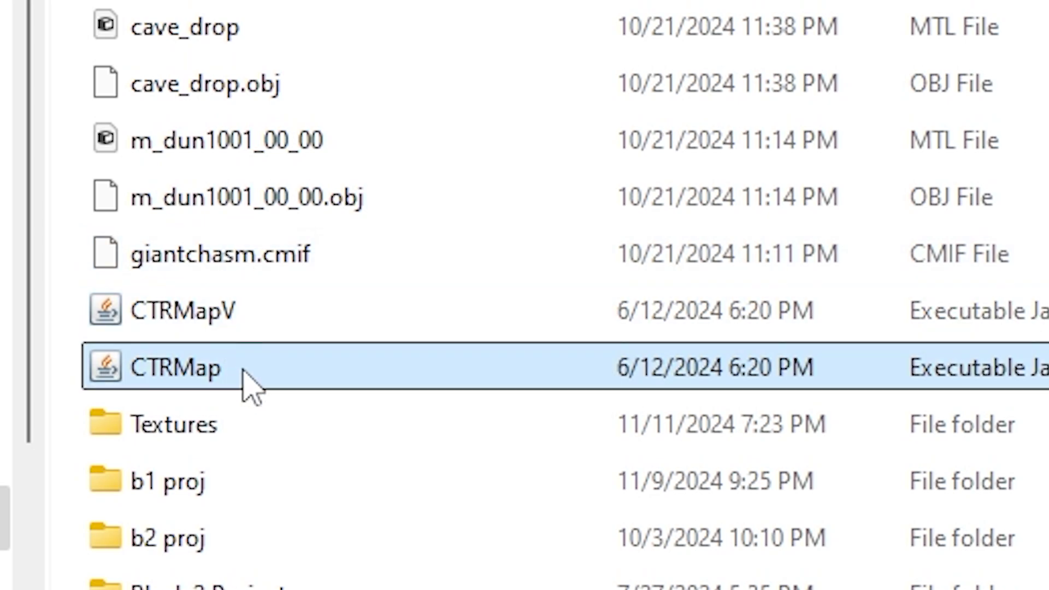
{"action": "double_click", "coordinate": [235, 377]}
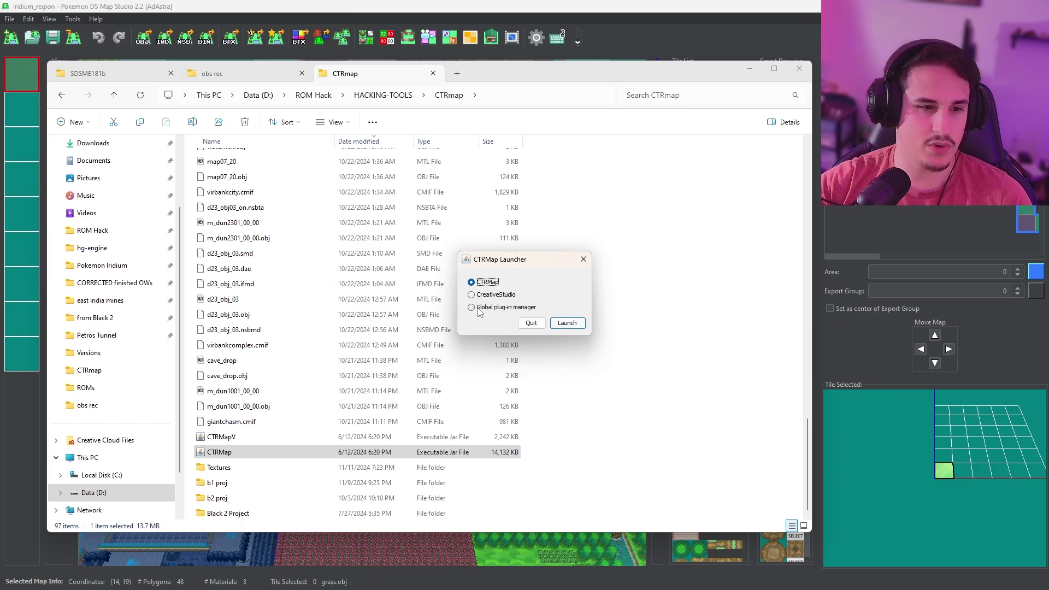
Install CTRMapV.jar through the Global plug-in manager, then go back to the launcher.
{"action": "left_click", "coordinate": [507, 307]}
{"action": "left_click", "coordinate": [567, 323]}
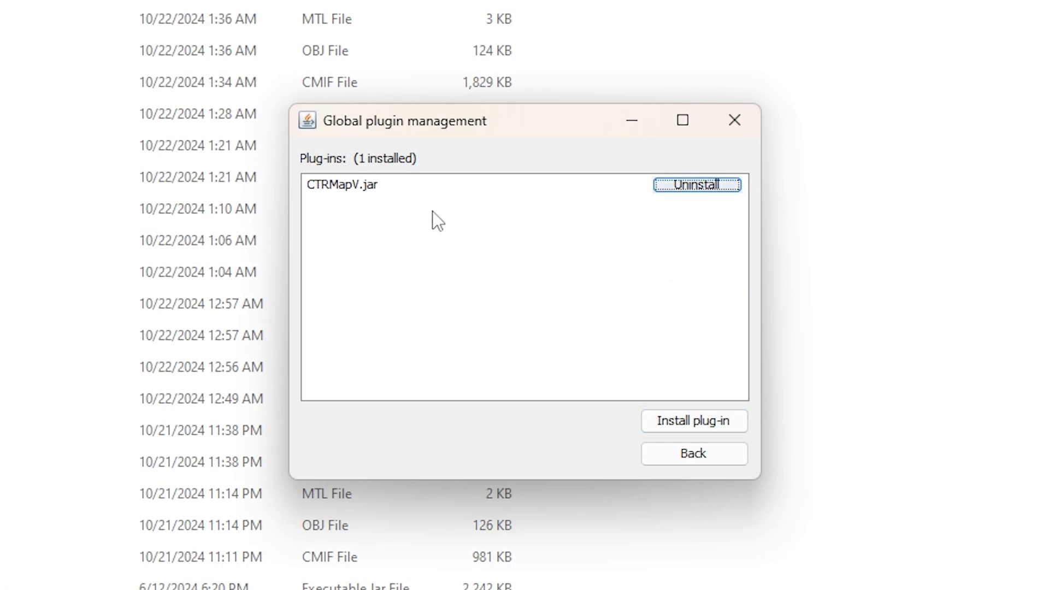
{"action": "left_click", "coordinate": [663, 429]}
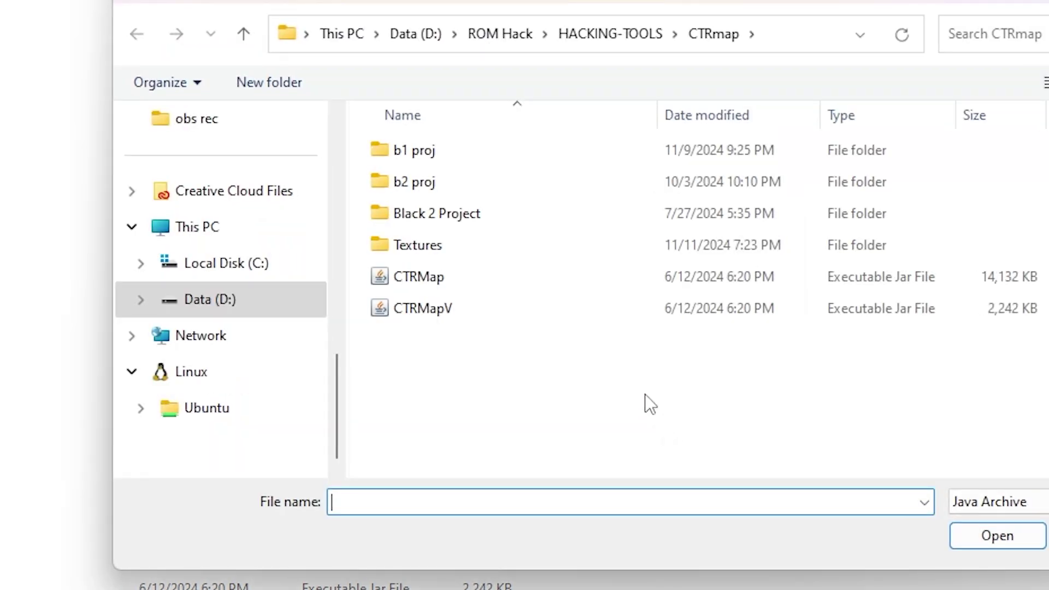
{"action": "left_click", "coordinate": [471, 315]}
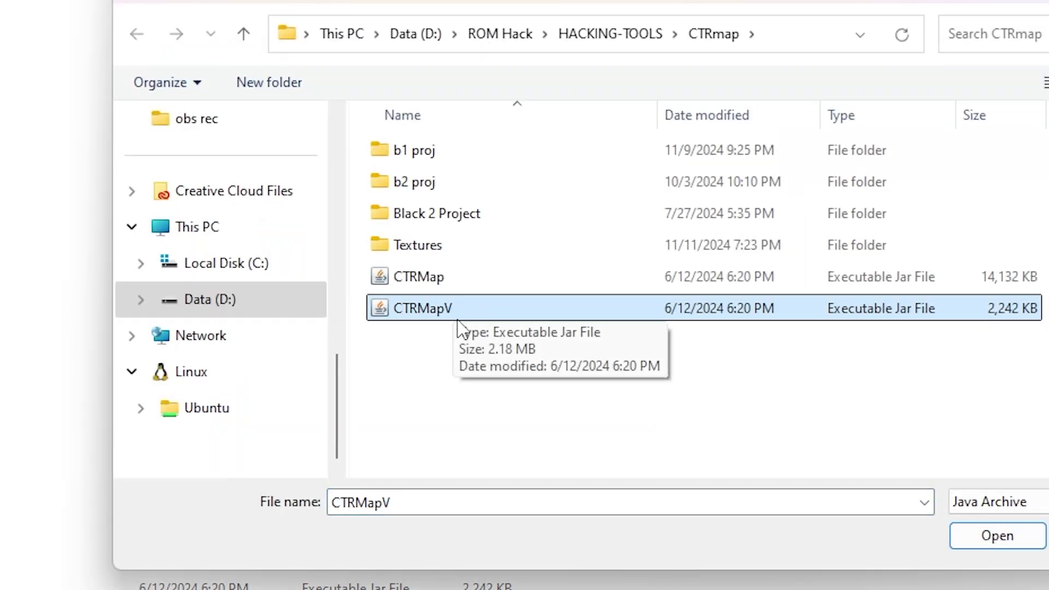
{"action": "left_click", "coordinate": [1010, 543]}
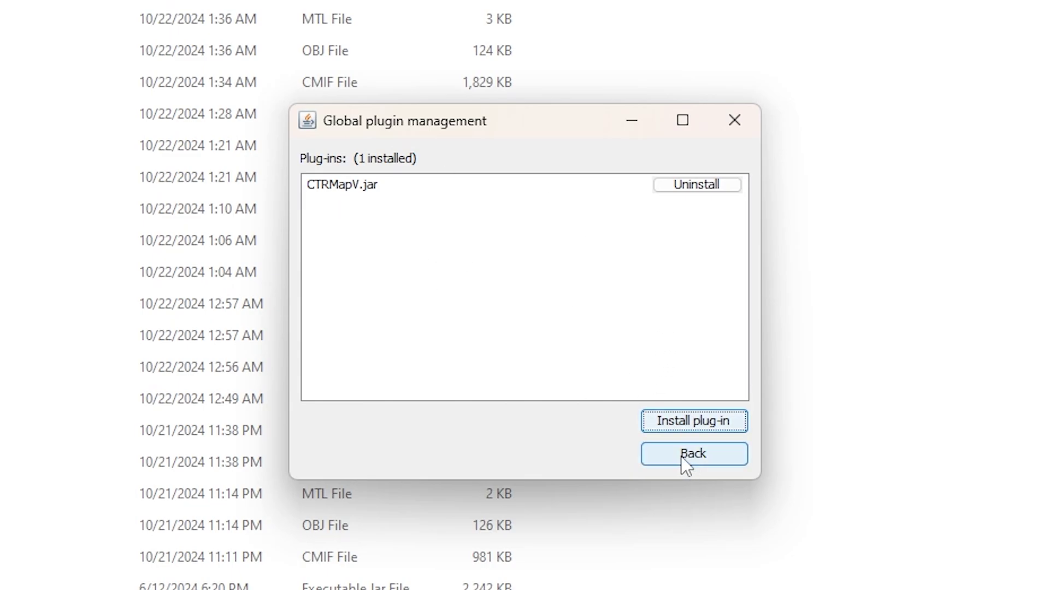
{"action": "left_click", "coordinate": [686, 454]}
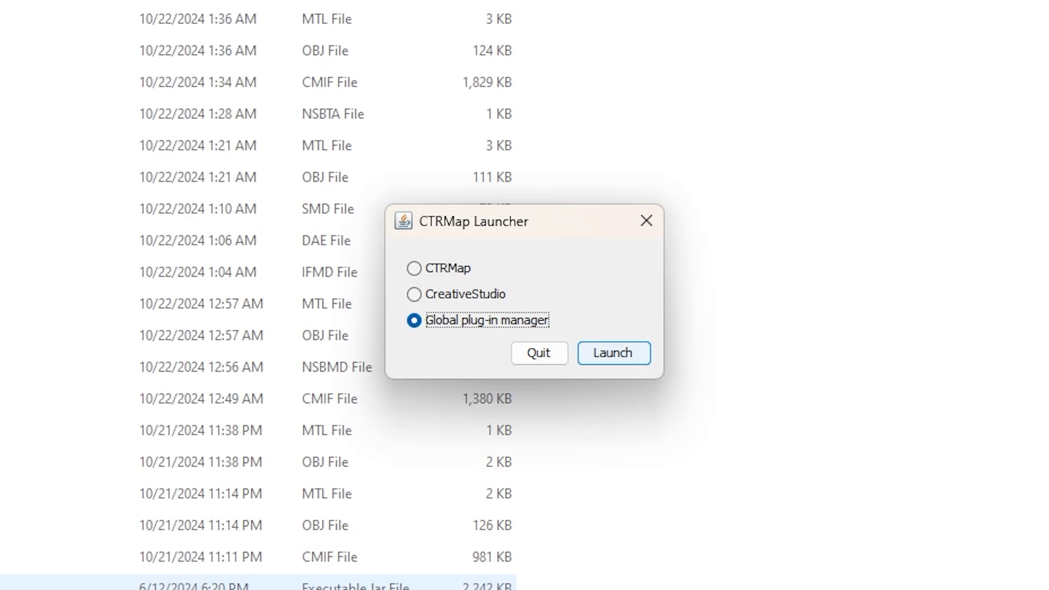
Open CTRMap's Project Manager, try adding the Black2Vanilla ROM, cancel, and select BlackVanilla_Extracted.
{"action": "left_click", "coordinate": [447, 268]}
{"action": "left_click", "coordinate": [604, 354]}
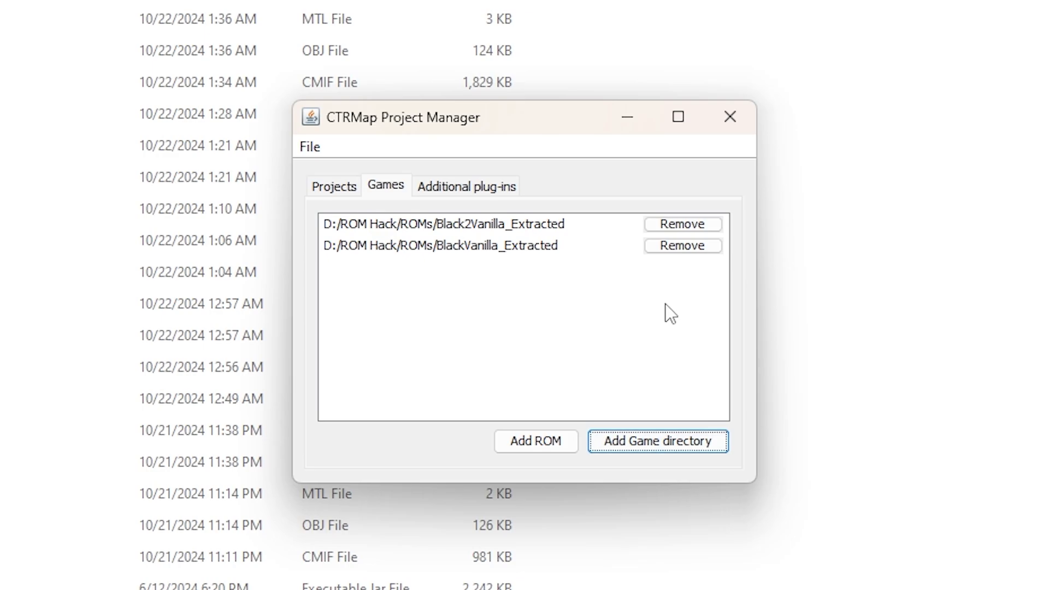
{"action": "left_click", "coordinate": [541, 441]}
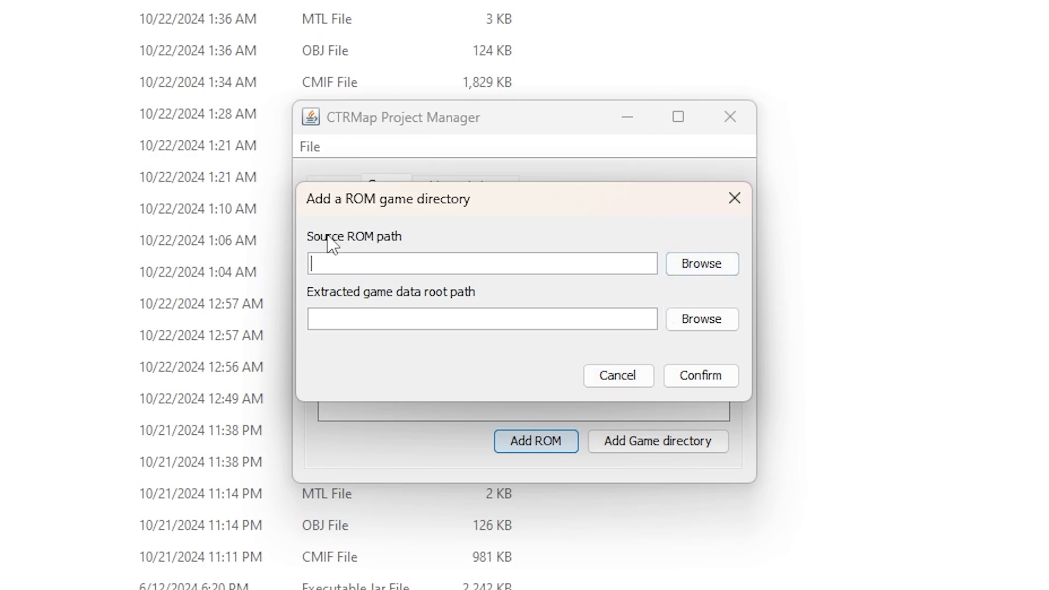
{"action": "left_click", "coordinate": [699, 268]}
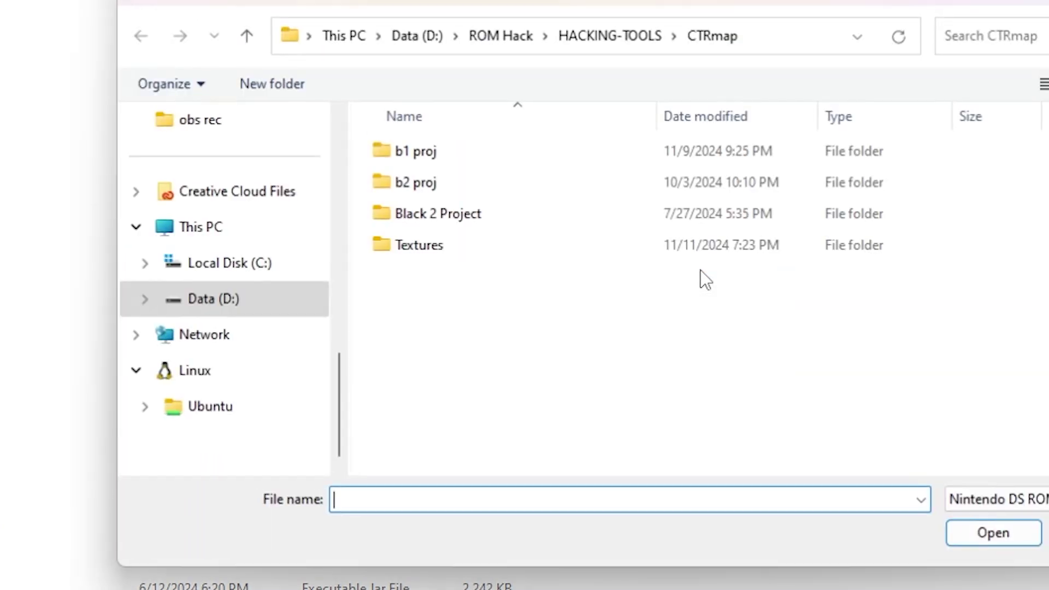
{"action": "scroll", "coordinate": [217, 226], "scroll_direction": "up", "scroll_amount": 3}
{"action": "left_click", "coordinate": [264, 293]}
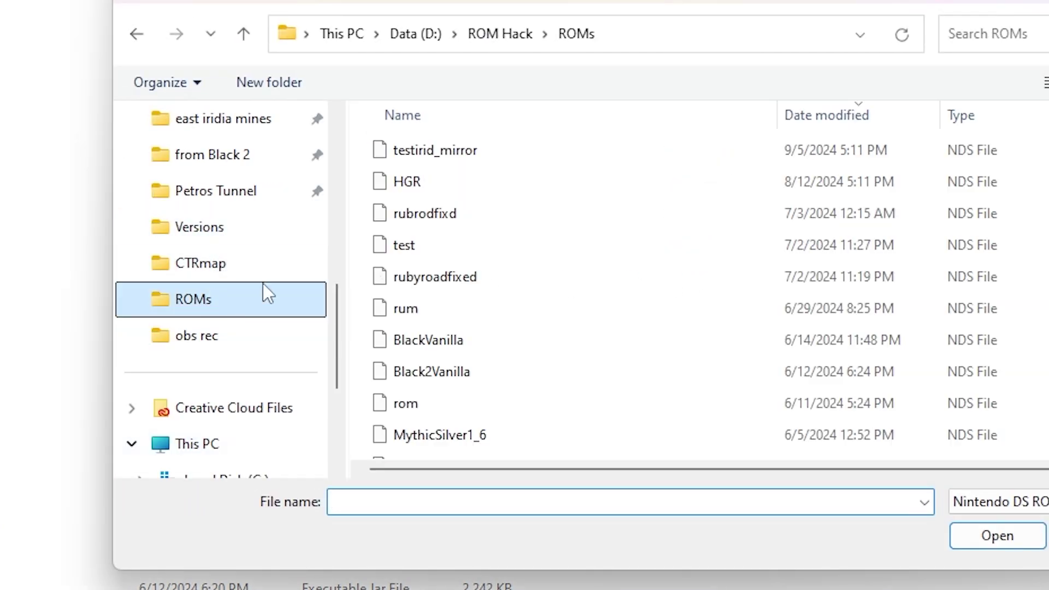
{"action": "left_click", "coordinate": [490, 379]}
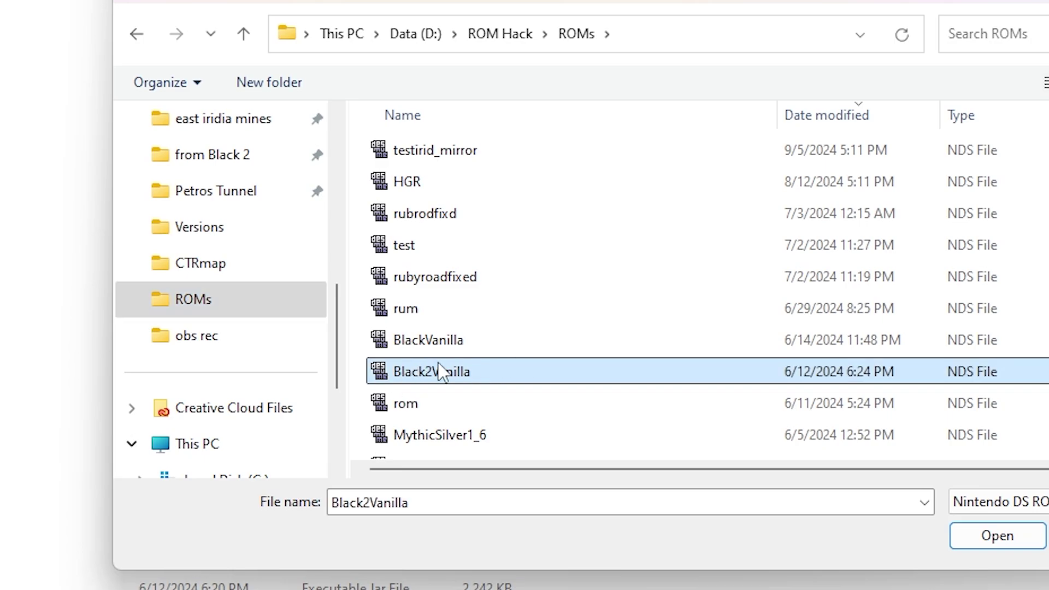
{"action": "left_click", "coordinate": [997, 535]}
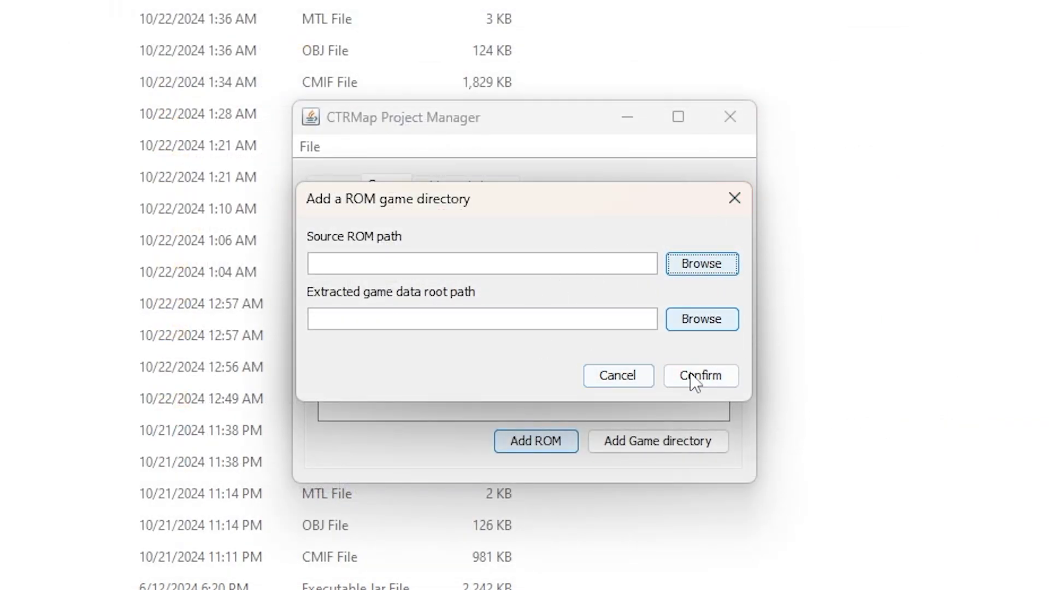
{"action": "left_click", "coordinate": [735, 211]}
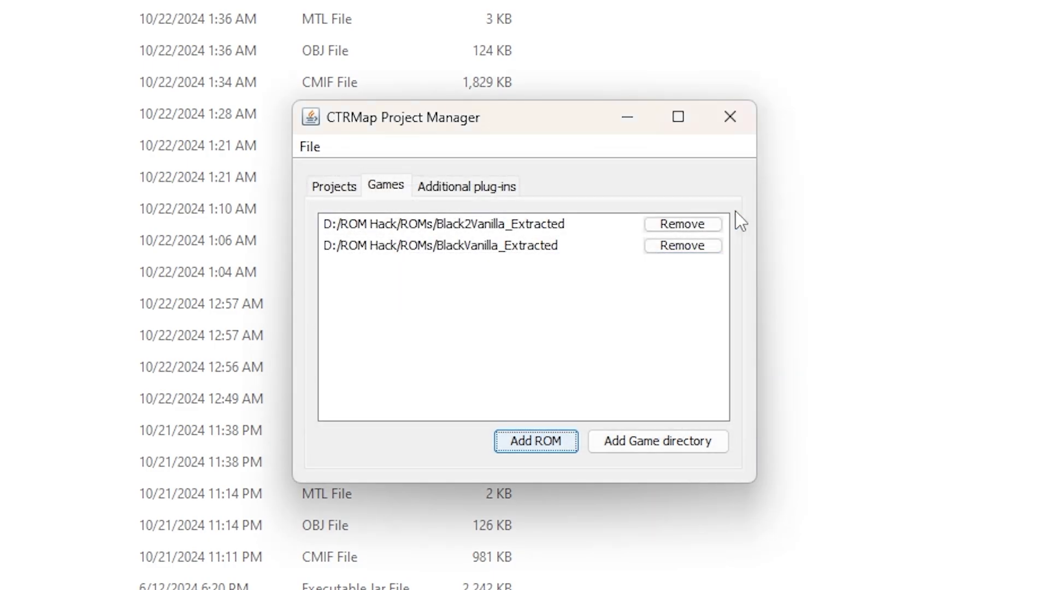
{"action": "left_click", "coordinate": [509, 250]}
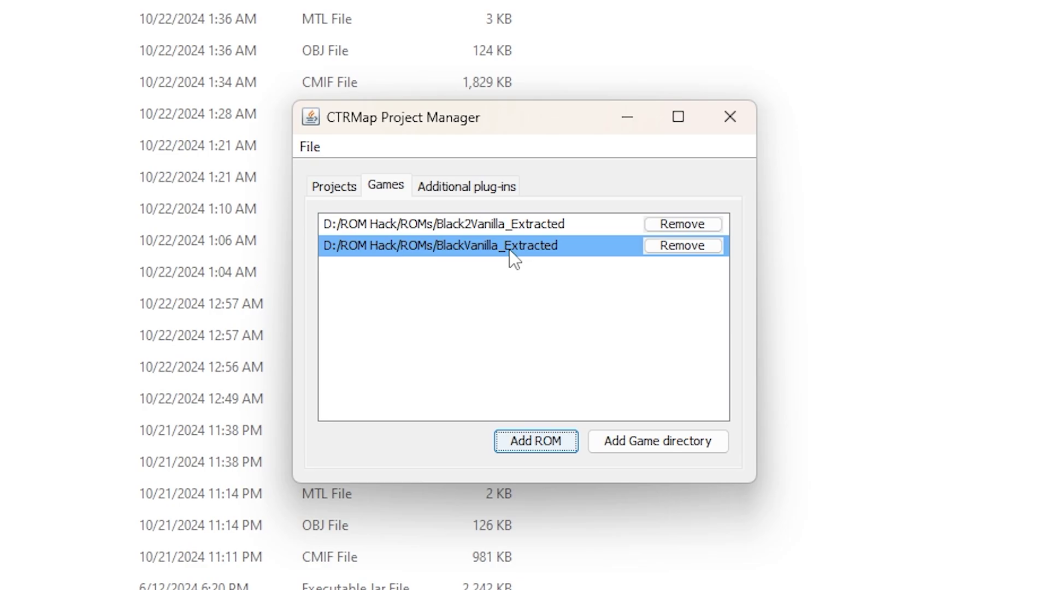
On the Projects tab, start a new project with Black2Vanilla_Extracted game path, then close it.
{"action": "left_click", "coordinate": [340, 183]}
{"action": "left_click", "coordinate": [320, 153]}
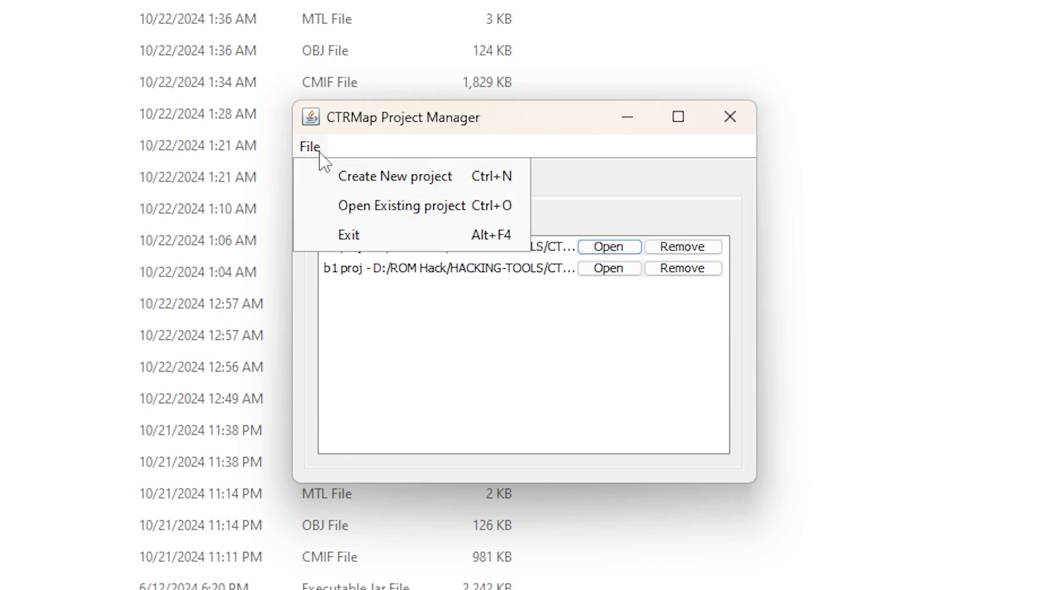
{"action": "left_click", "coordinate": [351, 176]}
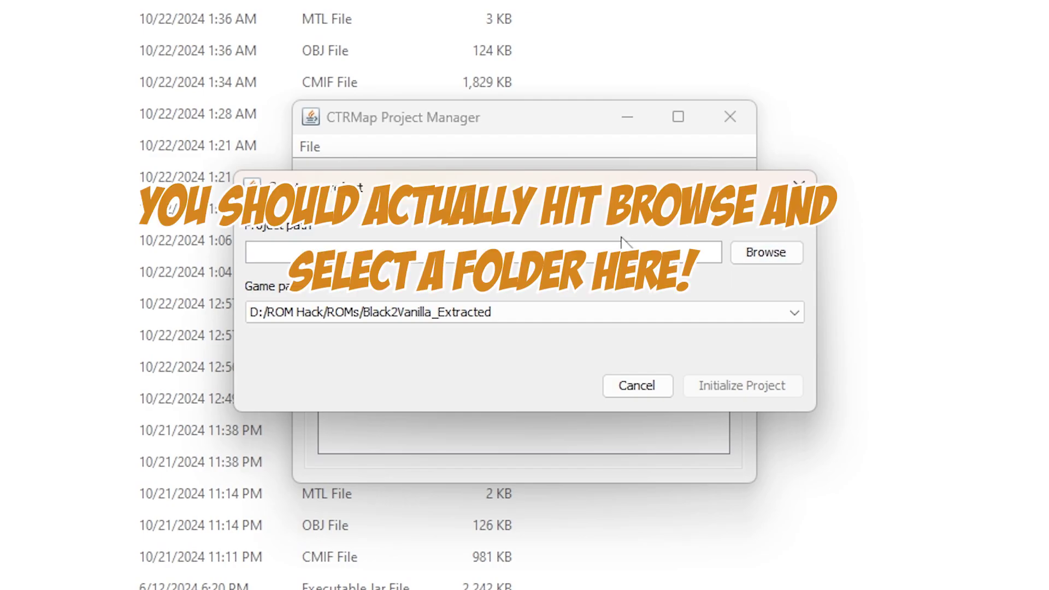
{"action": "type", "text": "black 2 pr"}
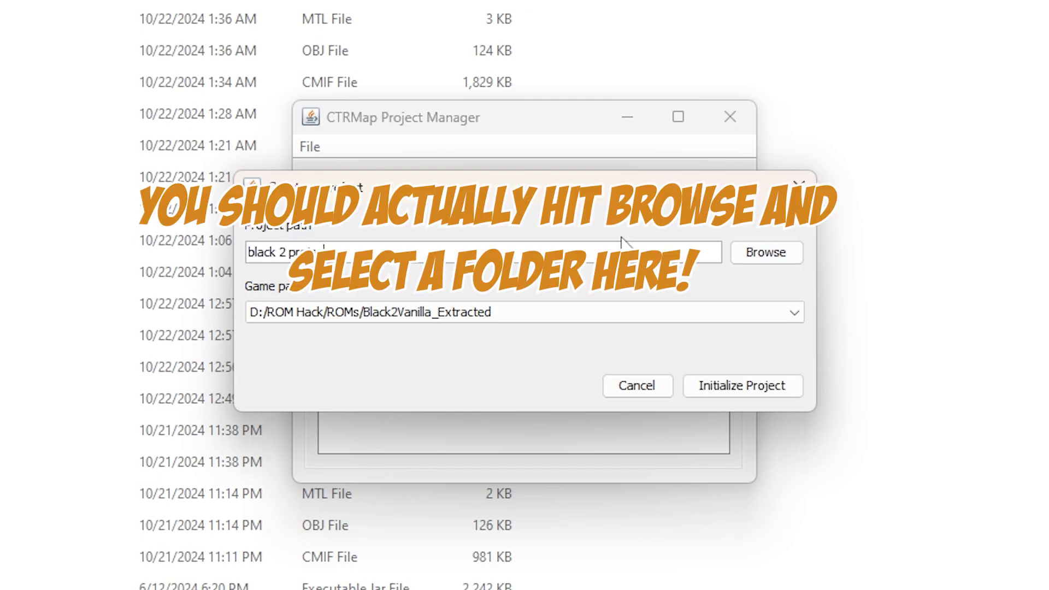
{"action": "key", "text": "ctrl+a"}
{"action": "key", "text": "BackSpace"}
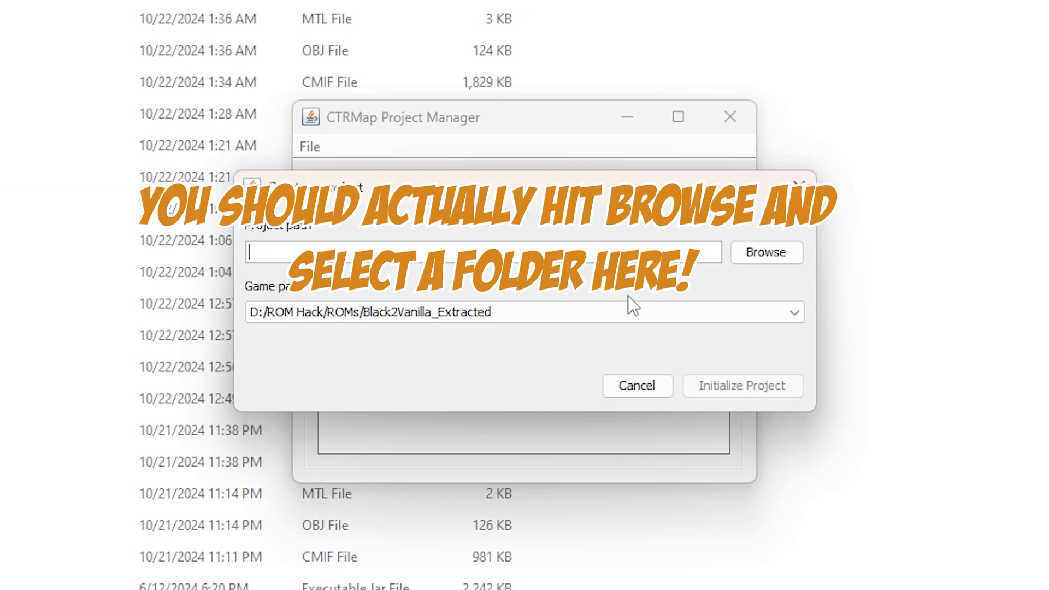
{"action": "left_click", "coordinate": [502, 316]}
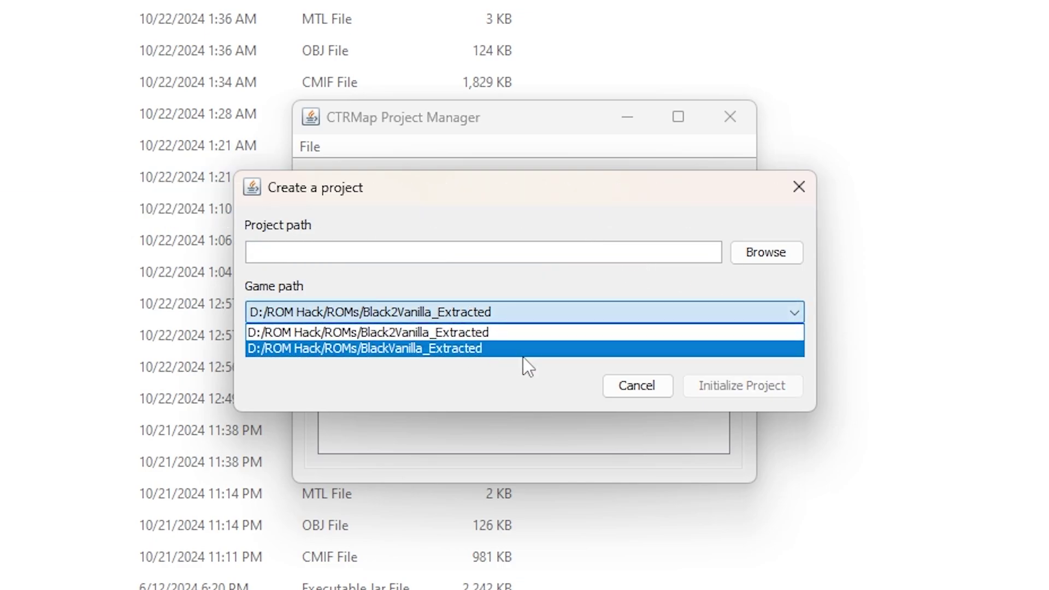
{"action": "left_click", "coordinate": [642, 331]}
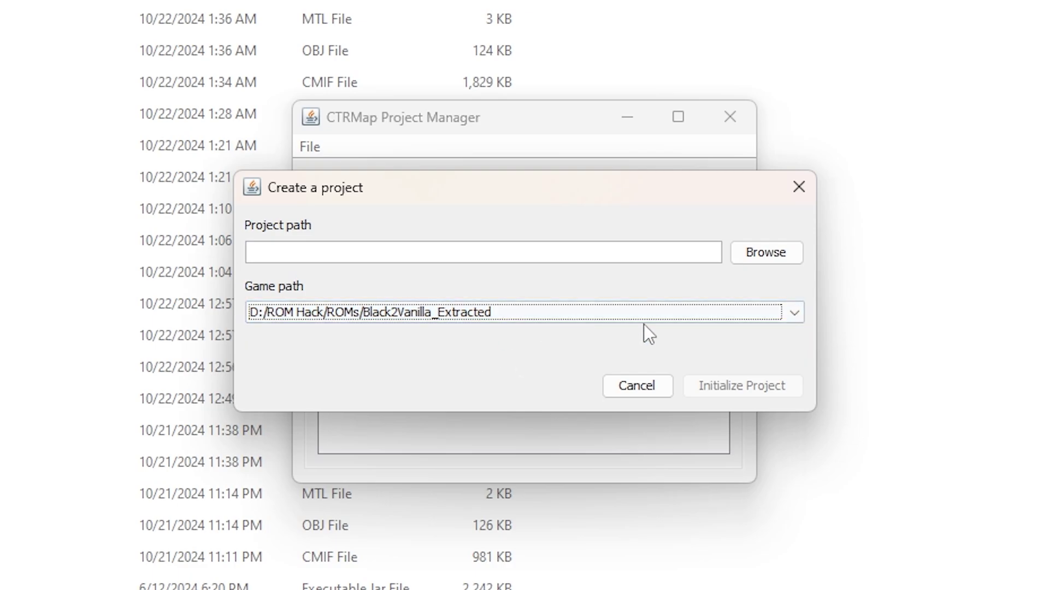
{"action": "left_click", "coordinate": [798, 188]}
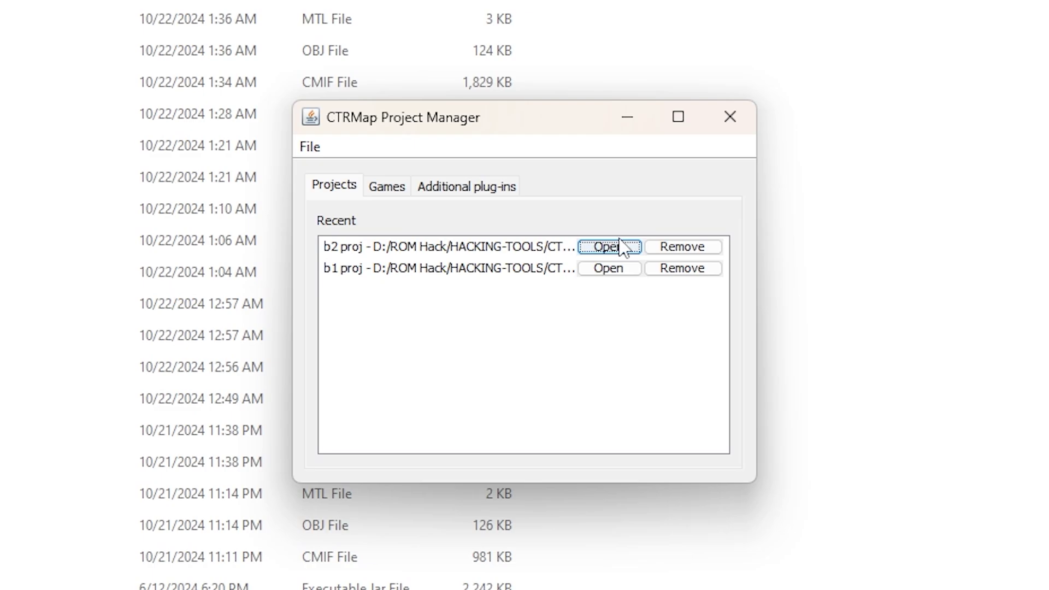
Open b2 proj, load zone 598 - Nacrene City, and view it in the World Editor.
{"action": "left_click", "coordinate": [621, 247]}
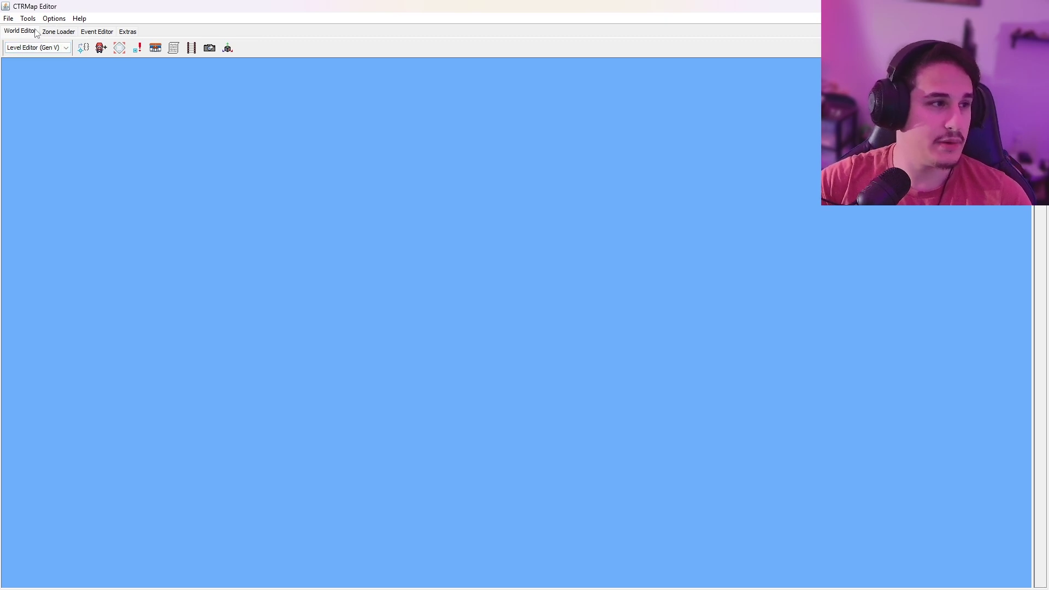
{"action": "left_click", "coordinate": [59, 35]}
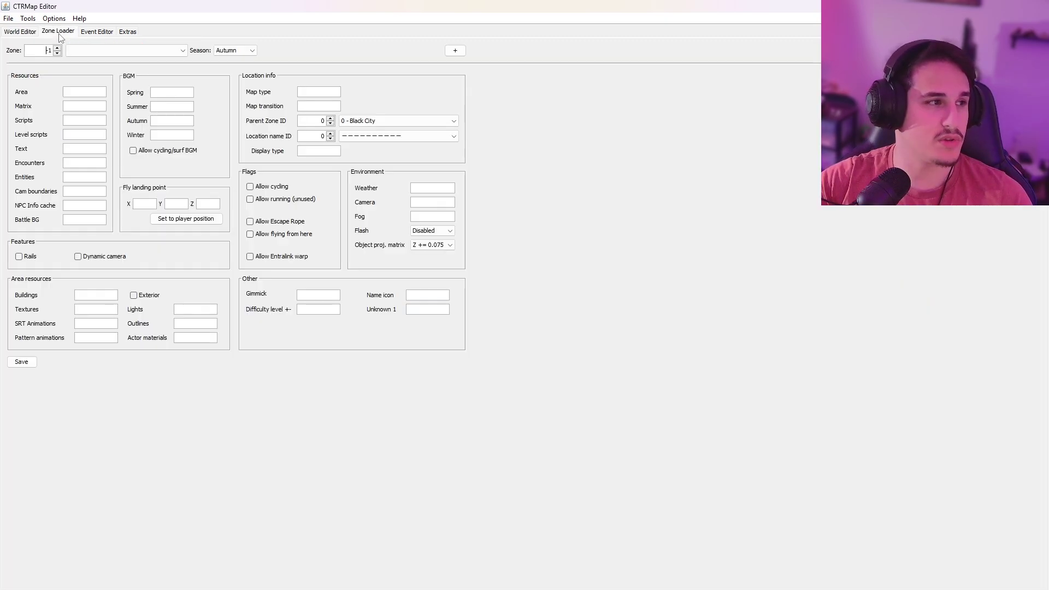
{"action": "left_click", "coordinate": [114, 53]}
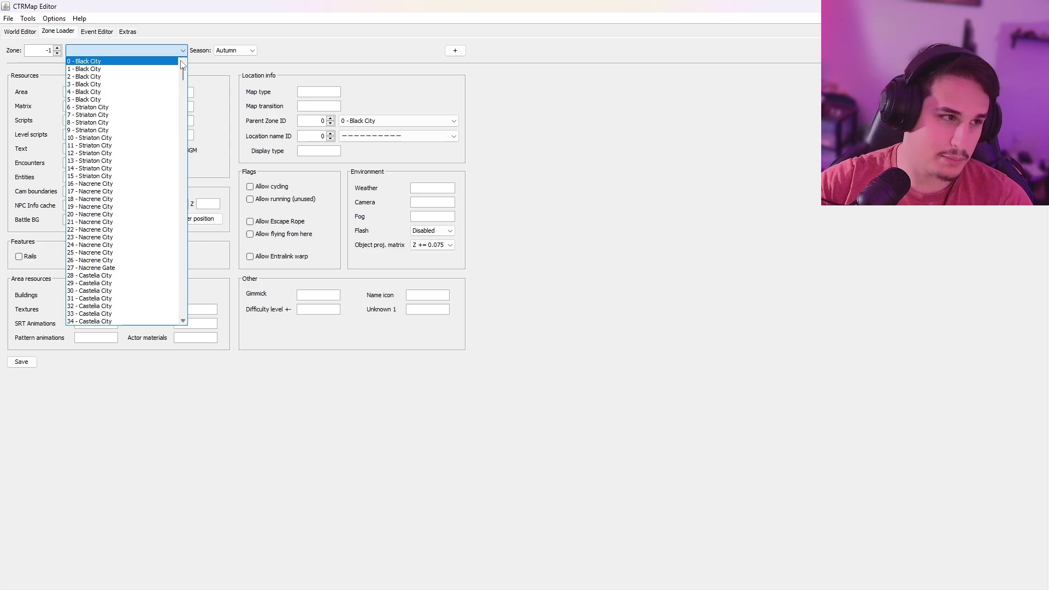
{"action": "left_click_drag", "start_coordinate": [183, 69], "coordinate": [175, 298]}
{"action": "scroll", "coordinate": [175, 297], "scroll_direction": "down", "scroll_amount": 8}
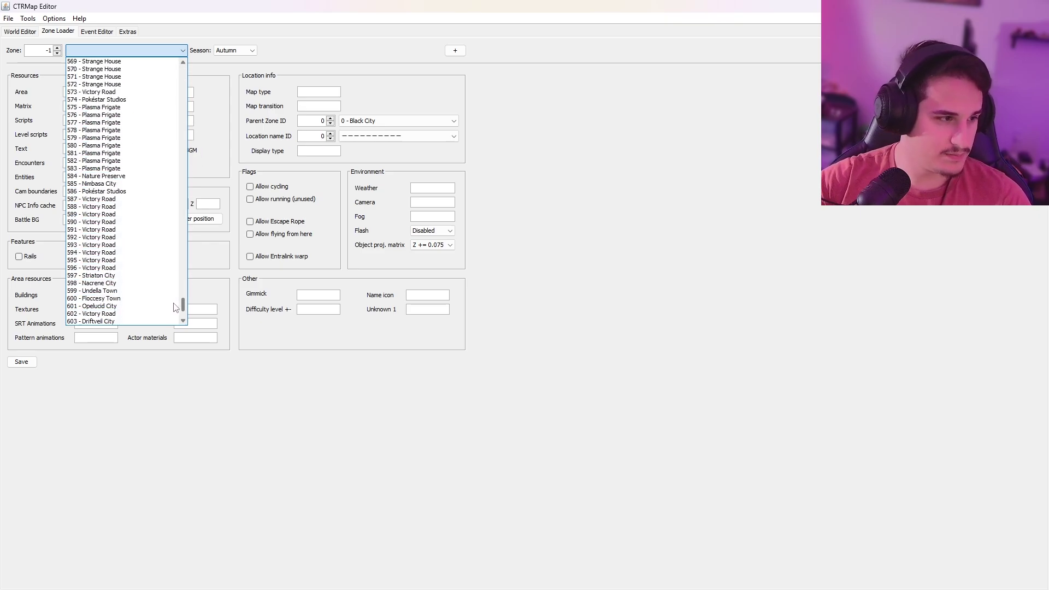
{"action": "left_click", "coordinate": [94, 284]}
{"action": "left_click", "coordinate": [24, 32]}
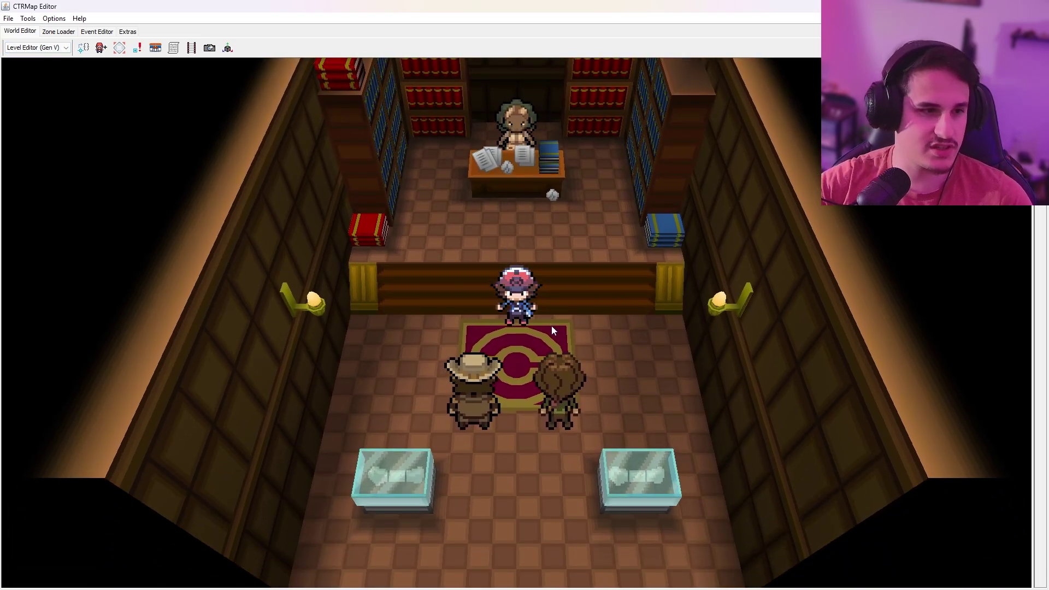
{"action": "key", "text": "Down"}
{"action": "key", "text": "Down"}
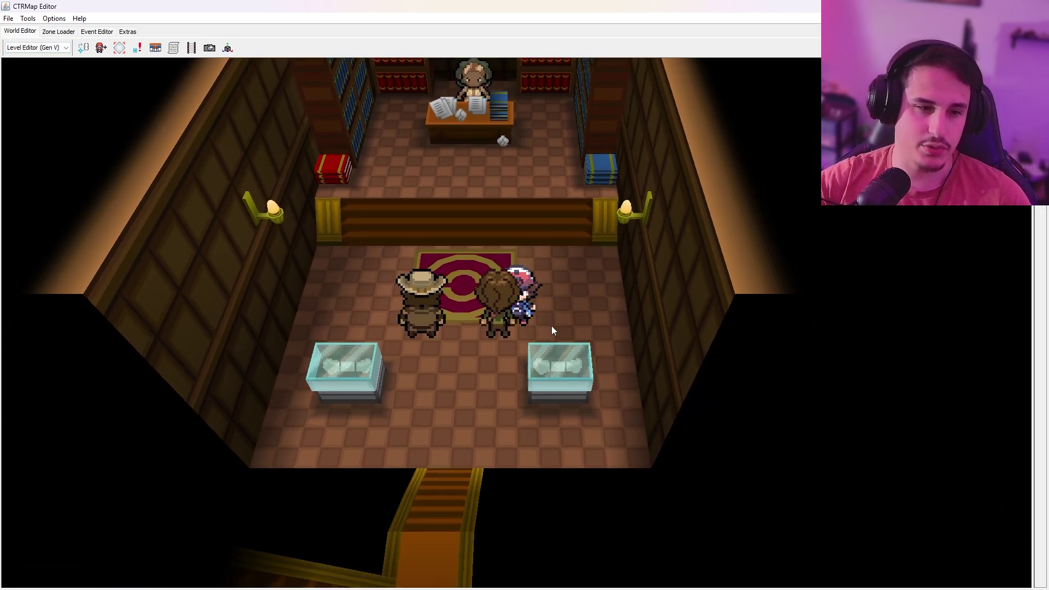
{"action": "key", "text": "Down"}
{"action": "key", "text": "Down"}
{"action": "key", "text": "Down"}
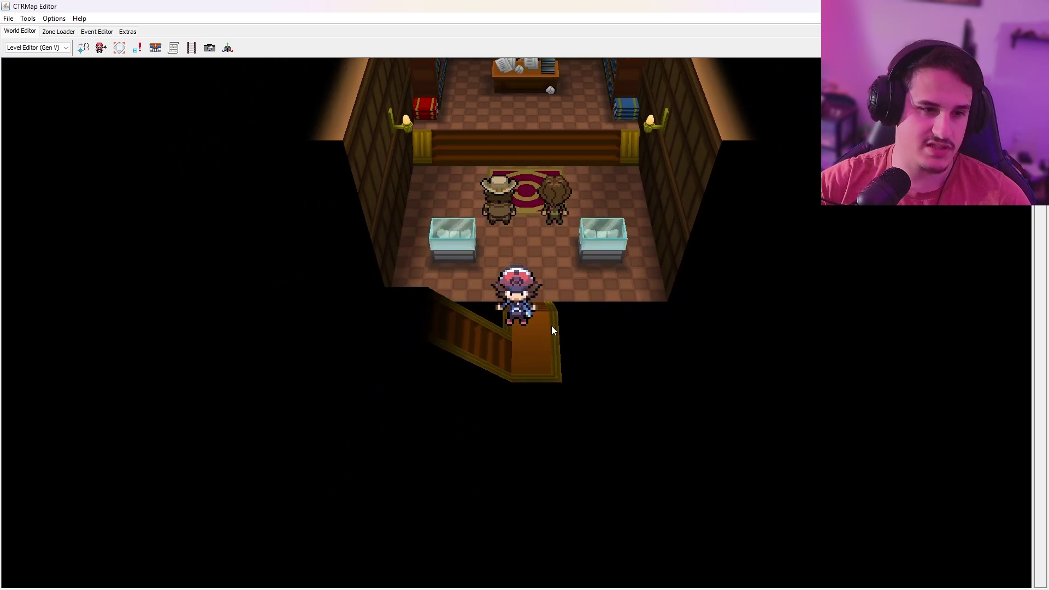
{"action": "key", "text": "Up"}
{"action": "key", "text": "Up"}
{"action": "key", "text": "Up"}
{"action": "key", "text": "Up"}
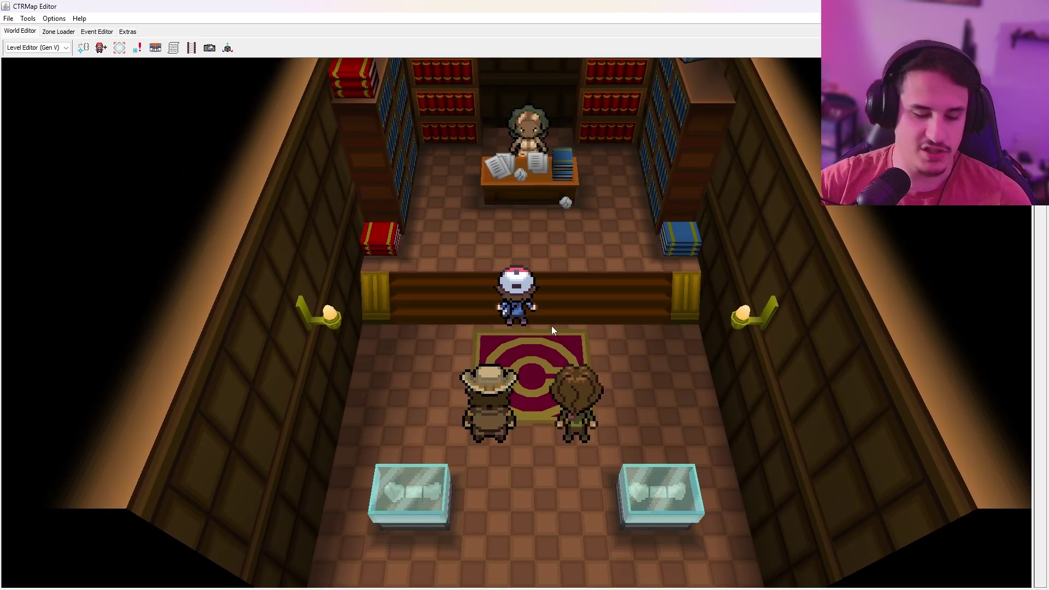
{"action": "key", "text": "Up"}
{"action": "key", "text": "Up"}
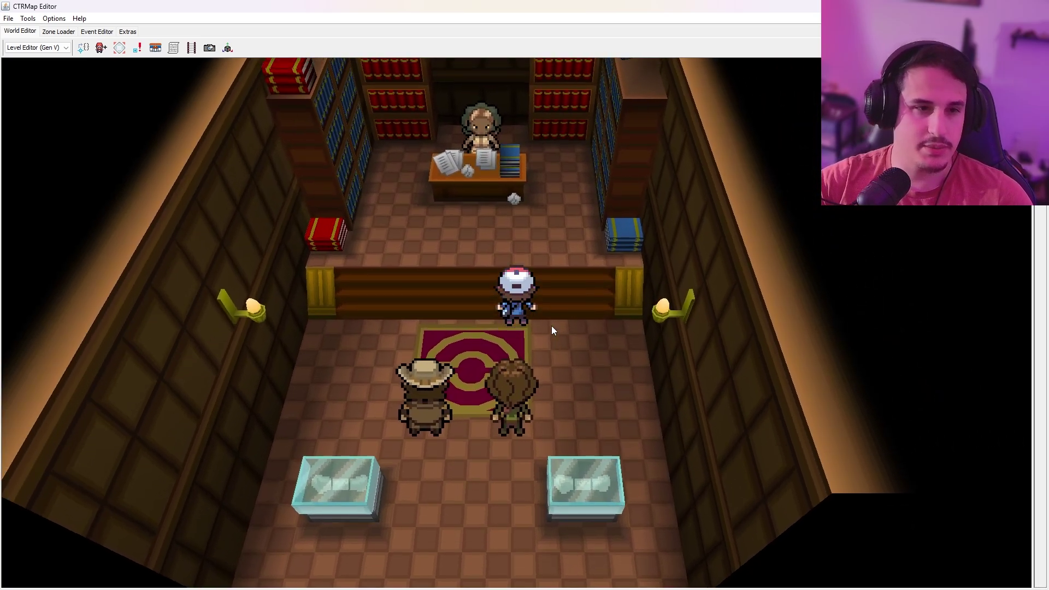
{"action": "key", "text": "Down"}
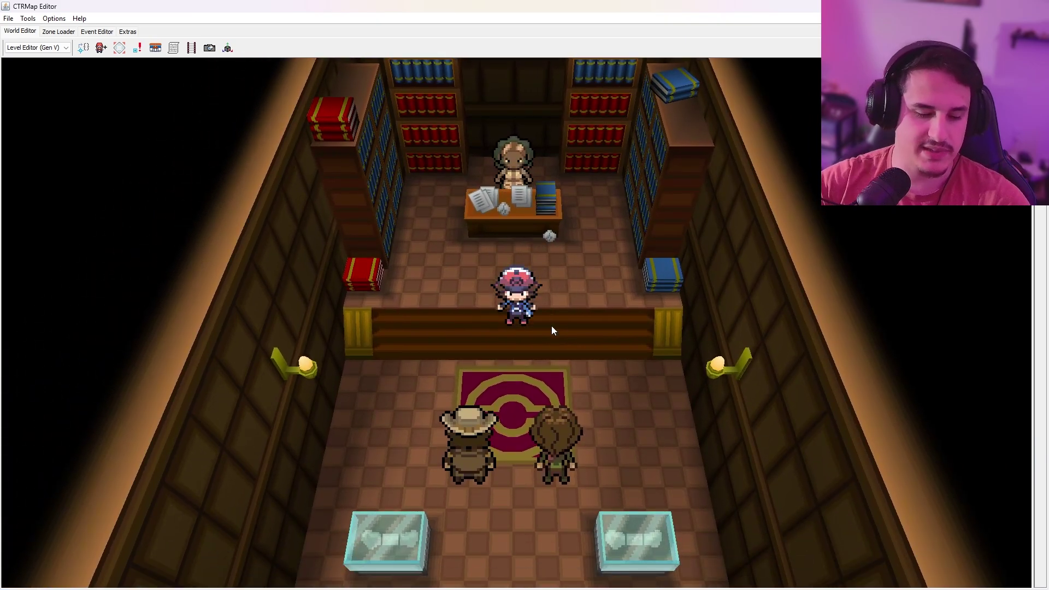
{"action": "key", "text": "Tab"}
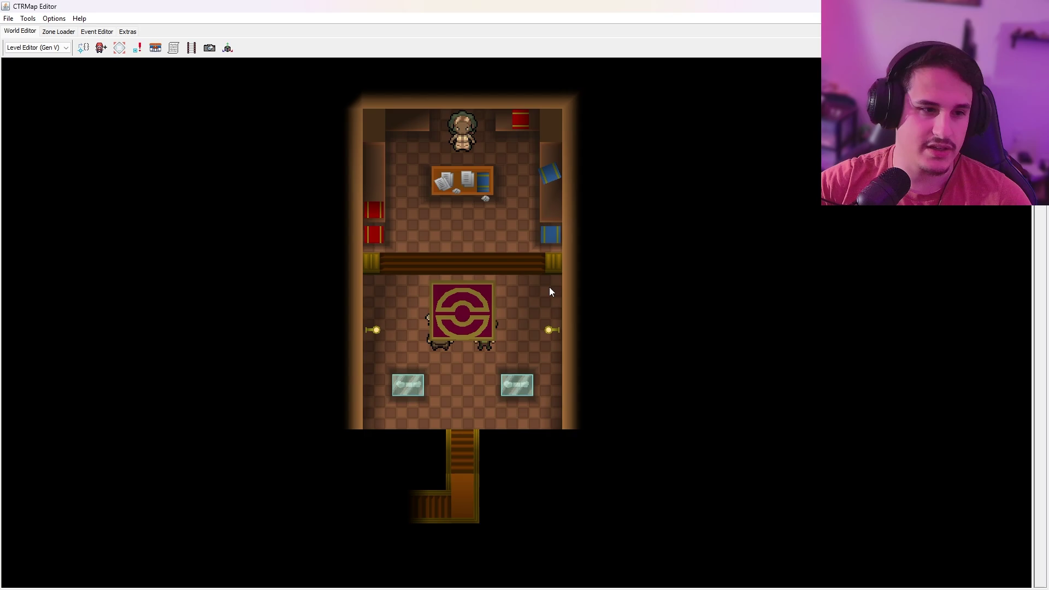
{"action": "key", "text": "Tab"}
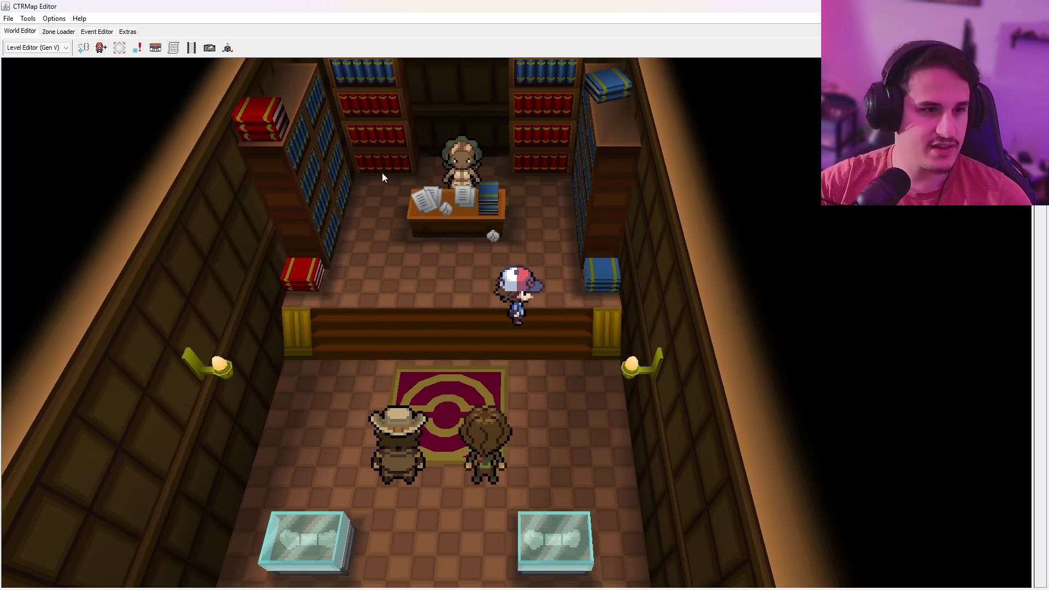
{"action": "scroll", "coordinate": [470, 196], "scroll_direction": "down", "scroll_amount": 3}
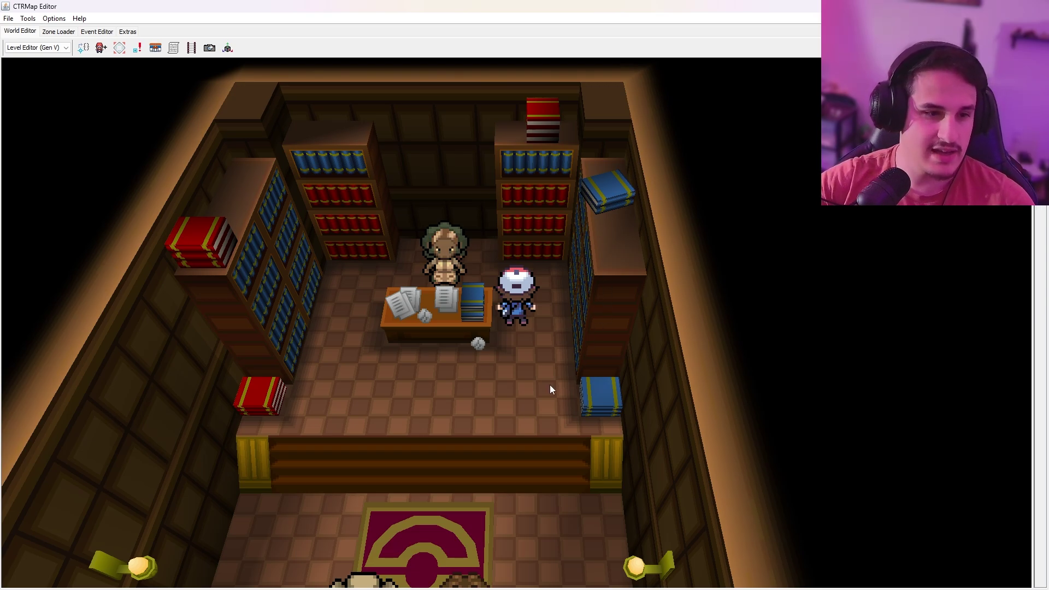
{"action": "key", "text": "Down"}
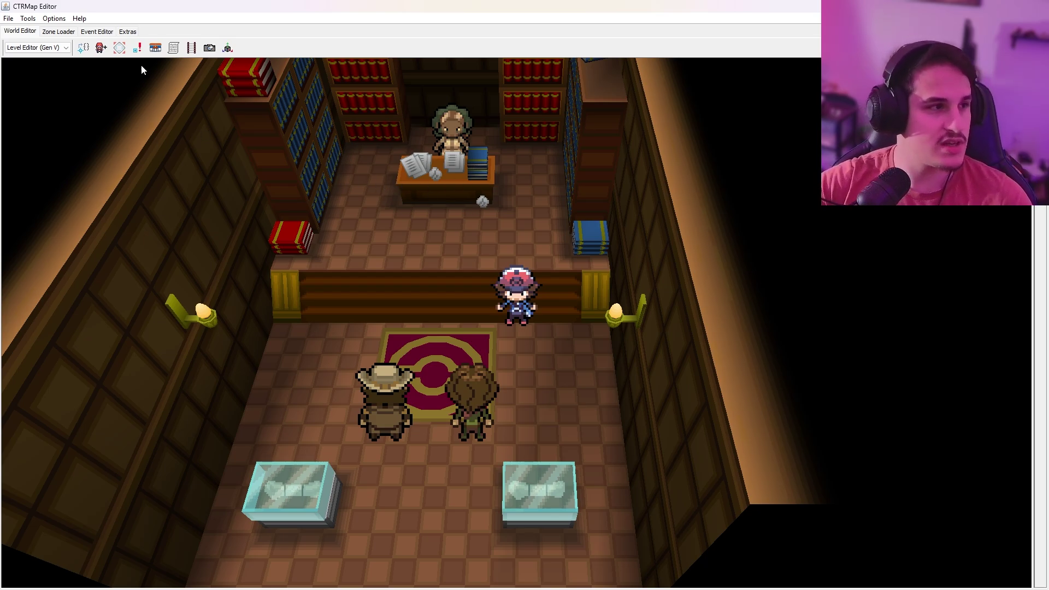
Choose File > Serialize Scene to save the library scene as nacrene_library.
{"action": "left_click", "coordinate": [8, 18]}
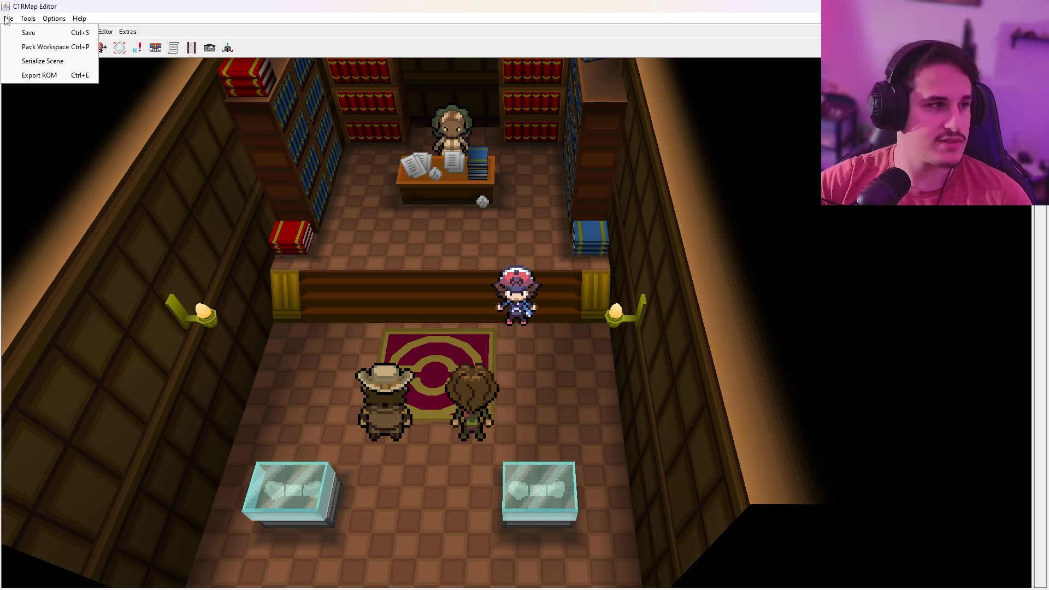
{"action": "left_click", "coordinate": [42, 61]}
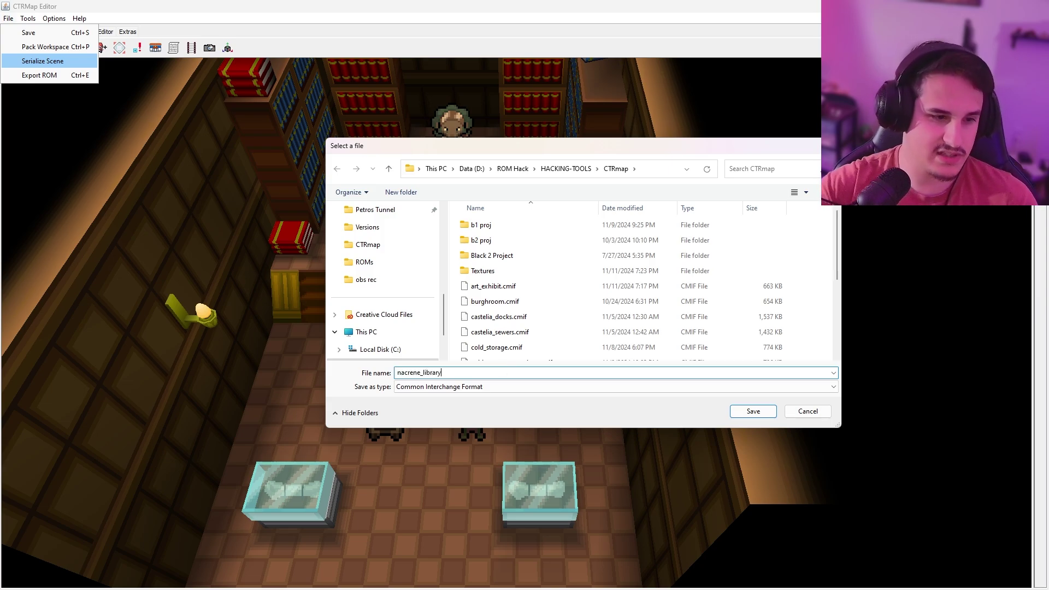
Save the nacrene_library scene file and start CreativeStudio from the Tools menu.
{"action": "left_click", "coordinate": [747, 414]}
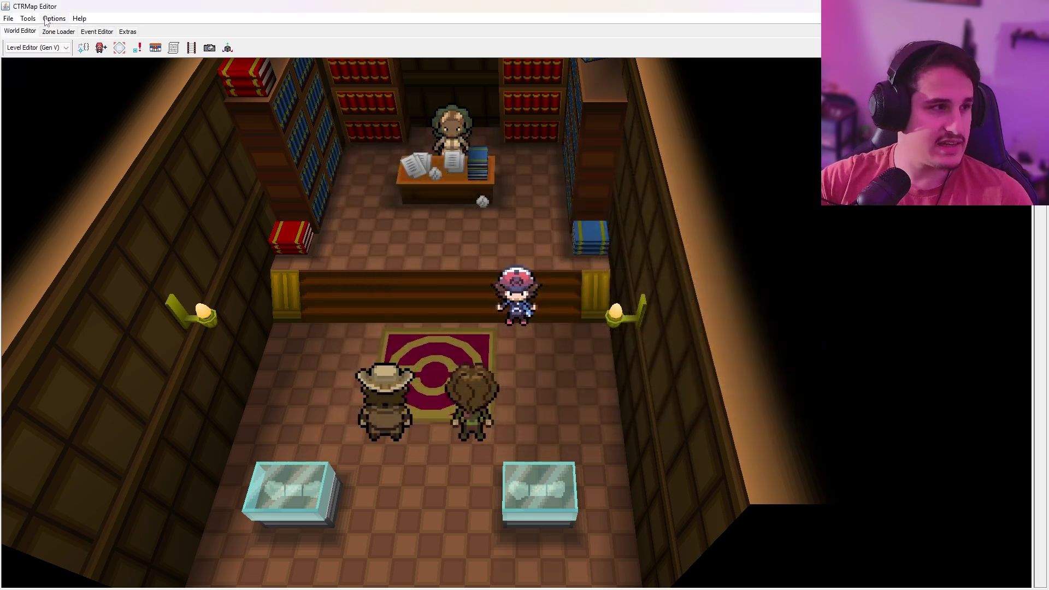
{"action": "left_click", "coordinate": [27, 18]}
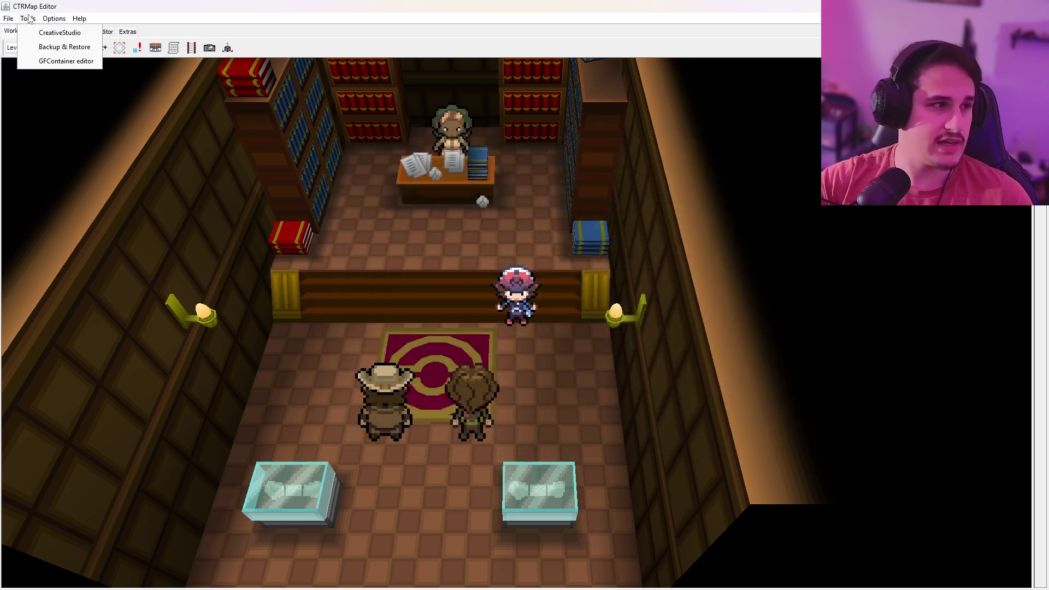
{"action": "left_click", "coordinate": [32, 34]}
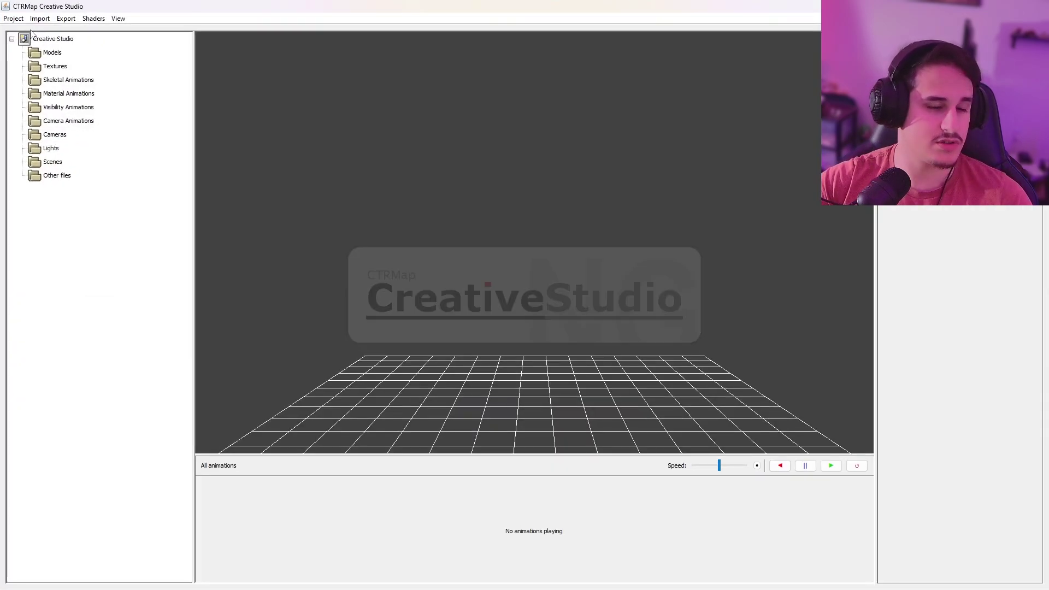
Merge nacrene_library.cmif into Creative Studio via Import > Merge CMIF scene.
{"action": "left_click", "coordinate": [40, 19]}
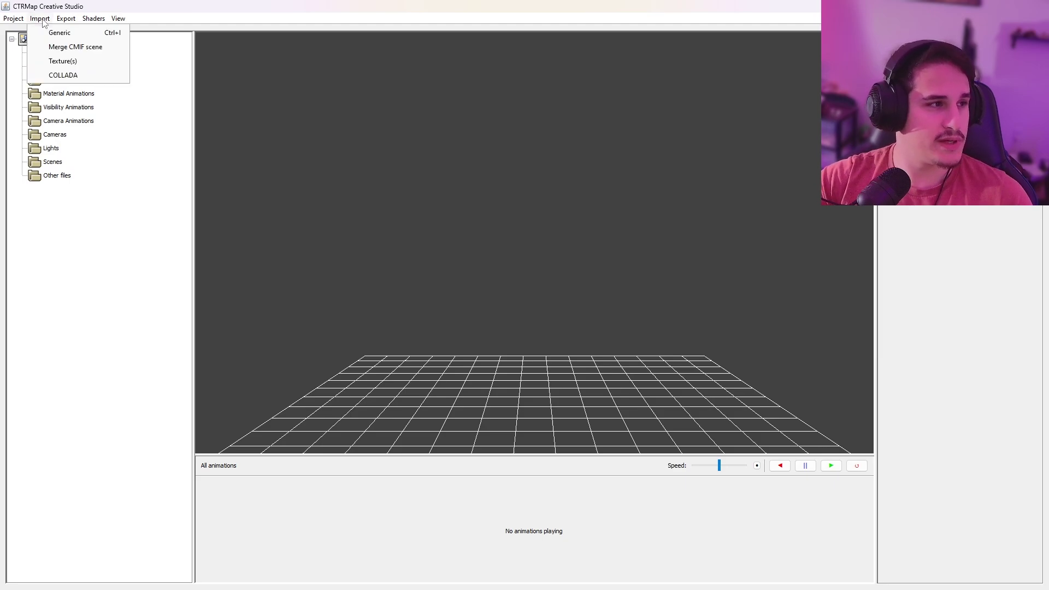
{"action": "left_click", "coordinate": [64, 50]}
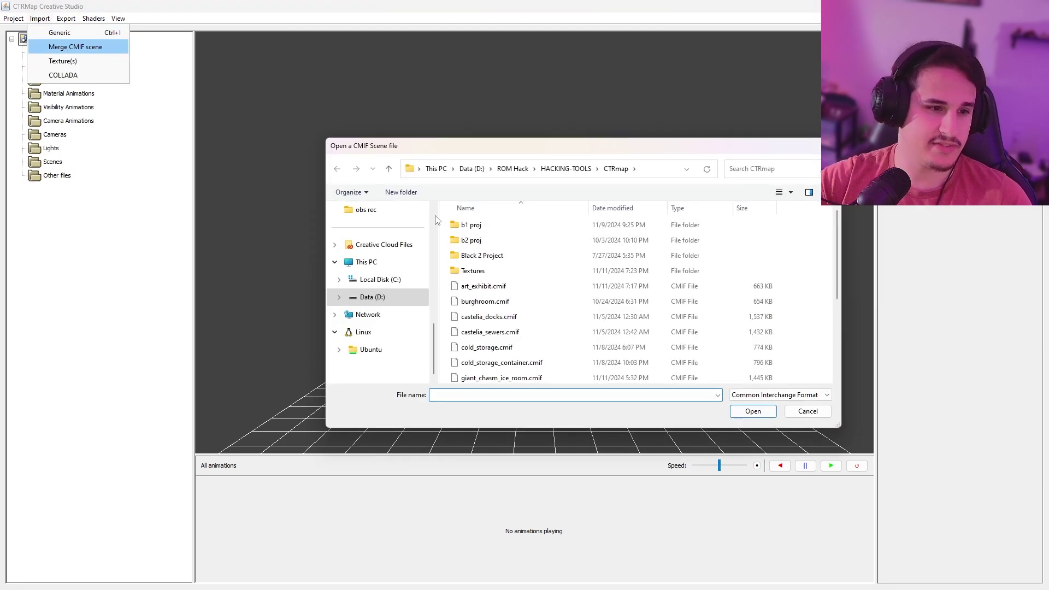
{"action": "scroll", "coordinate": [532, 333], "scroll_direction": "down", "scroll_amount": 3}
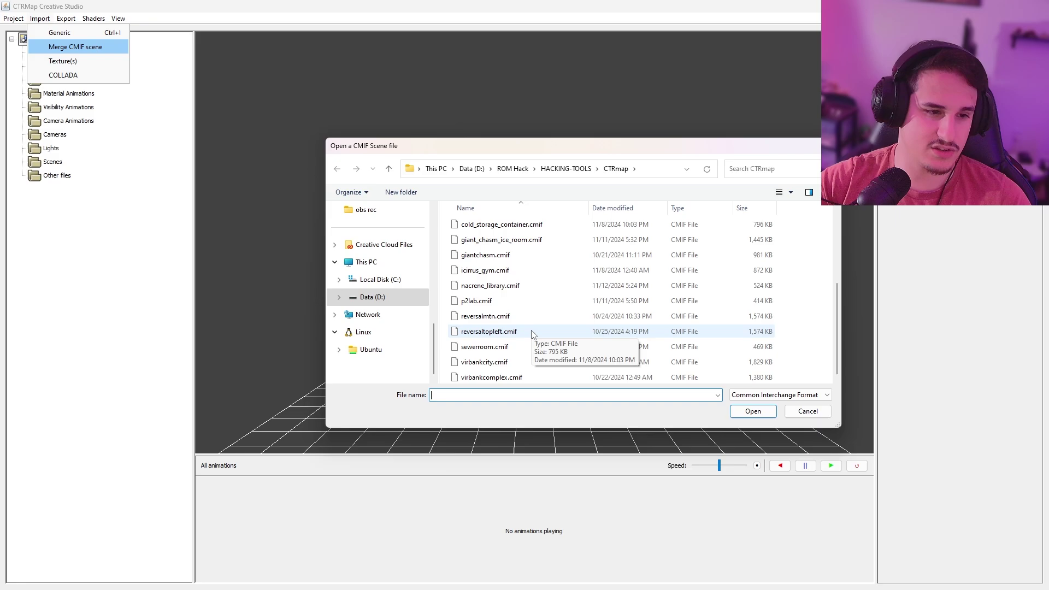
{"action": "left_click", "coordinate": [516, 286]}
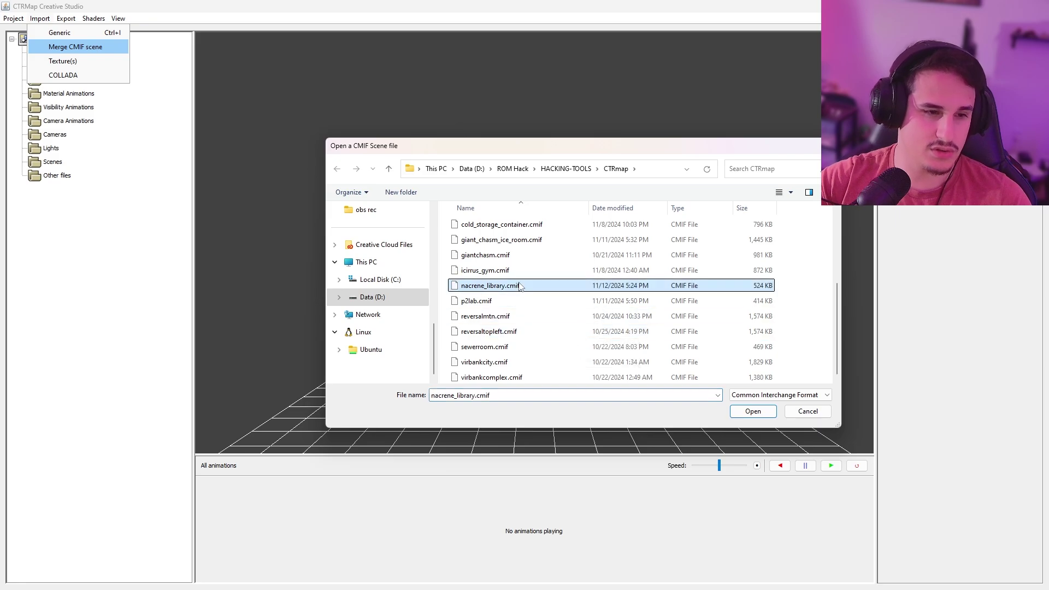
{"action": "left_click", "coordinate": [752, 411]}
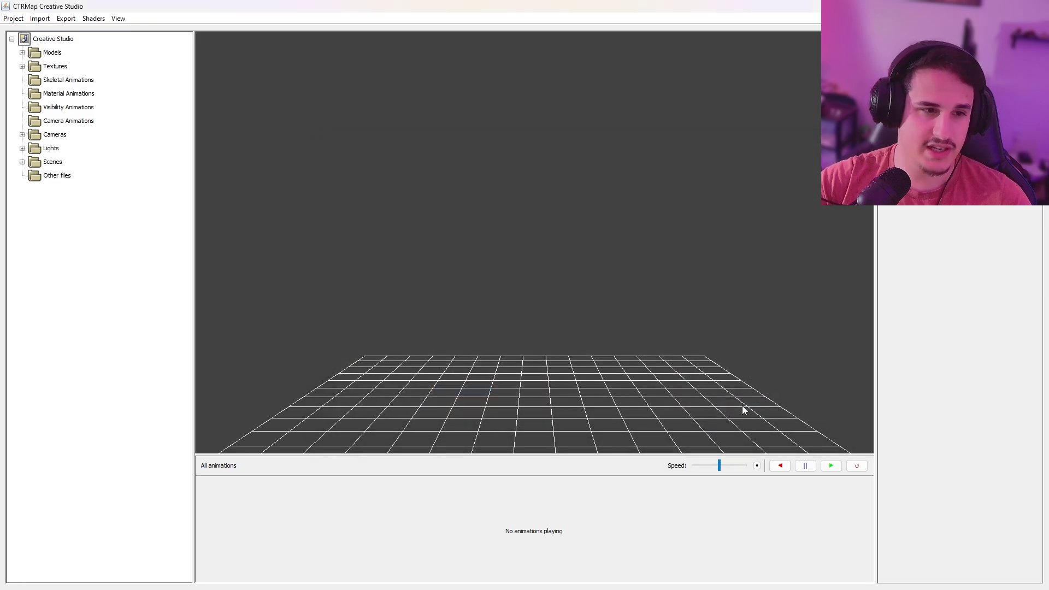
Expand Models and preview ClearColorPlane, MMDL339, MMDL341, MMDL340 and MMDL1.
{"action": "left_click", "coordinate": [23, 53]}
{"action": "left_click", "coordinate": [65, 80]}
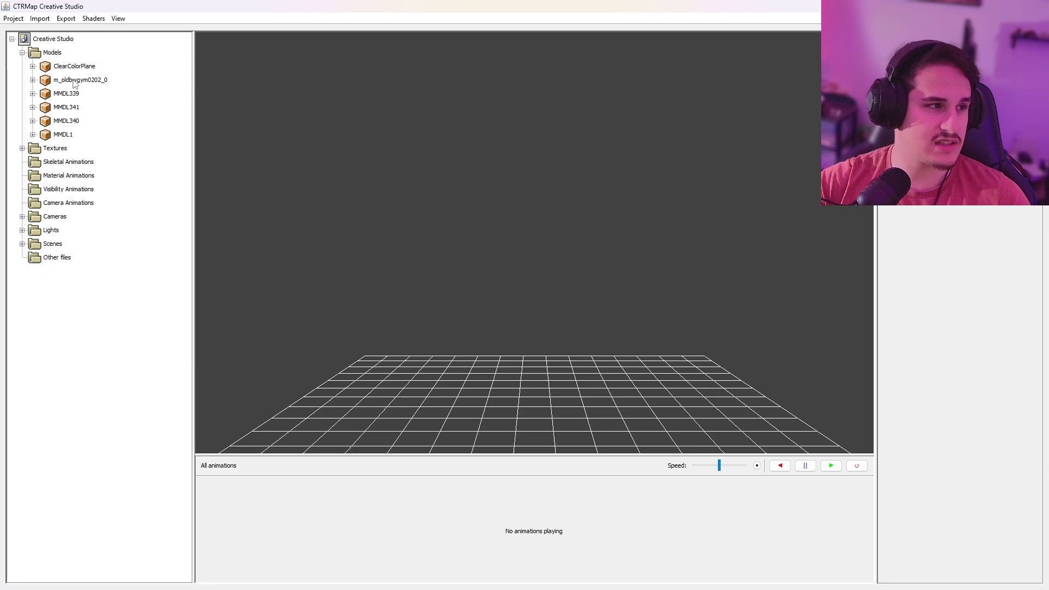
{"action": "left_click", "coordinate": [76, 67]}
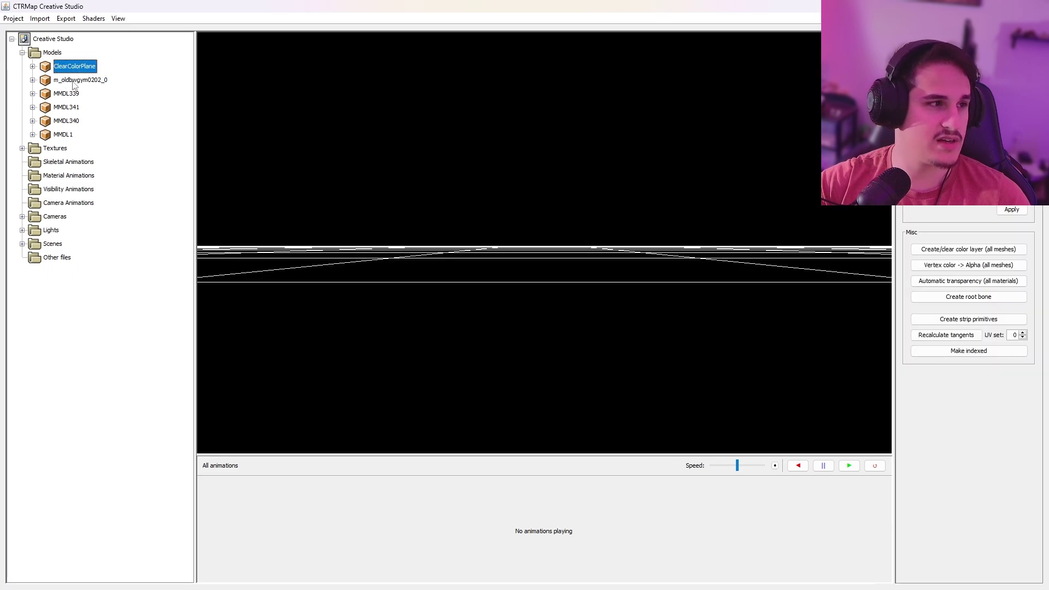
{"action": "left_click", "coordinate": [68, 95]}
{"action": "left_click", "coordinate": [67, 108]}
{"action": "left_click", "coordinate": [69, 121]}
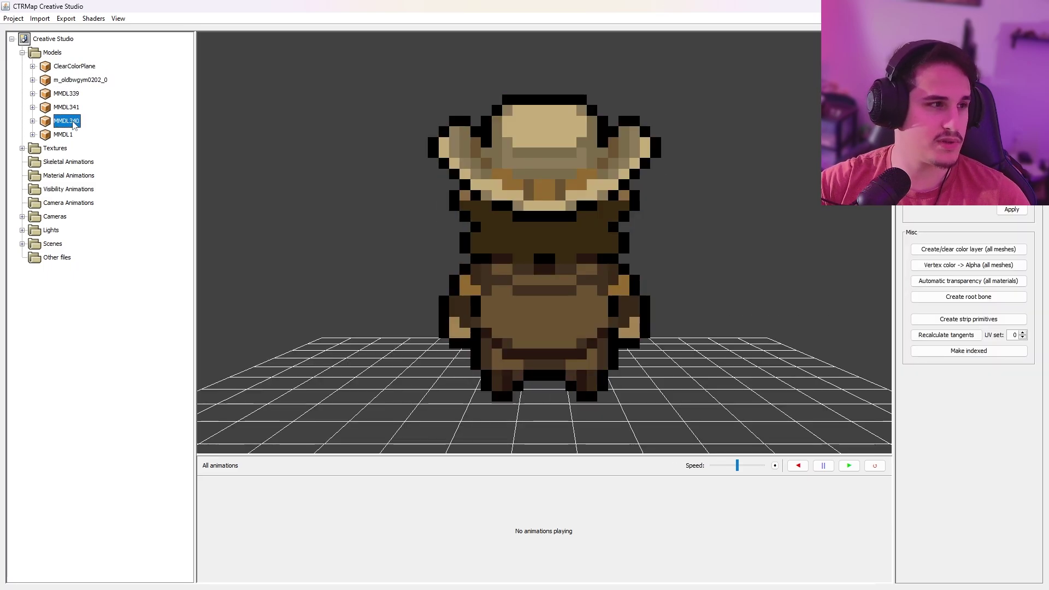
{"action": "left_click", "coordinate": [69, 135]}
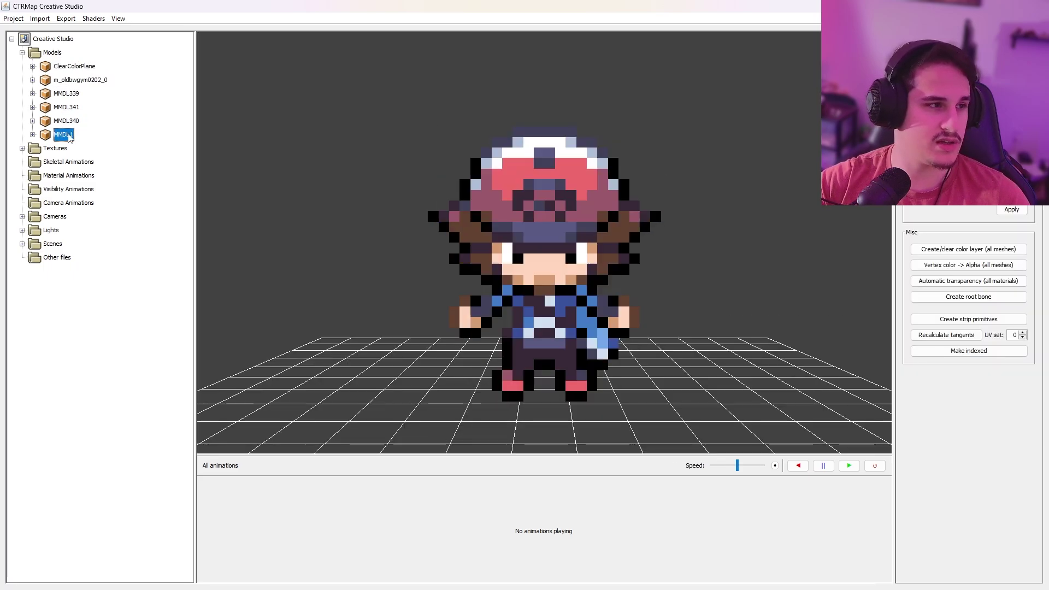
Show the m_oldbwgym0202_0 room model and orbit it to a higher frontal angle.
{"action": "left_click", "coordinate": [82, 81]}
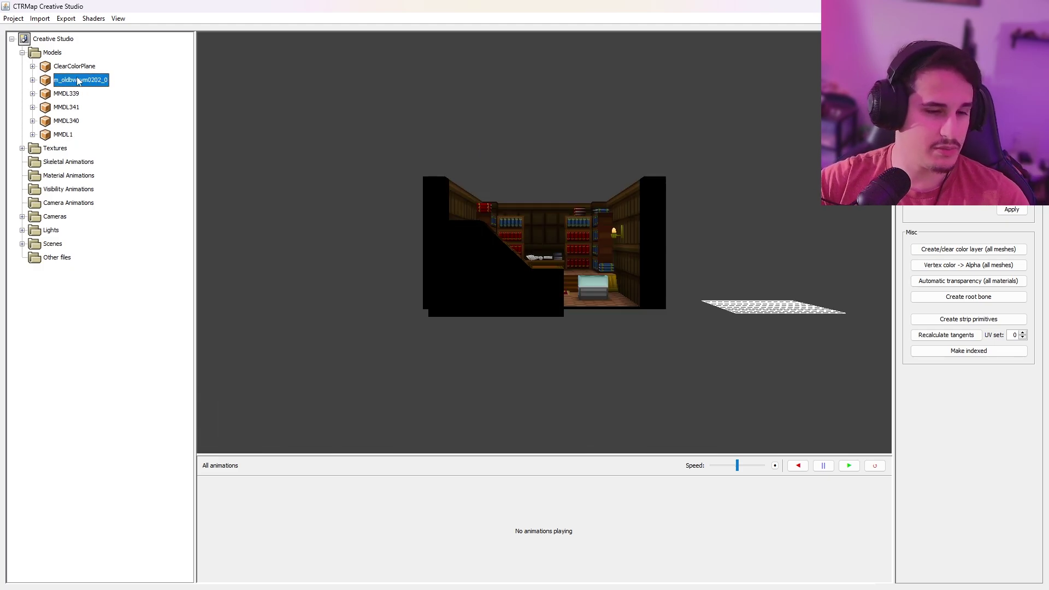
{"action": "left_click_drag", "start_coordinate": [533, 200], "coordinate": [536, 309]}
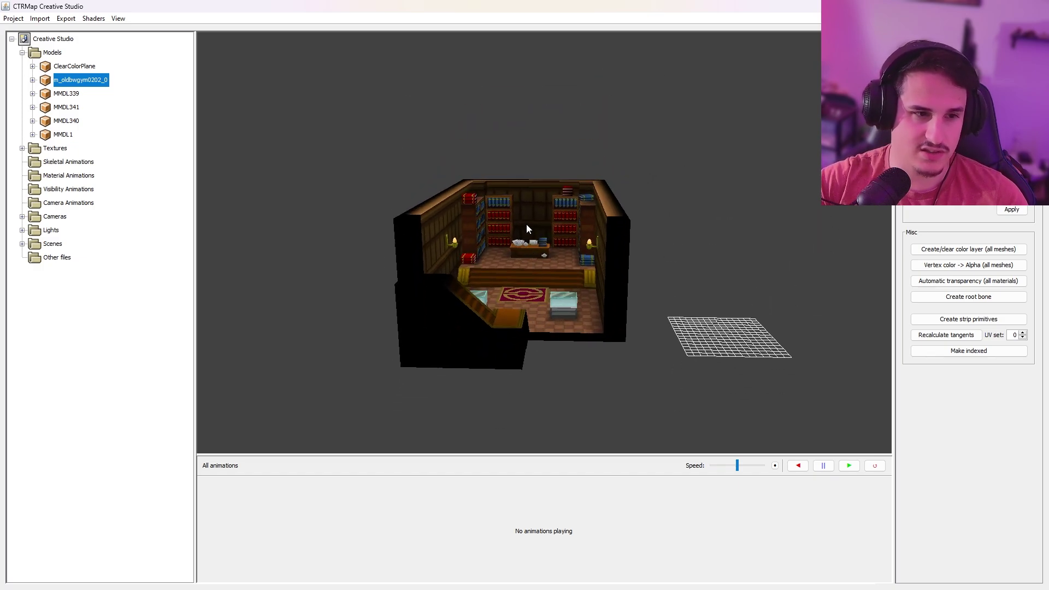
{"action": "left_click_drag", "start_coordinate": [534, 234], "coordinate": [607, 247]}
{"action": "scroll", "coordinate": [542, 255], "scroll_direction": "up", "scroll_amount": 3}
{"action": "scroll", "coordinate": [543, 253], "scroll_direction": "down", "scroll_amount": 3}
{"action": "scroll", "coordinate": [544, 254], "scroll_direction": "up", "scroll_amount": 3}
{"action": "scroll", "coordinate": [549, 247], "scroll_direction": "down", "scroll_amount": 3}
{"action": "scroll", "coordinate": [593, 247], "scroll_direction": "up", "scroll_amount": 2}
{"action": "scroll", "coordinate": [593, 247], "scroll_direction": "up", "scroll_amount": 3}
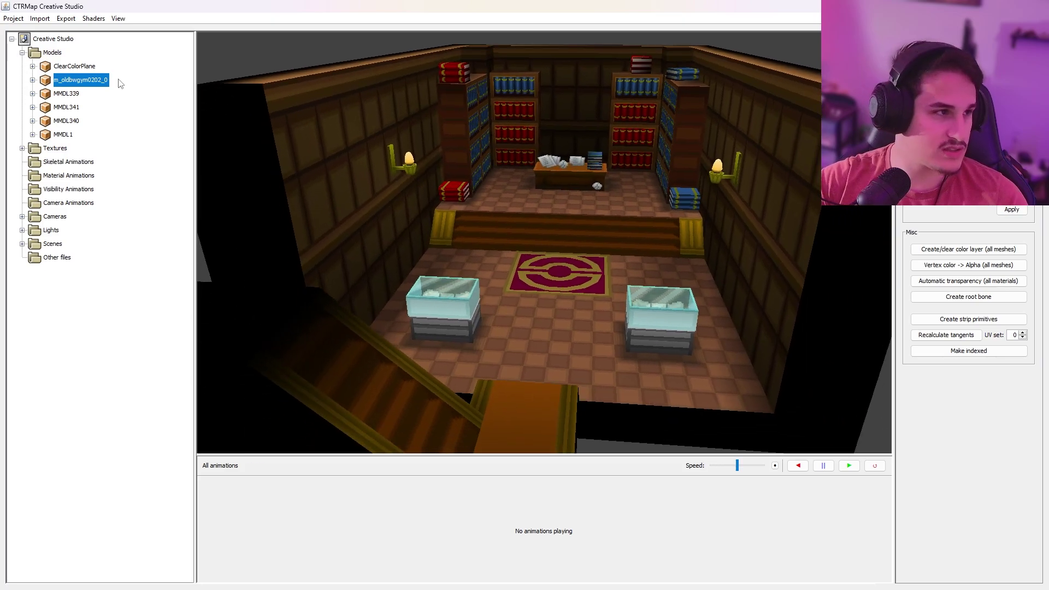
Export the room model as nacrene_library Wavefront OBJ with separate textures and vertex colors.
{"action": "right_click", "coordinate": [83, 83]}
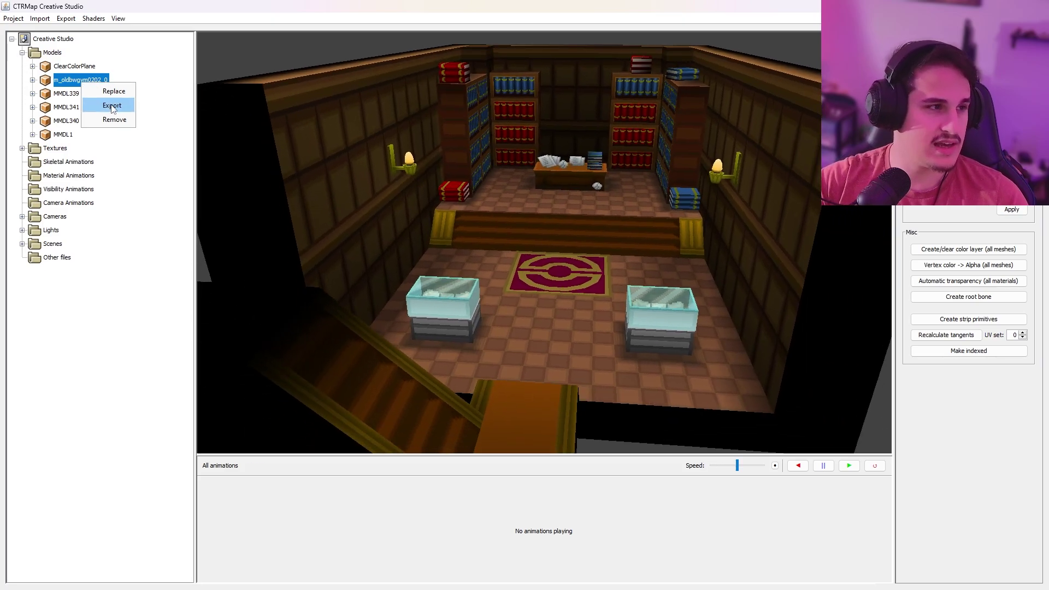
{"action": "left_click", "coordinate": [112, 106]}
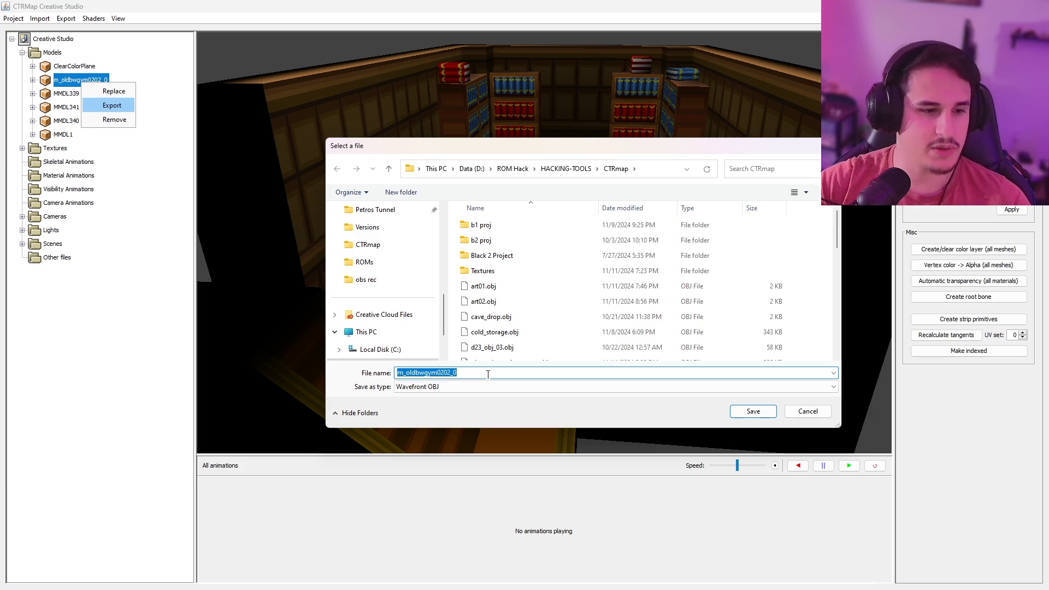
{"action": "type", "text": "nac"}
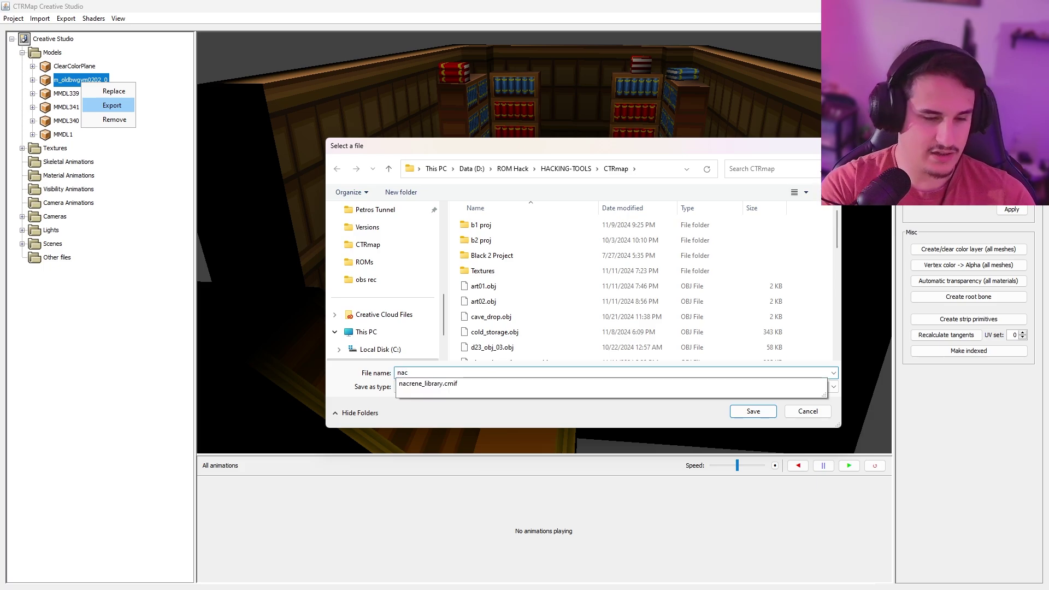
{"action": "type", "text": "rene_library"}
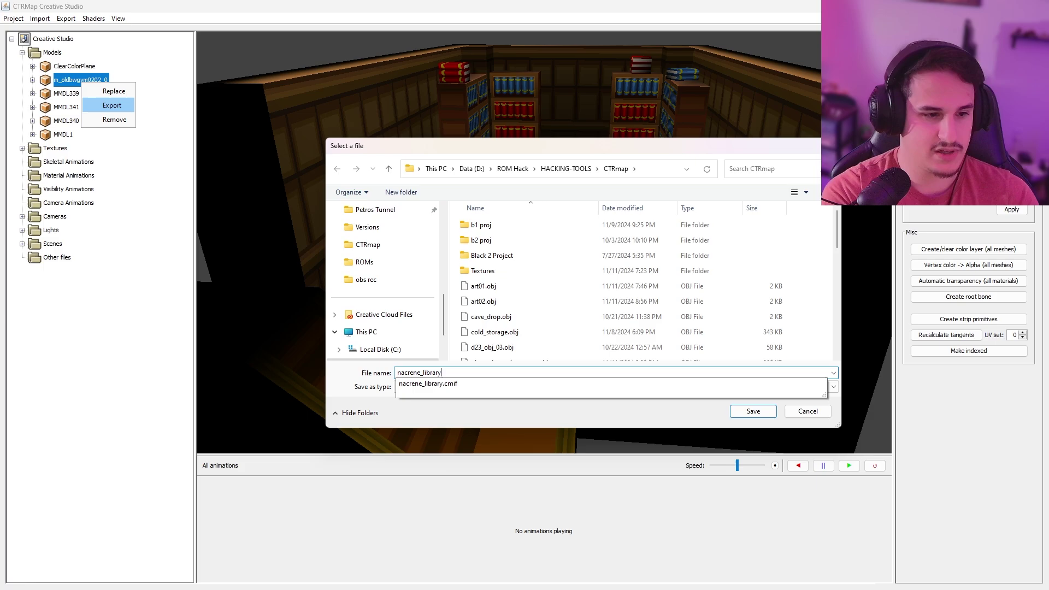
{"action": "key", "text": "Escape"}
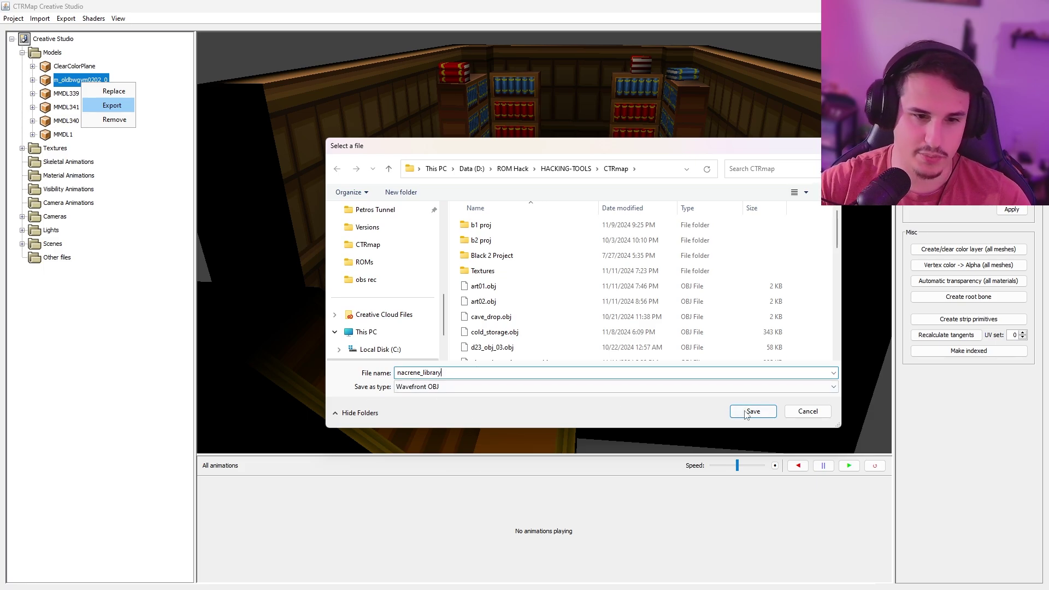
{"action": "left_click", "coordinate": [746, 413]}
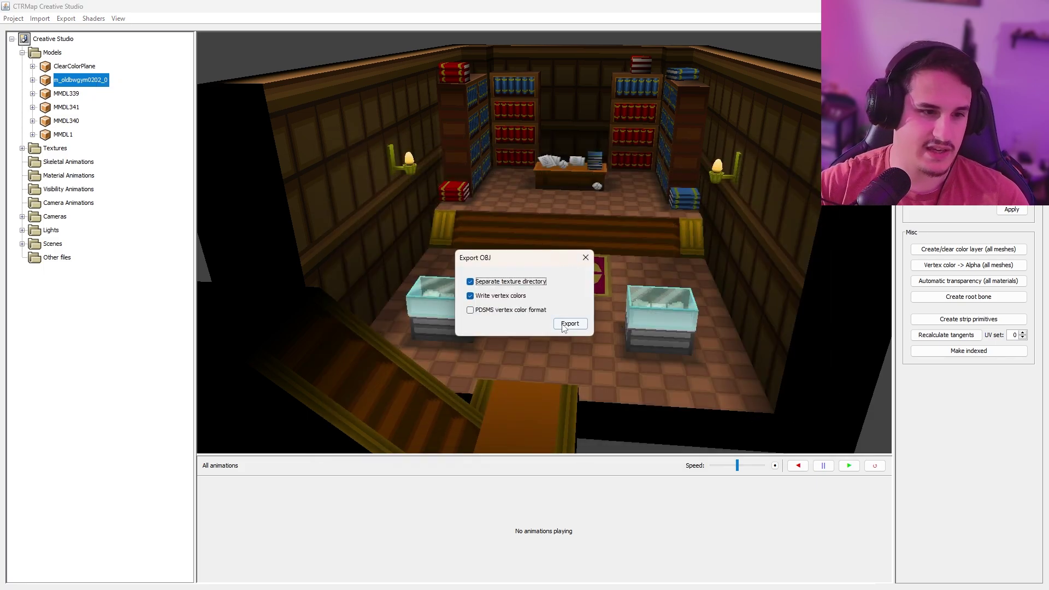
{"action": "left_click", "coordinate": [568, 324]}
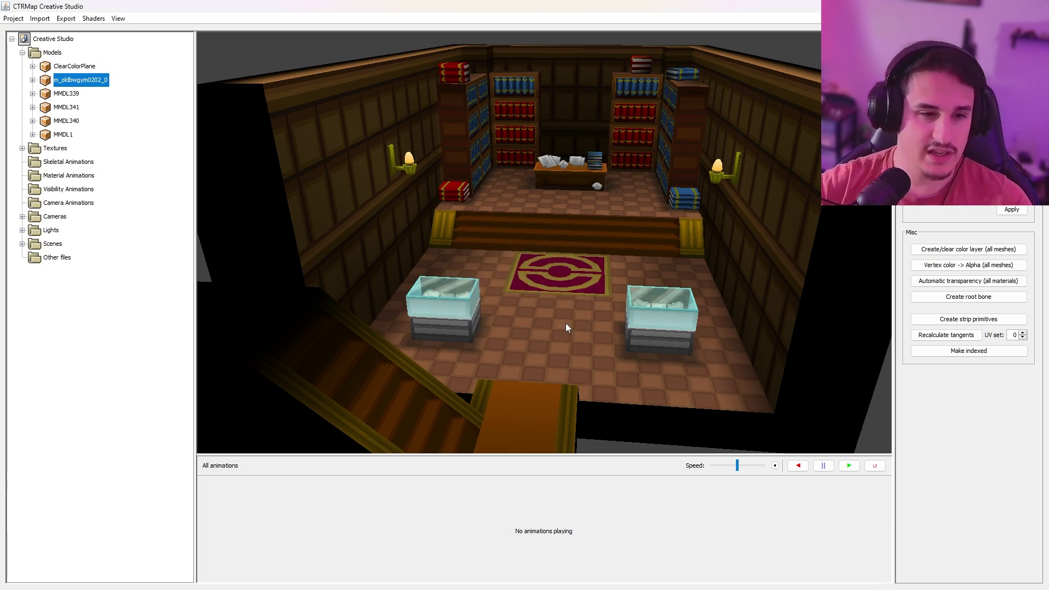
Switch back to Blender and bring its window to the front.
{"action": "key", "text": "alt+Tab"}
{"action": "left_click", "coordinate": [589, 356]}
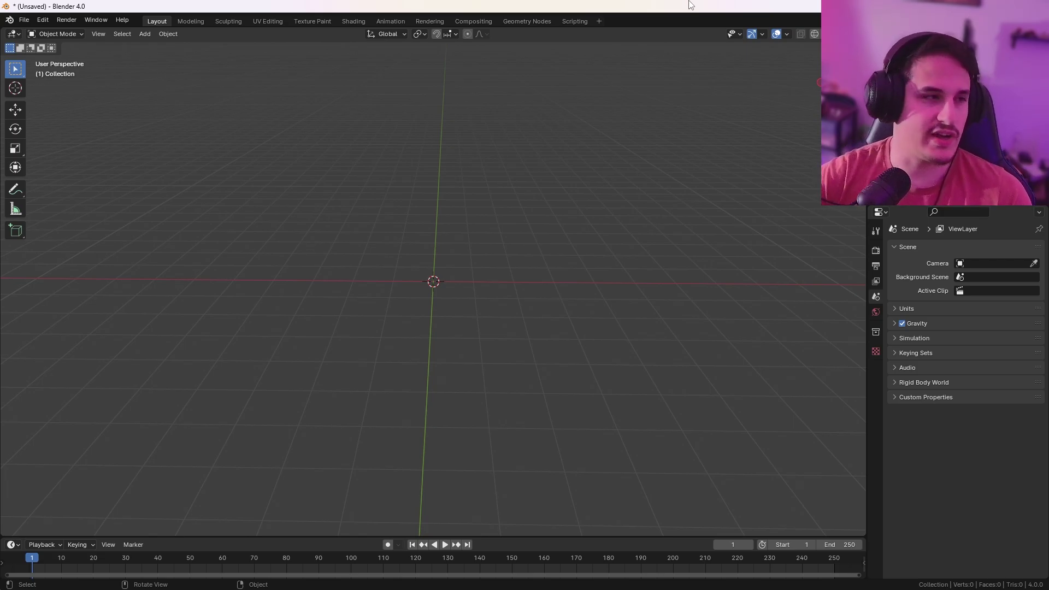
{"action": "right_click", "coordinate": [590, 392]}
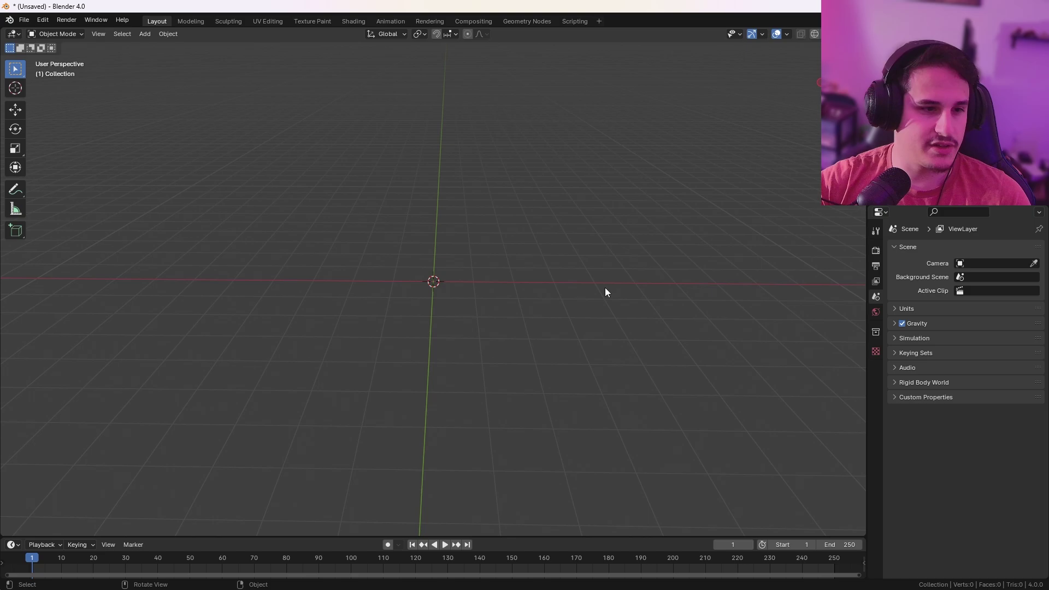
{"action": "middle_click_drag", "start_coordinate": [605, 287], "coordinate": [606, 322]}
Start a new General scene, choosing Don't Save, and delete the default cube.
{"action": "left_click", "coordinate": [25, 19]}
{"action": "mouse_move", "coordinate": [65, 32]}
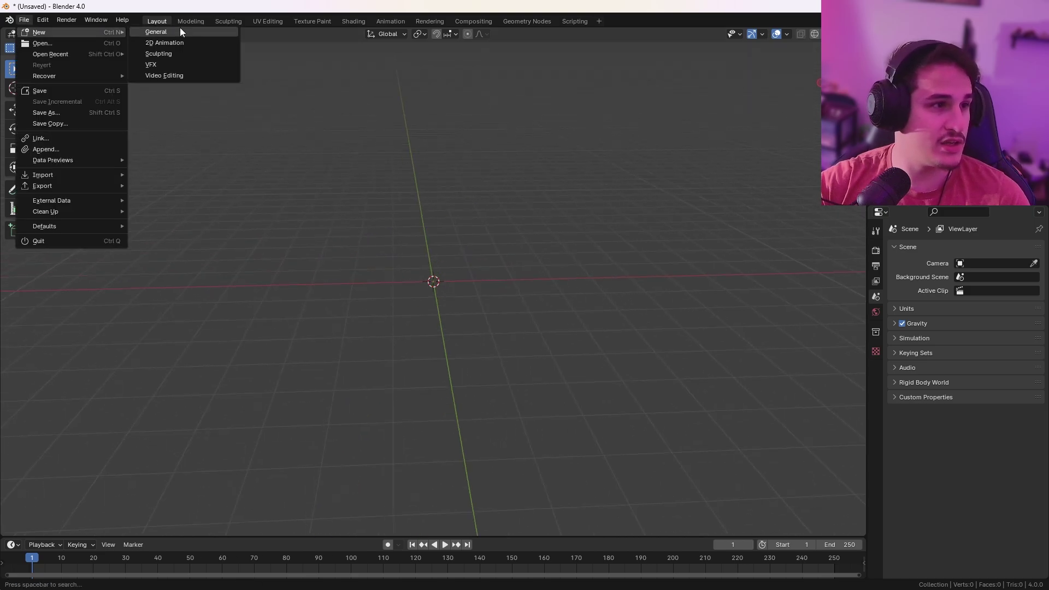
{"action": "left_click", "coordinate": [180, 32]}
{"action": "left_click", "coordinate": [557, 320]}
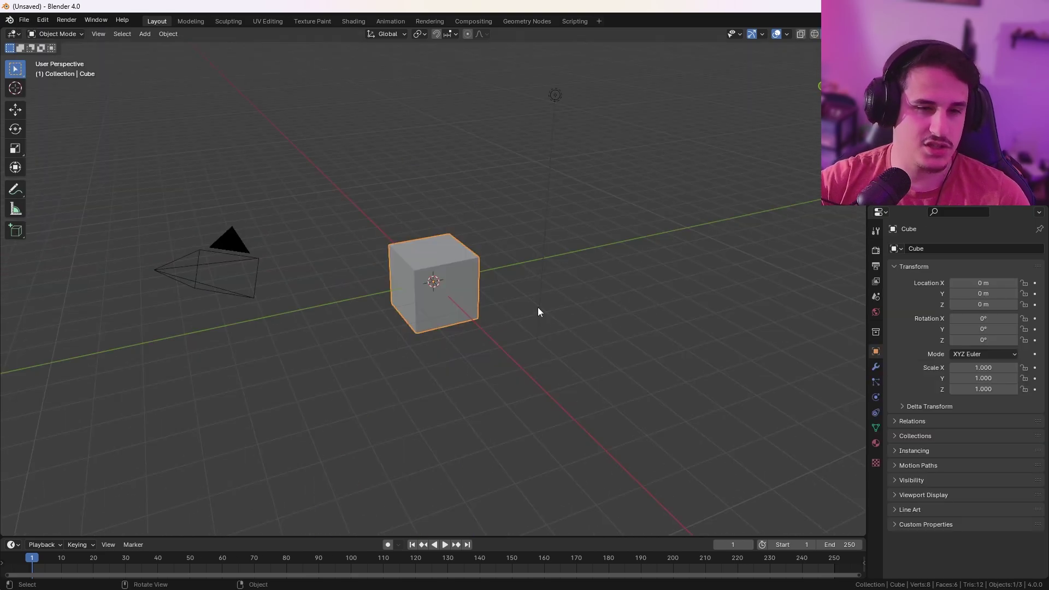
{"action": "middle_click_drag", "start_coordinate": [423, 392], "coordinate": [514, 312]}
{"action": "key", "text": "Delete"}
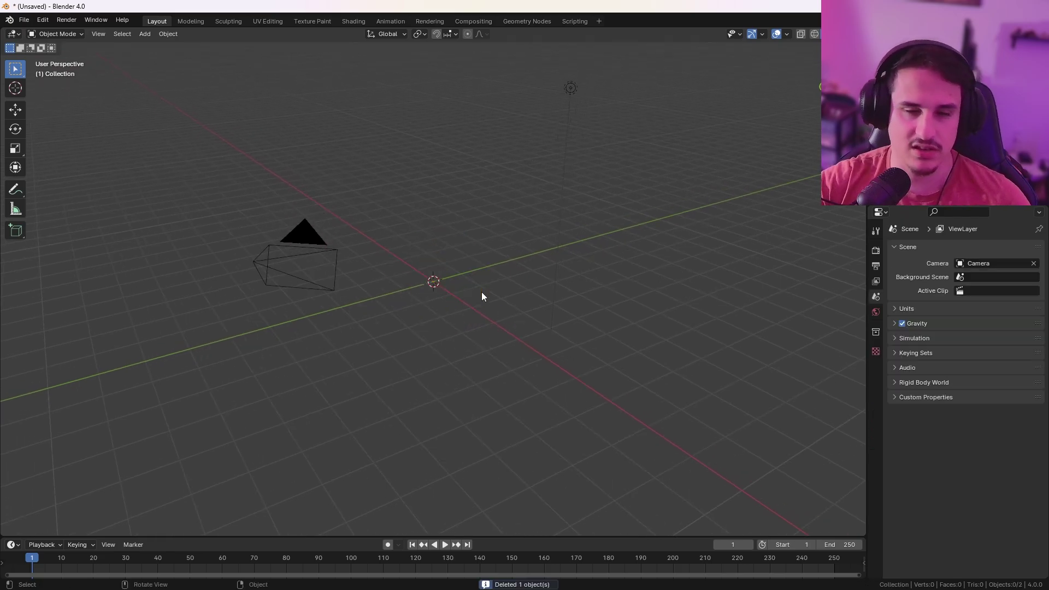
Import nacrene_library.obj from the recent CTRmap folder as a Wavefront OBJ.
{"action": "left_click", "coordinate": [24, 19]}
{"action": "mouse_move", "coordinate": [50, 177]}
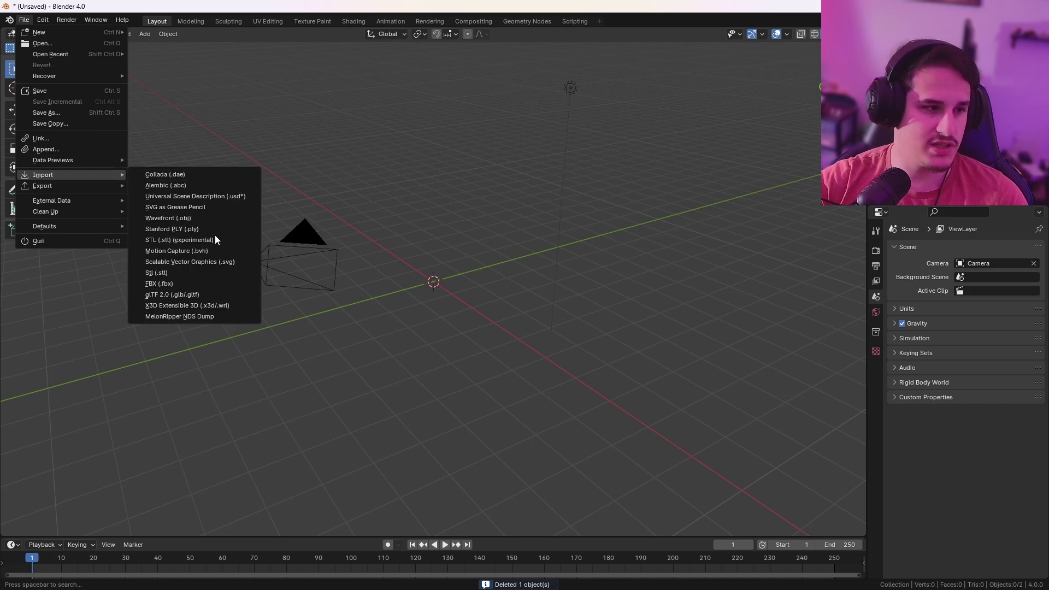
{"action": "left_click", "coordinate": [202, 222]}
{"action": "scroll", "coordinate": [294, 360], "scroll_direction": "down", "scroll_amount": 5}
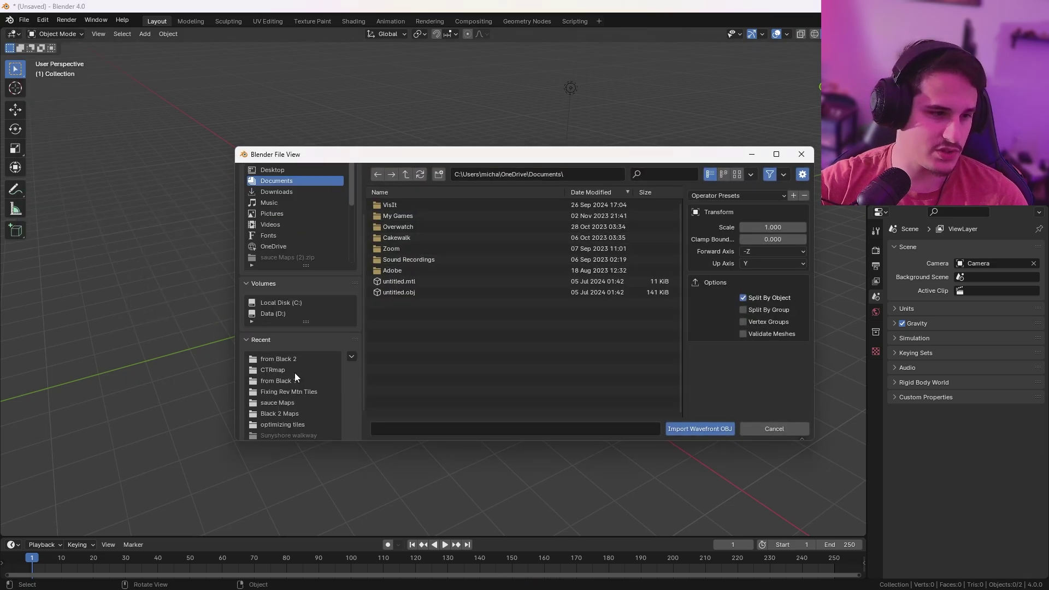
{"action": "left_click", "coordinate": [280, 347]}
{"action": "left_click", "coordinate": [408, 259]}
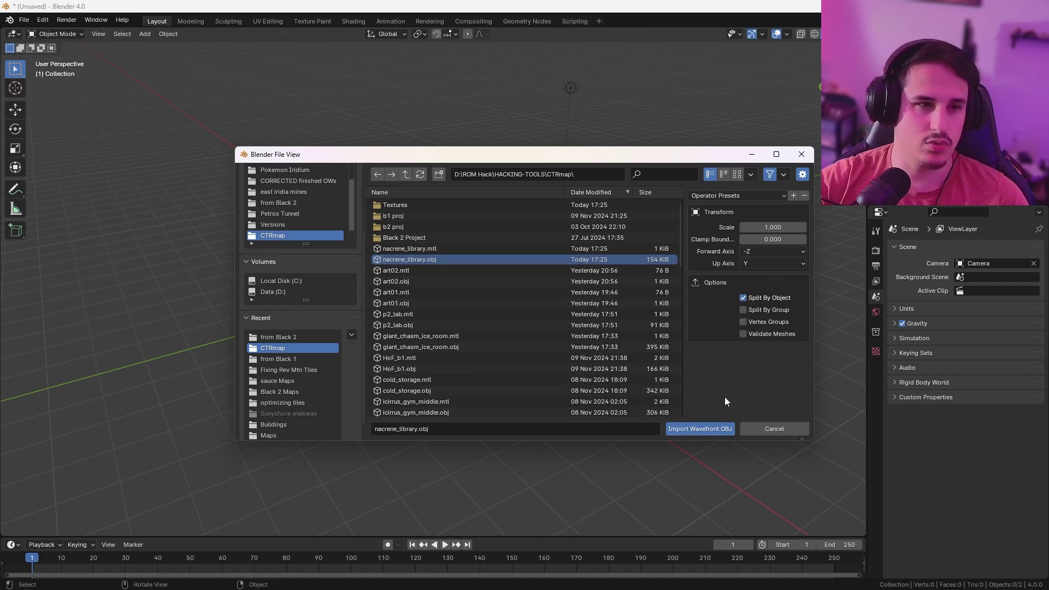
{"action": "left_click", "coordinate": [711, 428]}
Zoom out and orbit to a top-down view showing the whole imported library room.
{"action": "scroll", "coordinate": [523, 344], "scroll_direction": "down", "scroll_amount": 6}
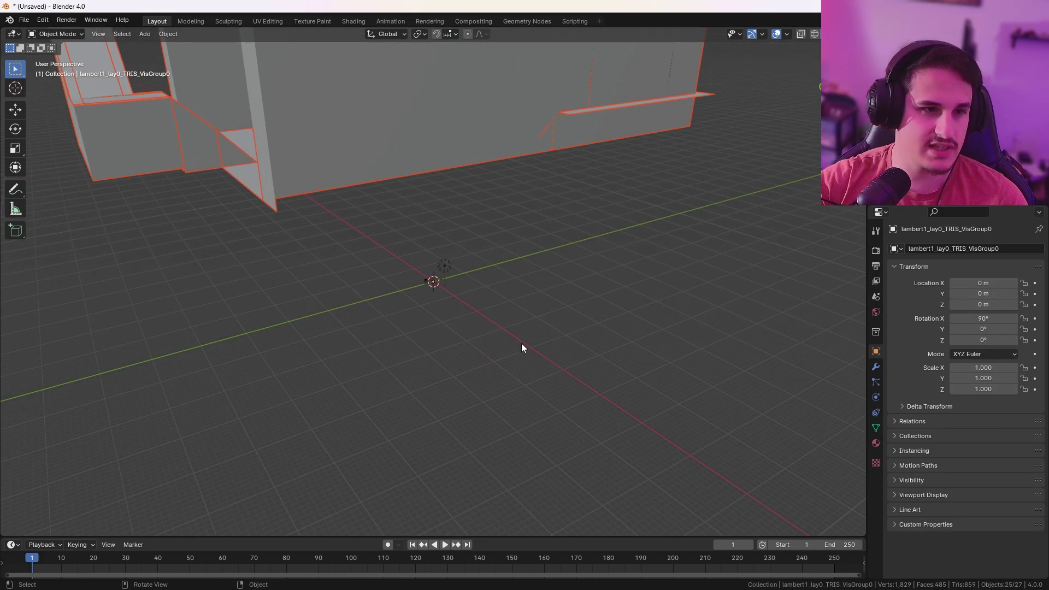
{"action": "middle_click_drag", "start_coordinate": [521, 343], "coordinate": [678, 303]}
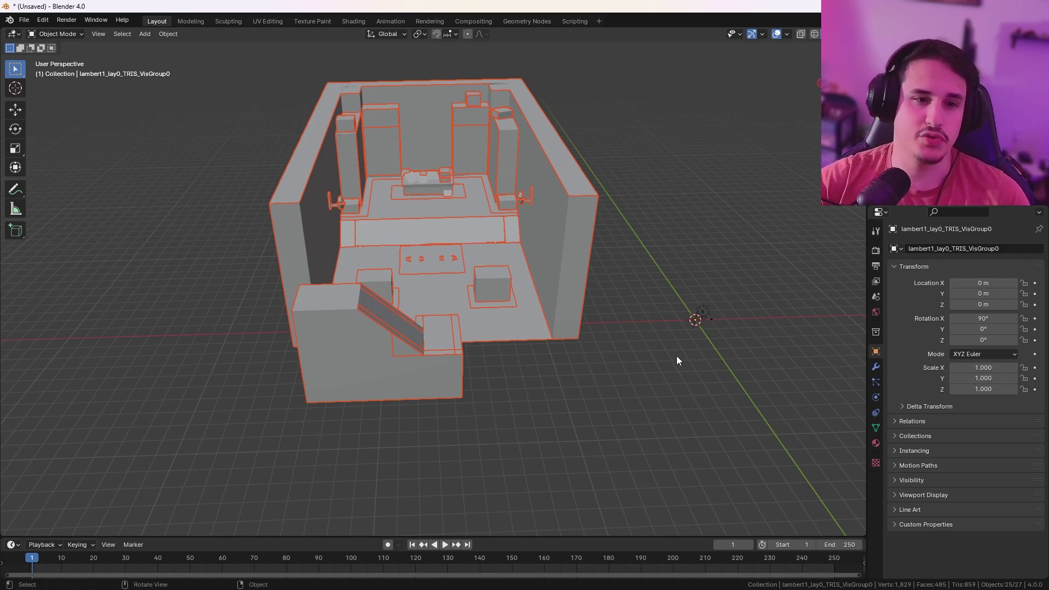
{"action": "middle_click_drag", "start_coordinate": [686, 361], "coordinate": [539, 359]}
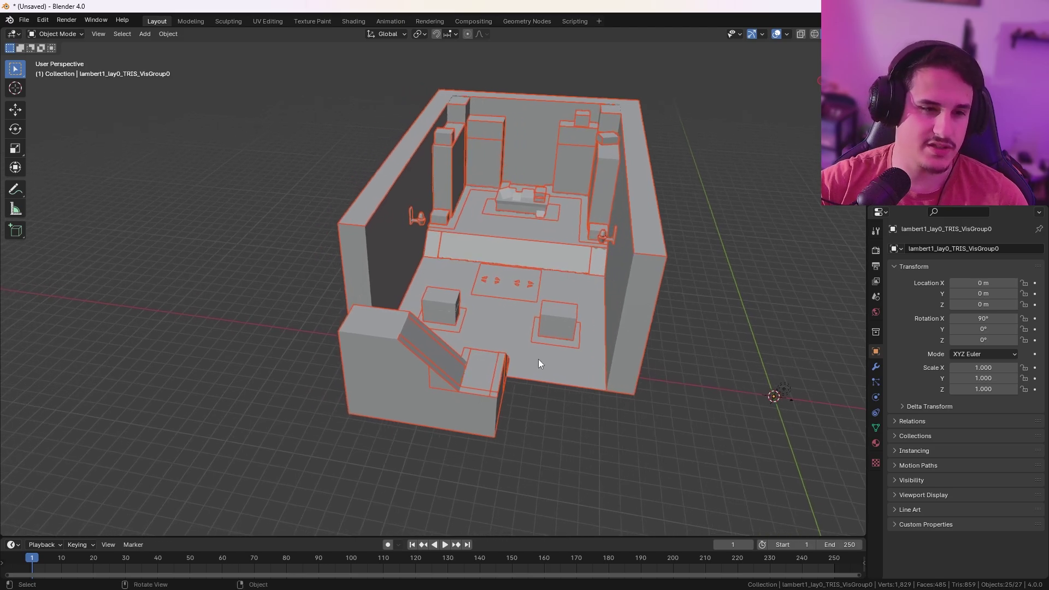
{"action": "scroll", "coordinate": [588, 368], "scroll_direction": "up", "scroll_amount": 5}
{"action": "scroll", "coordinate": [588, 368], "scroll_direction": "down", "scroll_amount": 5}
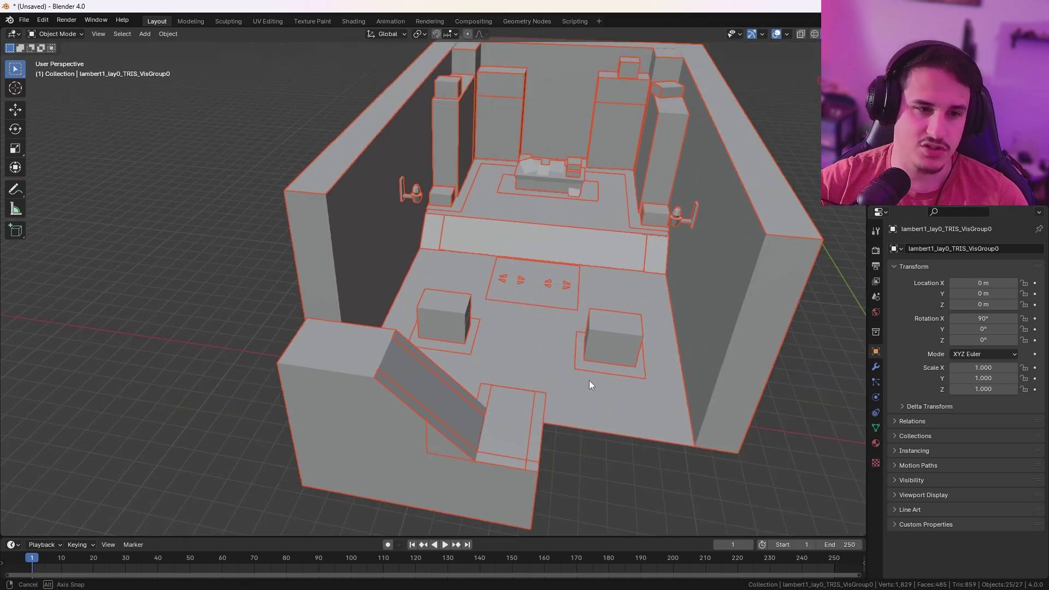
{"action": "middle_click_drag", "start_coordinate": [589, 381], "coordinate": [600, 393]}
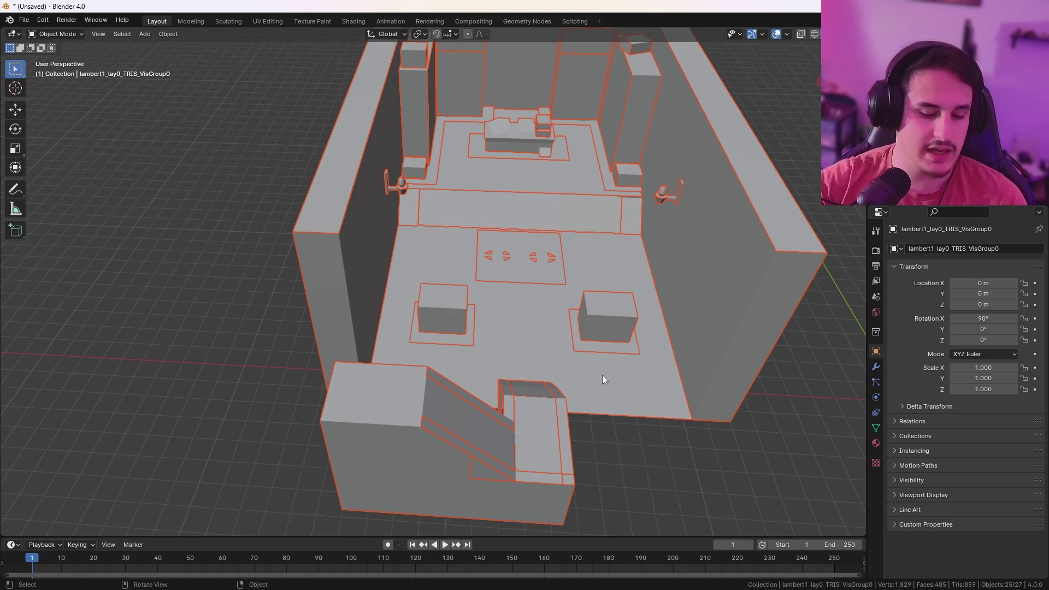
Switch the viewport to Material Preview, deselect everything, and orbit around the textured room.
{"action": "key", "text": "z"}
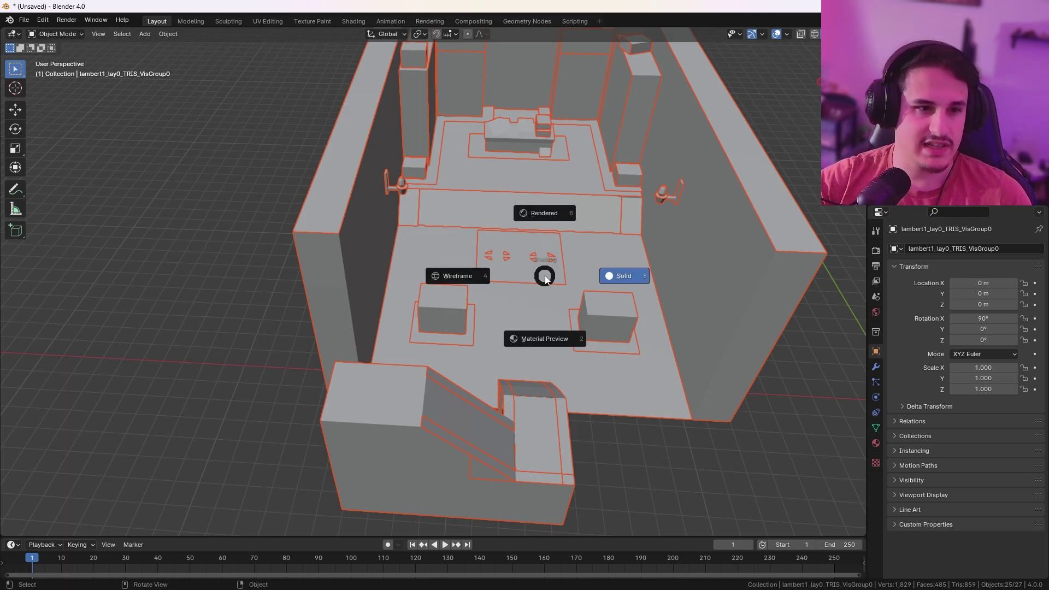
{"action": "left_click", "coordinate": [537, 340]}
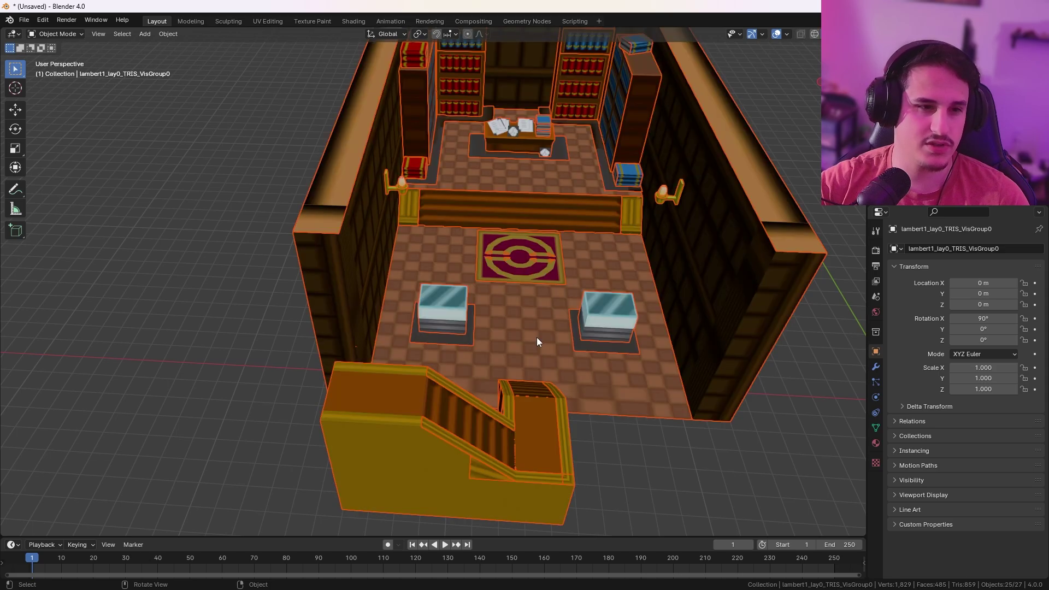
{"action": "left_click", "coordinate": [652, 445]}
{"action": "mouse_move", "coordinate": [660, 361]}
{"action": "middle_mouse_down"}
{"action": "mouse_move", "coordinate": [621, 323]}
{"action": "mouse_move", "coordinate": [605, 324]}
{"action": "mouse_move", "coordinate": [667, 338]}
{"action": "mouse_move", "coordinate": [664, 373]}
{"action": "mouse_move", "coordinate": [664, 355]}
{"action": "middle_mouse_up"}
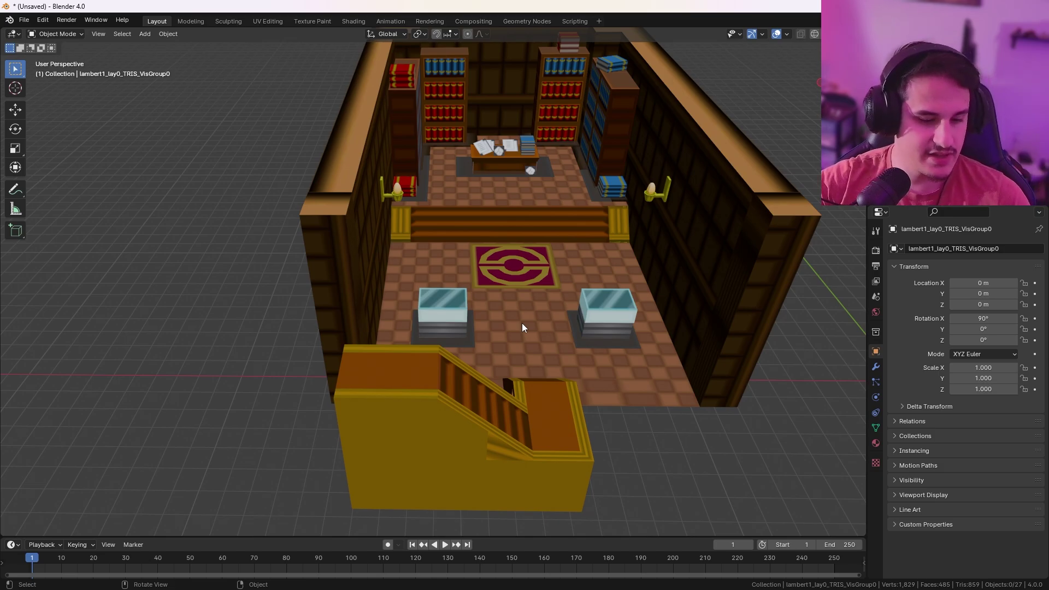
Select all objects and scale the room uniformly to 0.0625 on X, Y and Z.
{"action": "key", "text": "a"}
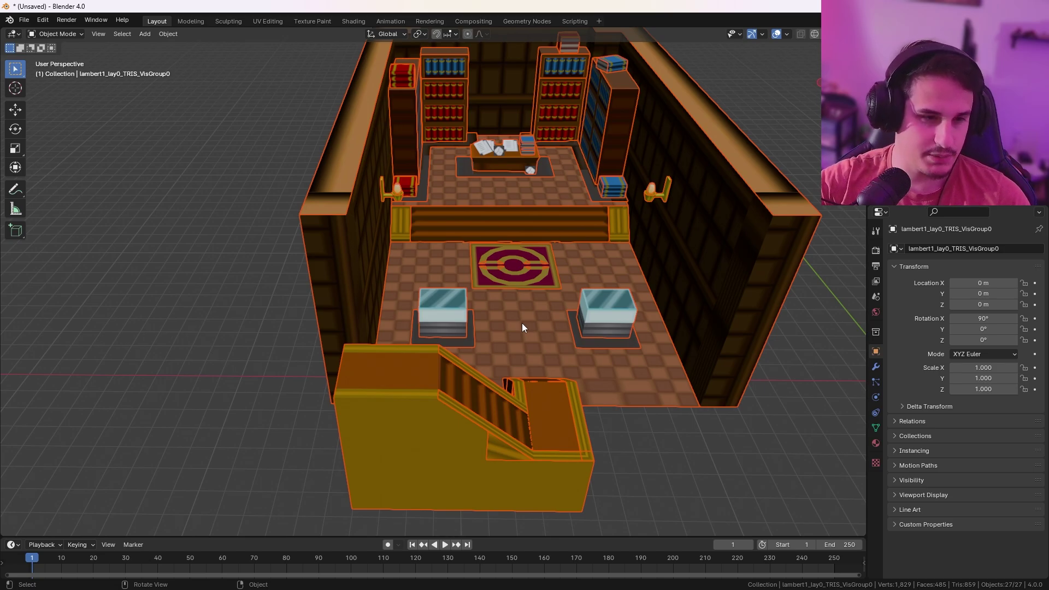
{"action": "key", "text": "s"}
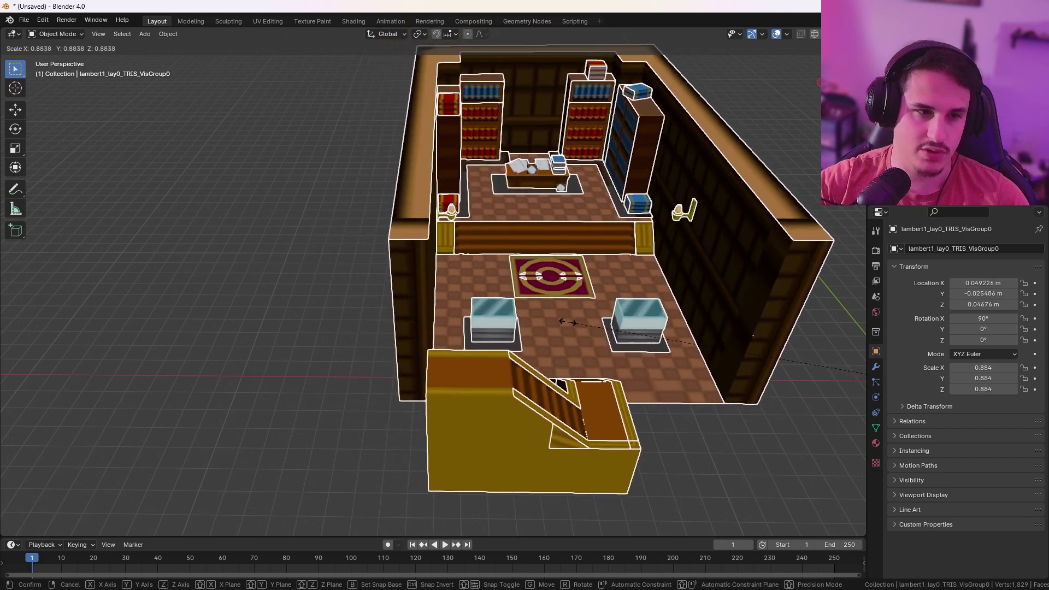
{"action": "left_click", "coordinate": [571, 327]}
{"action": "left_click", "coordinate": [60, 528]}
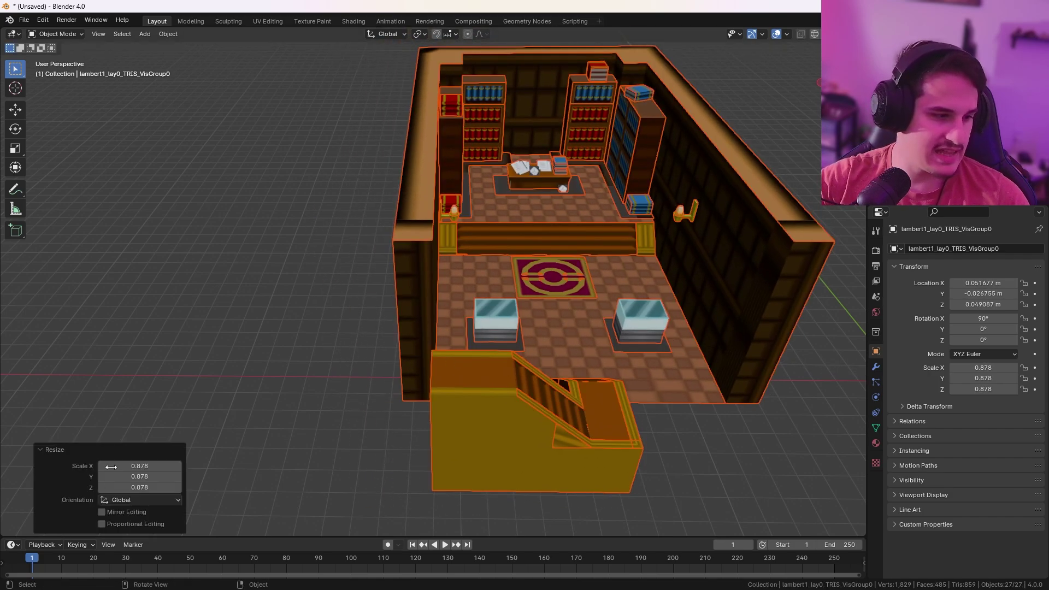
{"action": "left_click", "coordinate": [146, 465]}
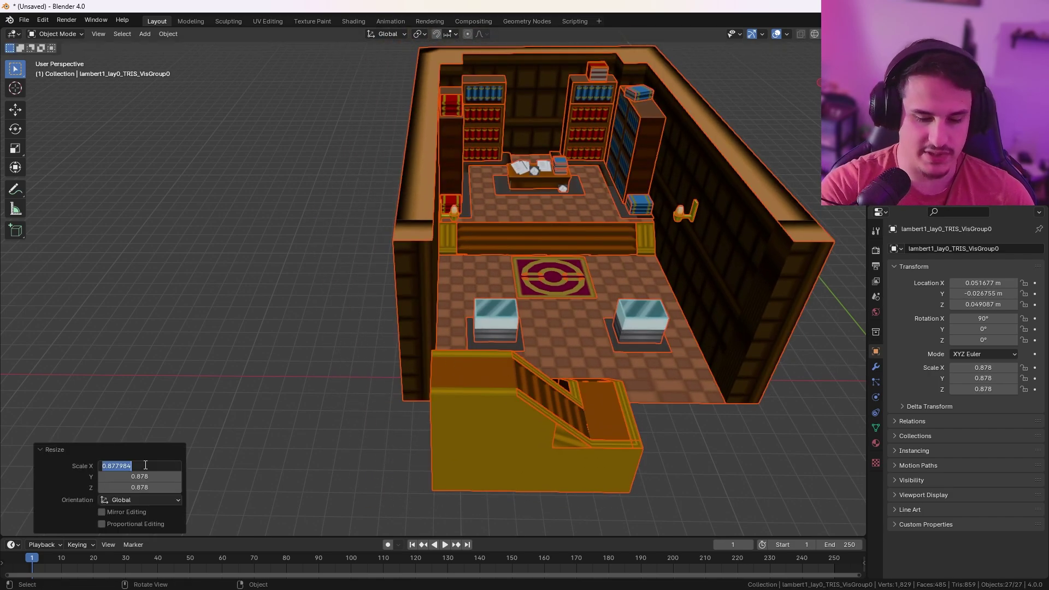
{"action": "type", "text": "0.0625"}
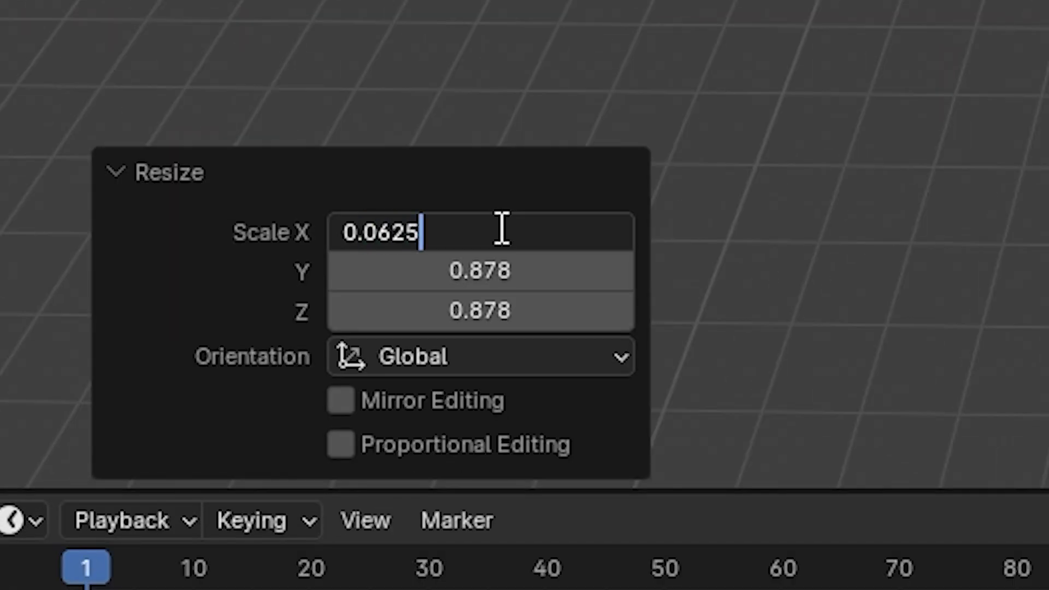
{"action": "key", "text": "ctrl+a"}
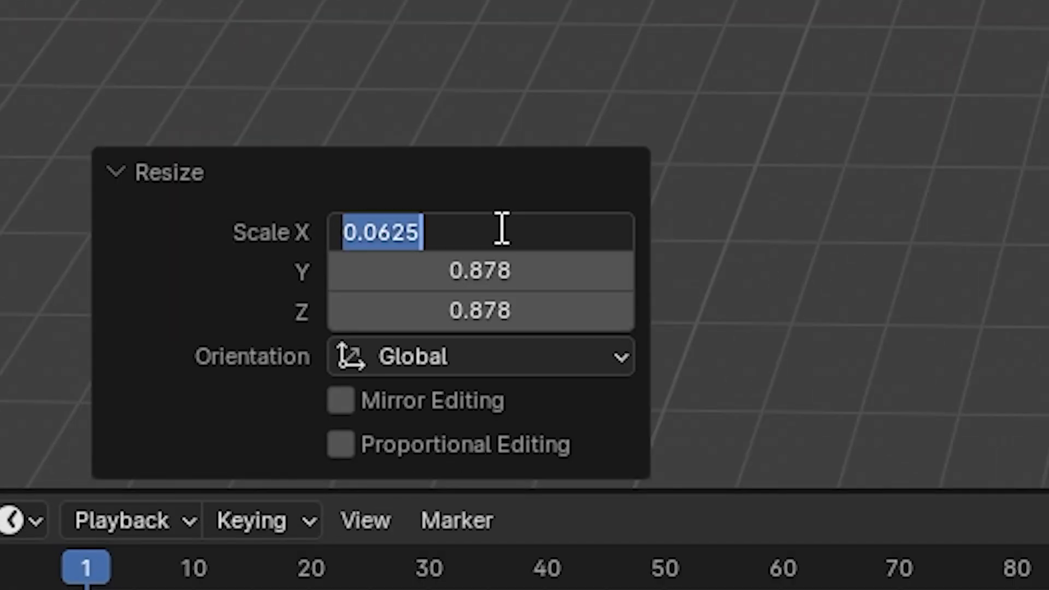
{"action": "key", "text": "ctrl+c"}
{"action": "key", "text": "Tab"}
{"action": "key", "text": "ctrl+v"}
{"action": "key", "text": "Tab"}
{"action": "key", "text": "ctrl+v"}
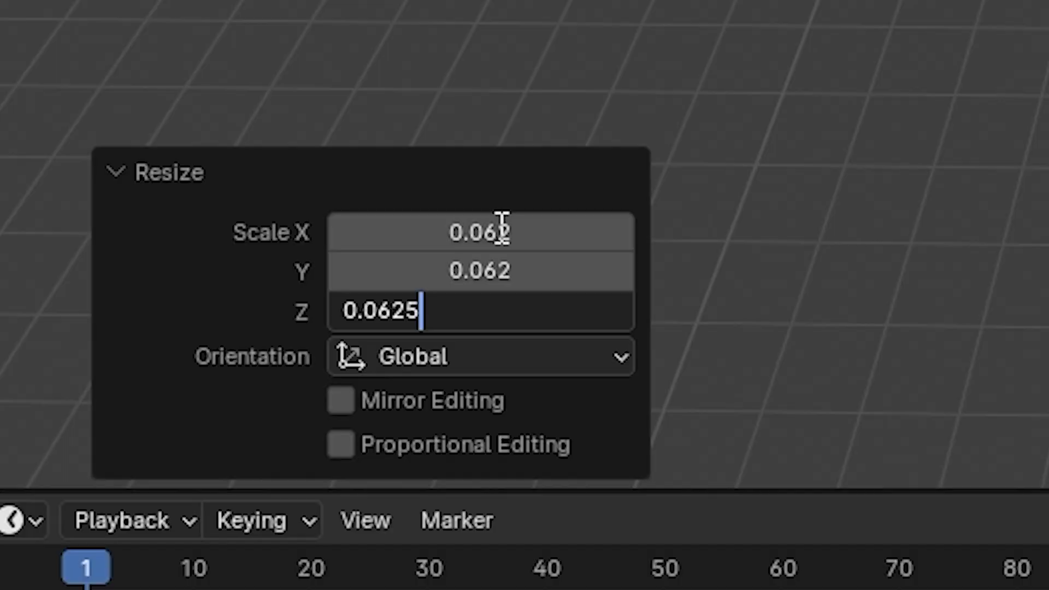
{"action": "key", "text": "Tab"}
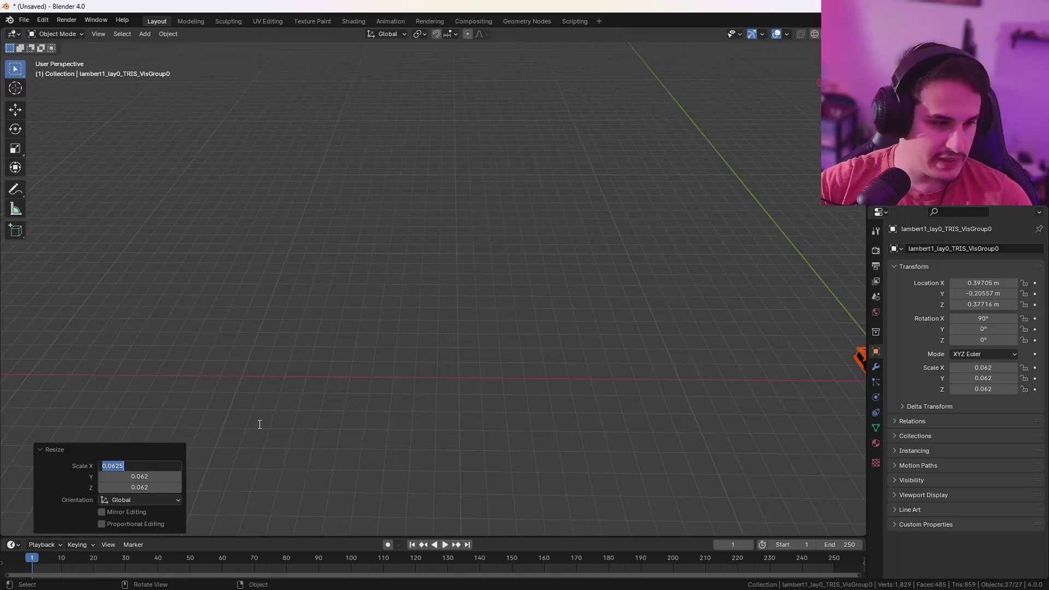
{"action": "key", "text": "Return"}
Orbit and zoom to frame the shrunken room, then deselect all objects.
{"action": "middle_click_drag", "start_coordinate": [692, 330], "coordinate": [404, 303]}
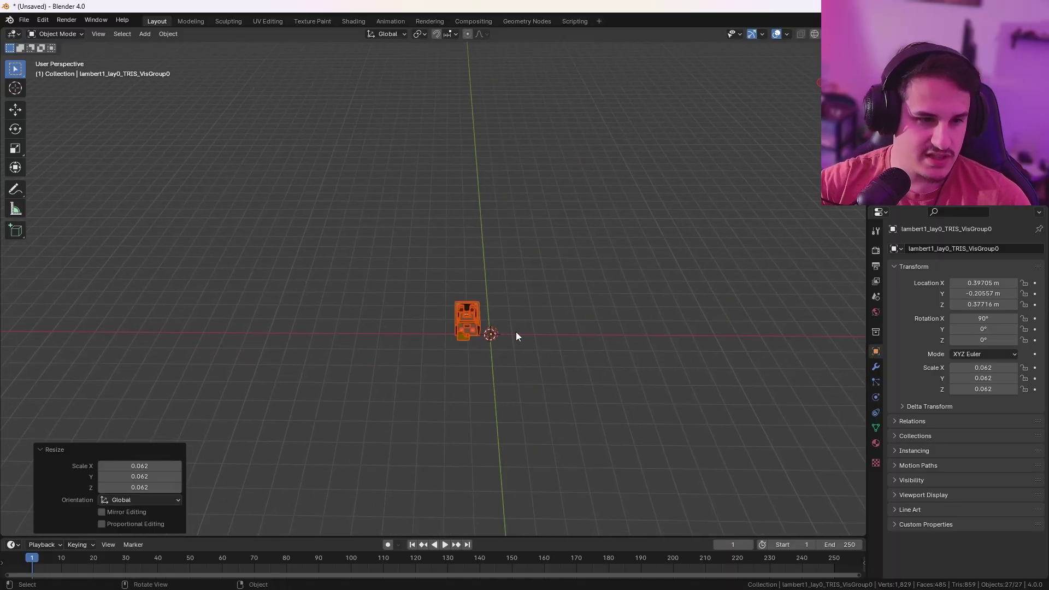
{"action": "middle_click_drag", "start_coordinate": [516, 336], "coordinate": [543, 236]}
{"action": "scroll", "coordinate": [573, 267], "scroll_direction": "up", "scroll_amount": 8}
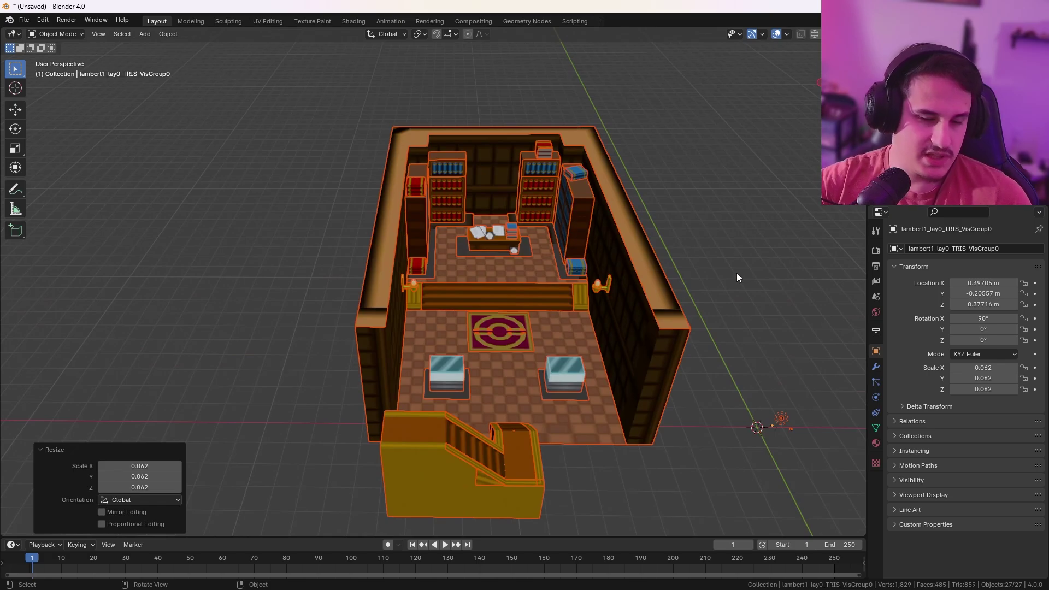
{"action": "left_click", "coordinate": [770, 258]}
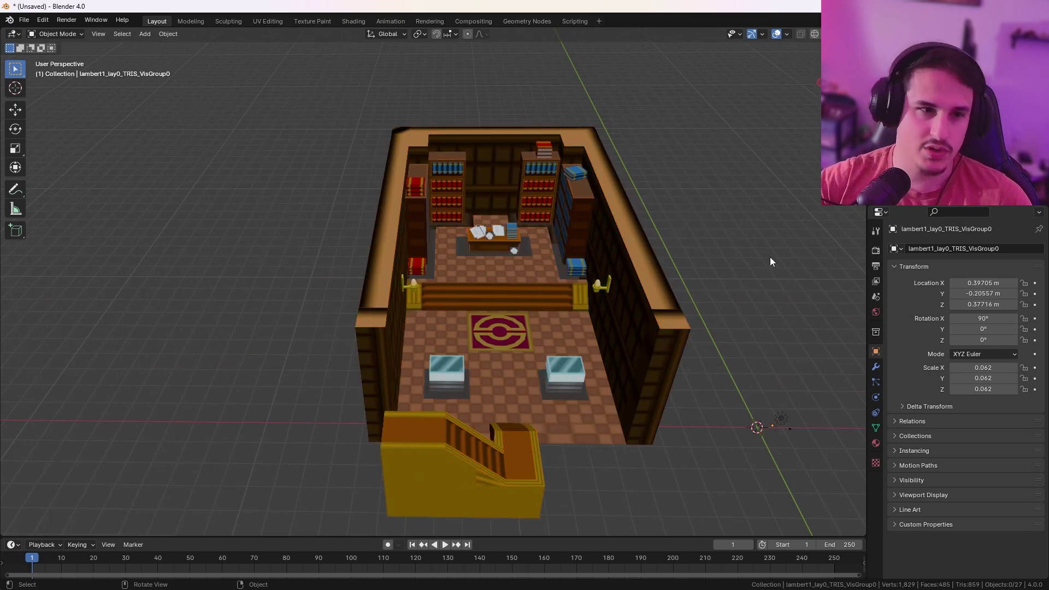
Use Save As to rename untitled.blend to nacrene_library.blend in the from Black 2 folder.
{"action": "left_click", "coordinate": [24, 20]}
{"action": "left_click", "coordinate": [46, 108]}
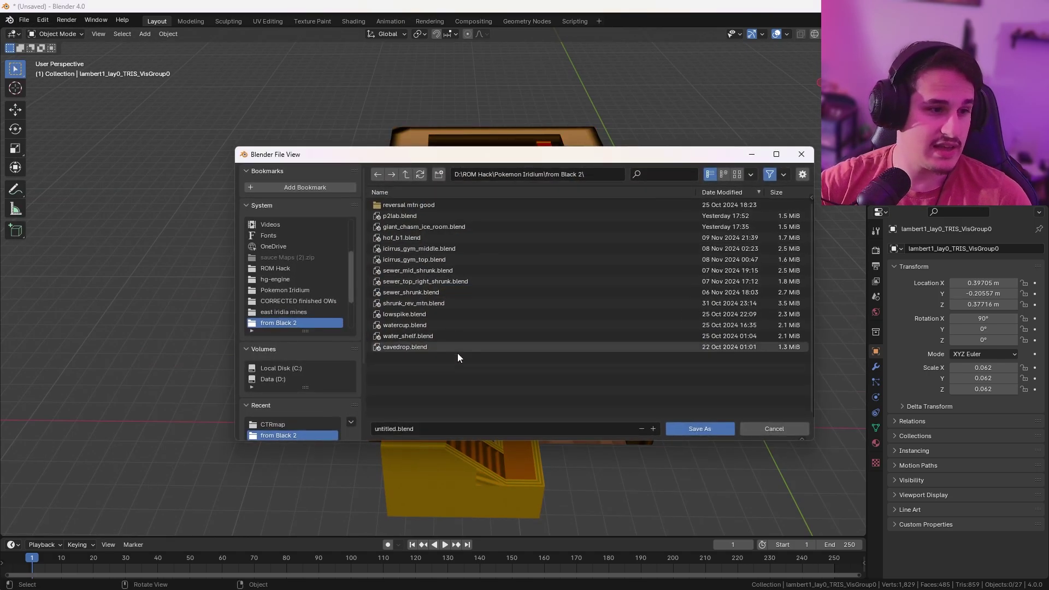
{"action": "left_click", "coordinate": [395, 428]}
{"action": "type", "text": "nac"}
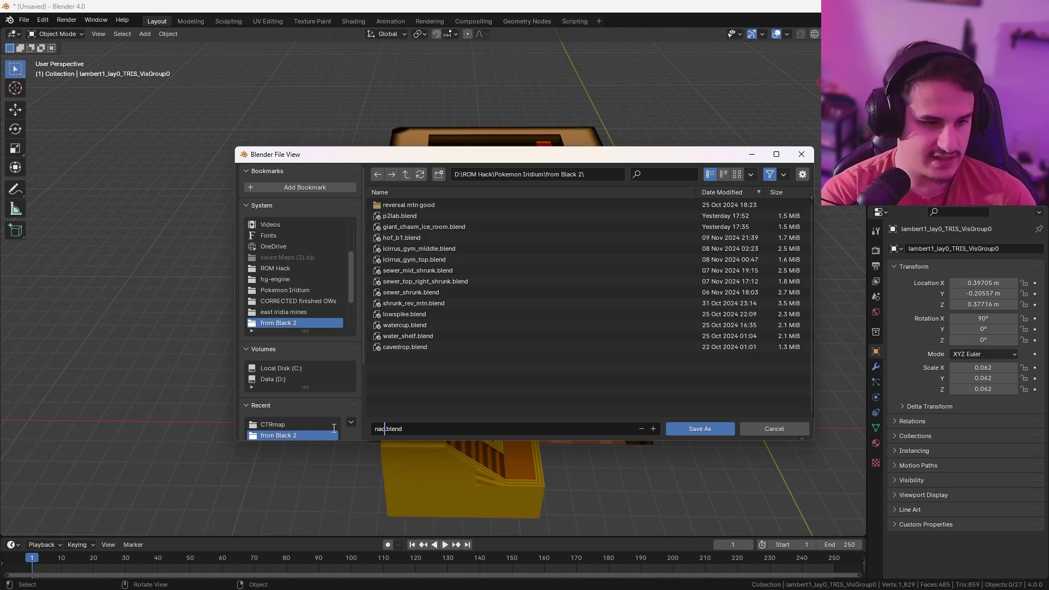
{"action": "type", "text": "rene"}
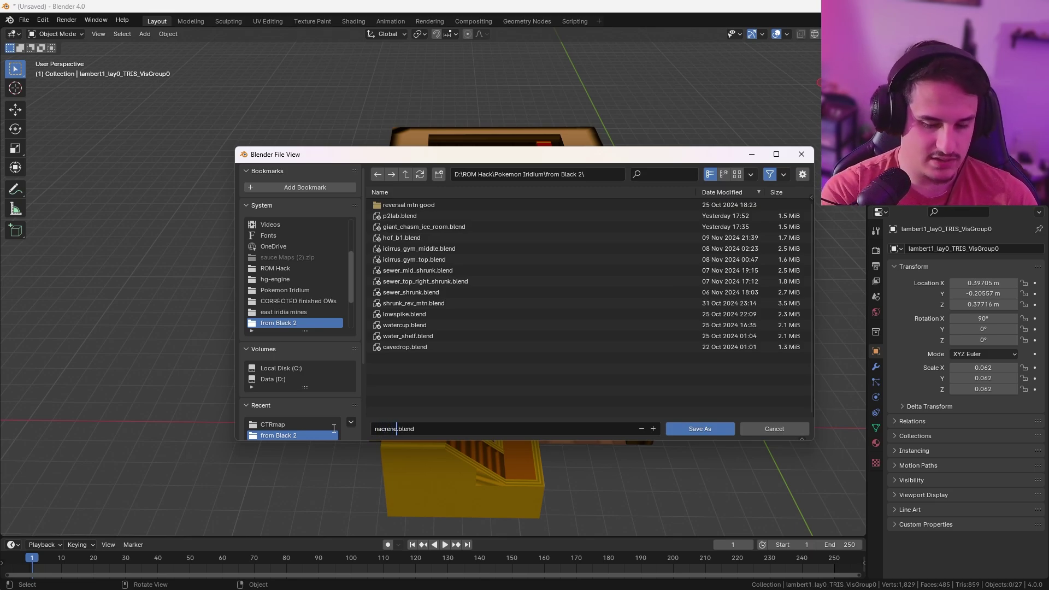
{"action": "type", "text": "_library"}
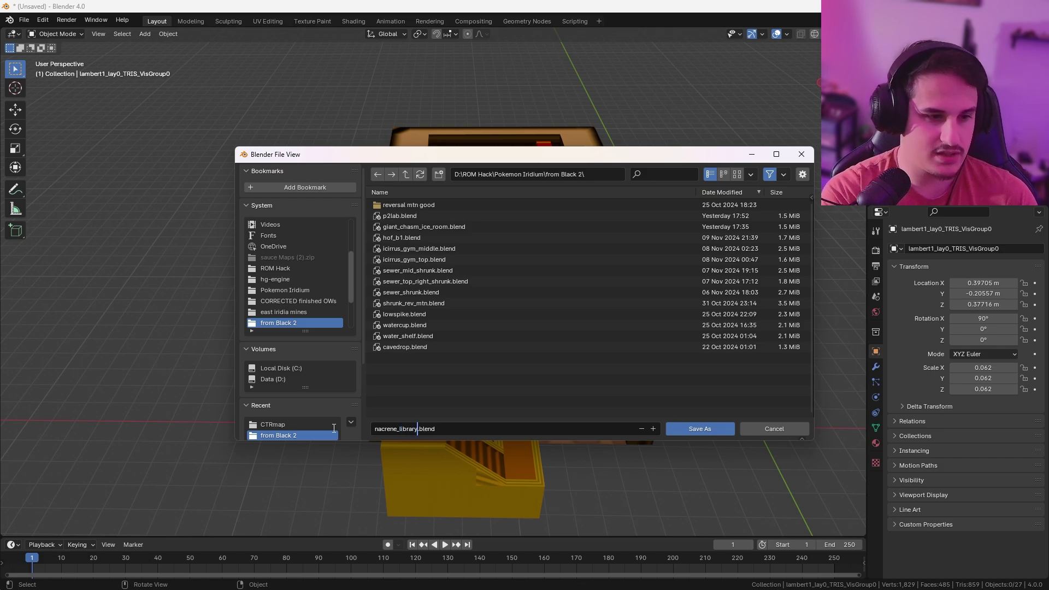
{"action": "left_click", "coordinate": [697, 431]}
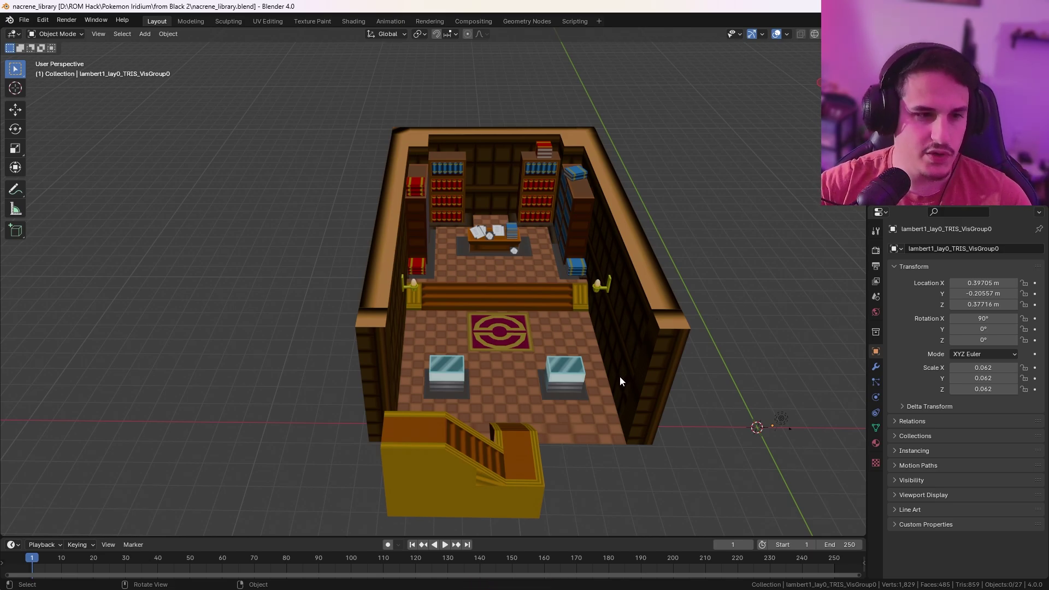
Select the checkered floor, invert the selection and delete the other 26 objects.
{"action": "left_click", "coordinate": [568, 327]}
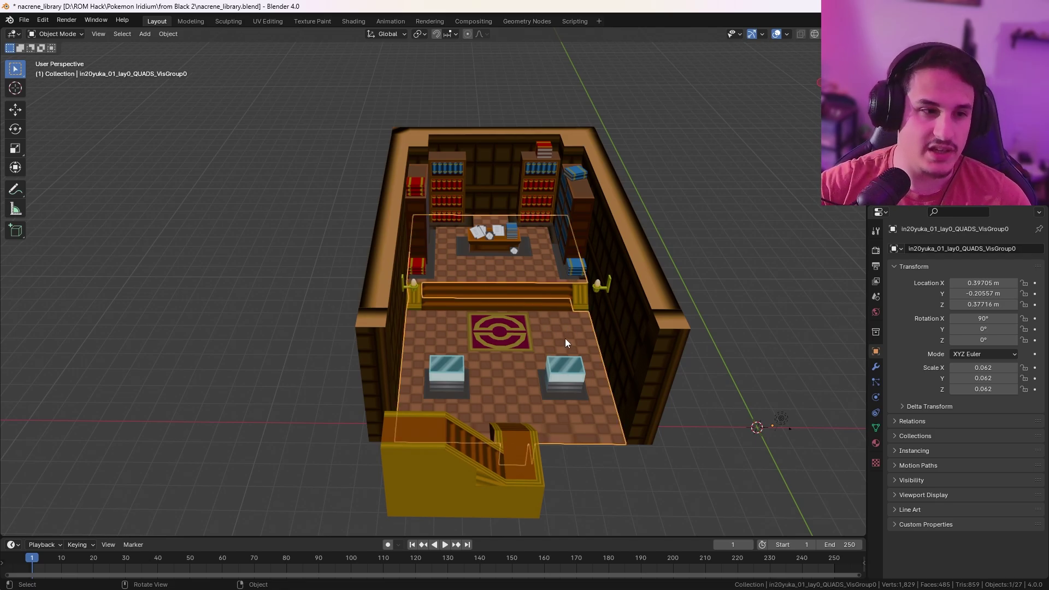
{"action": "mouse_move", "coordinate": [566, 343]}
{"action": "middle_mouse_down"}
{"action": "mouse_move", "coordinate": [468, 353]}
{"action": "mouse_move", "coordinate": [537, 347]}
{"action": "mouse_move", "coordinate": [663, 307]}
{"action": "mouse_move", "coordinate": [559, 338]}
{"action": "middle_mouse_up"}
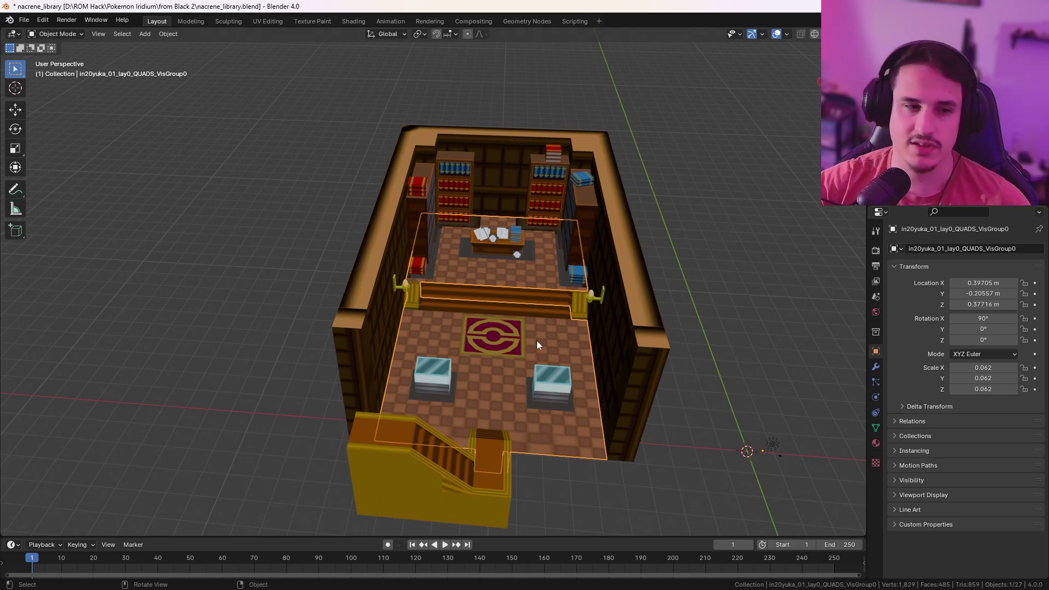
{"action": "middle_click_drag", "start_coordinate": [535, 352], "coordinate": [540, 352]}
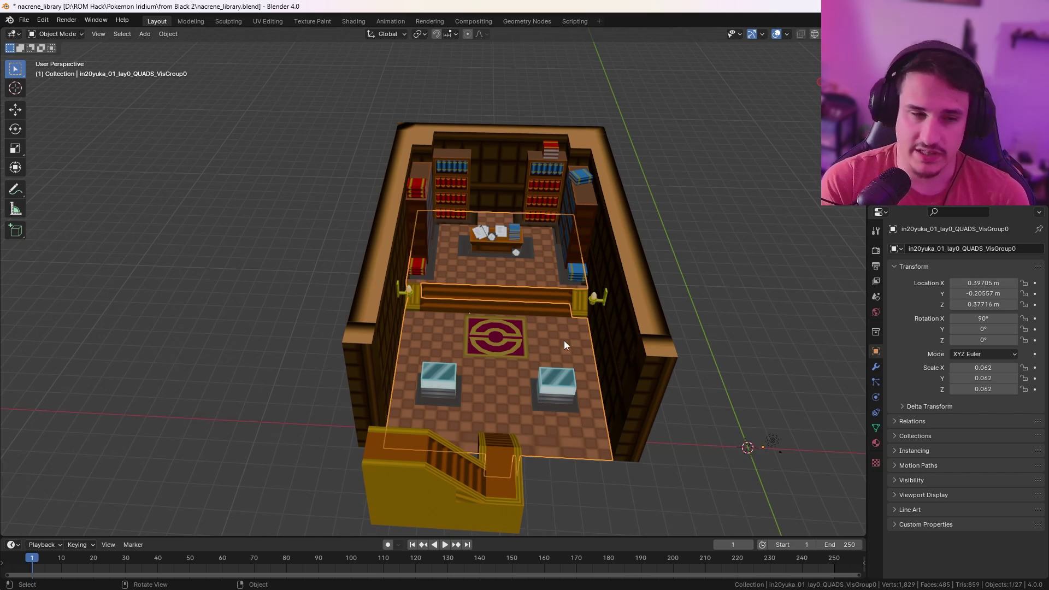
{"action": "key", "text": "a"}
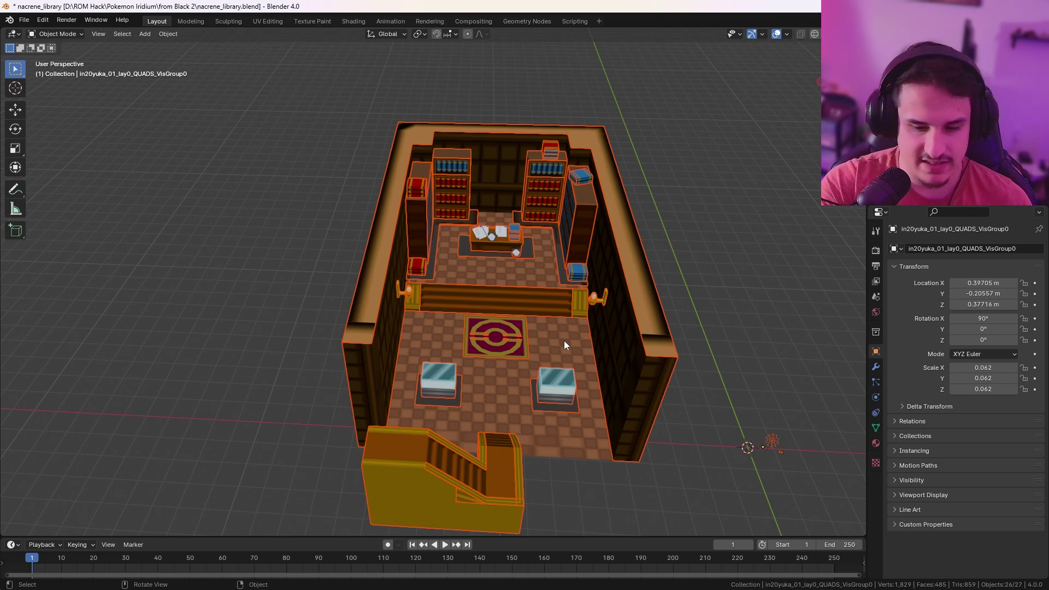
{"action": "key", "text": "Delete"}
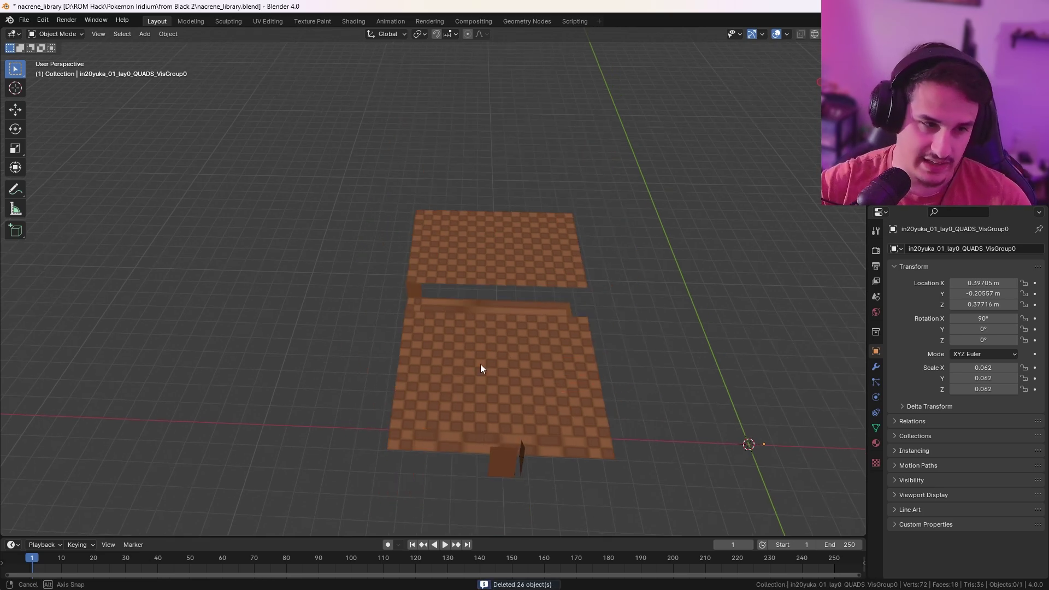
Reselect the remaining floor mesh in20yuka_01_lay0_QUADS_VisGroup0 and reframe the view around it.
{"action": "scroll", "coordinate": [483, 378], "scroll_direction": "up", "scroll_amount": 4}
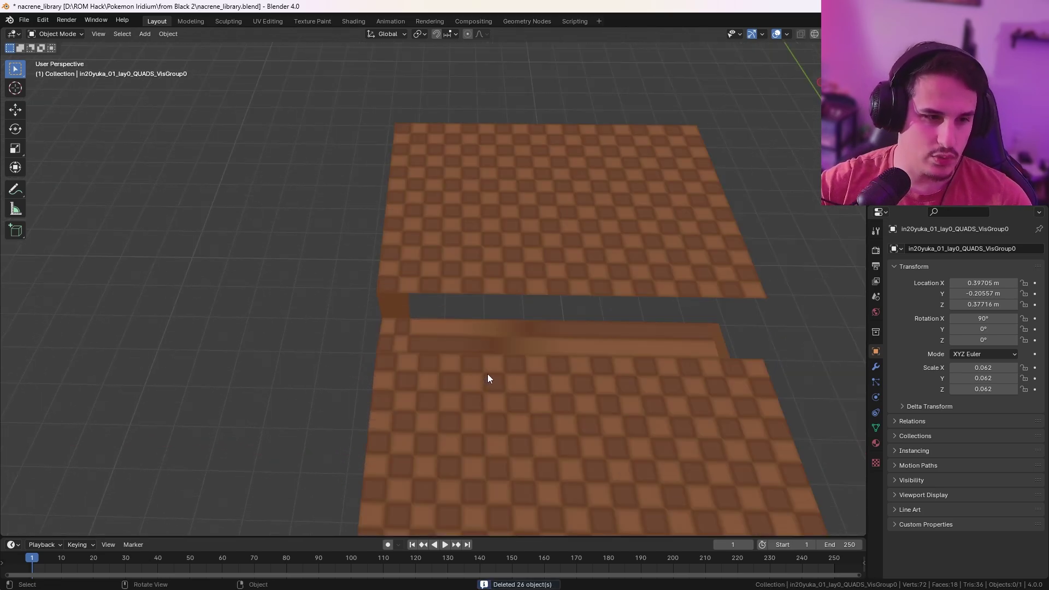
{"action": "middle_click_drag", "start_coordinate": [487, 374], "coordinate": [545, 293]}
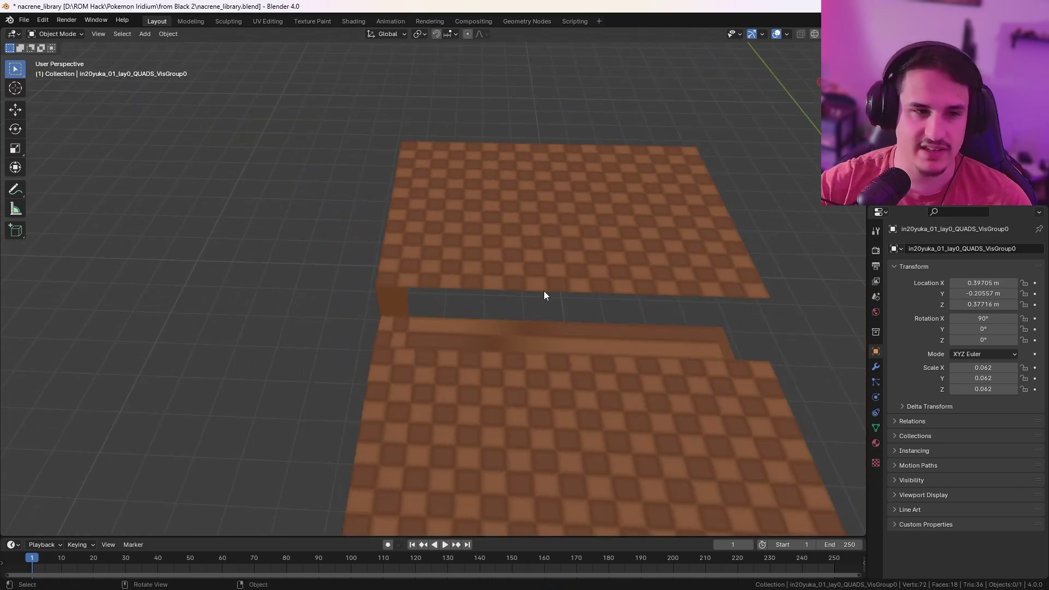
{"action": "left_click", "coordinate": [569, 272]}
{"action": "scroll", "coordinate": [629, 306], "scroll_direction": "down", "scroll_amount": 4}
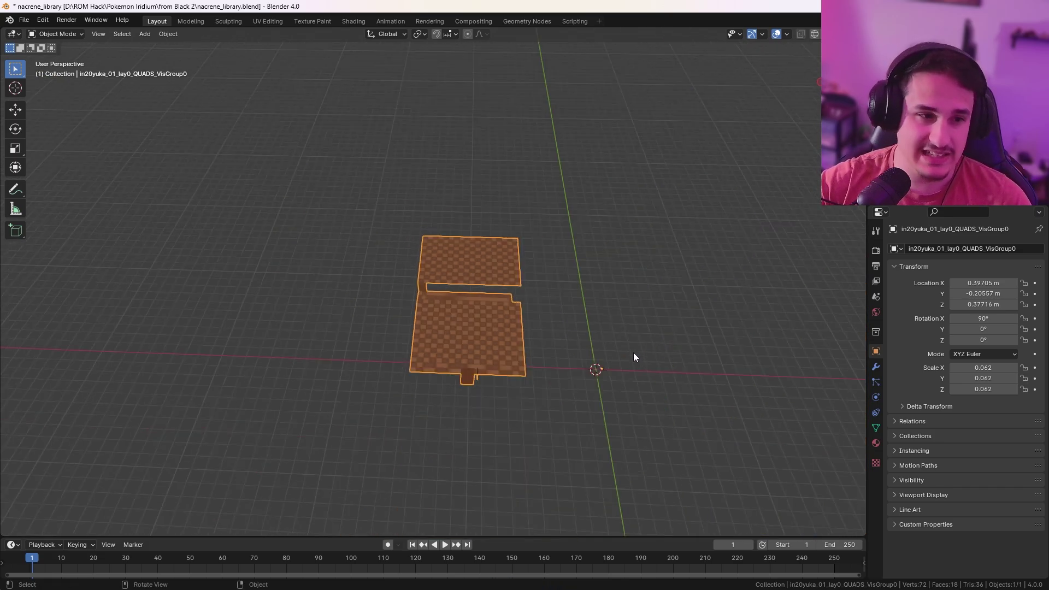
{"action": "scroll", "coordinate": [504, 298], "scroll_direction": "up", "scroll_amount": 3}
{"action": "middle_click_drag", "start_coordinate": [547, 350], "coordinate": [630, 356]}
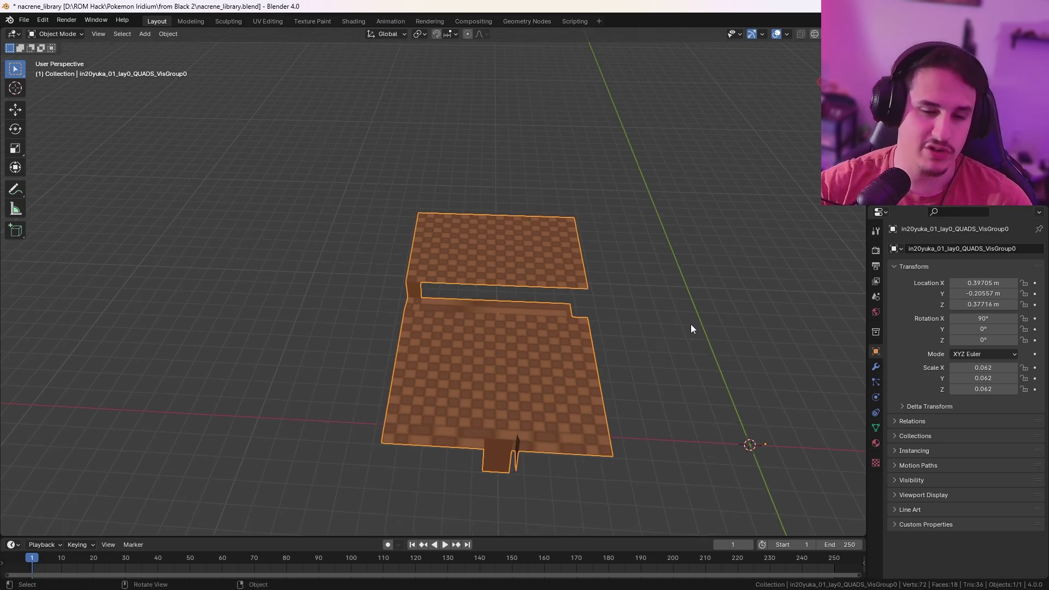
{"action": "middle_click_drag", "start_coordinate": [693, 327], "coordinate": [620, 255], "text": "shift"}
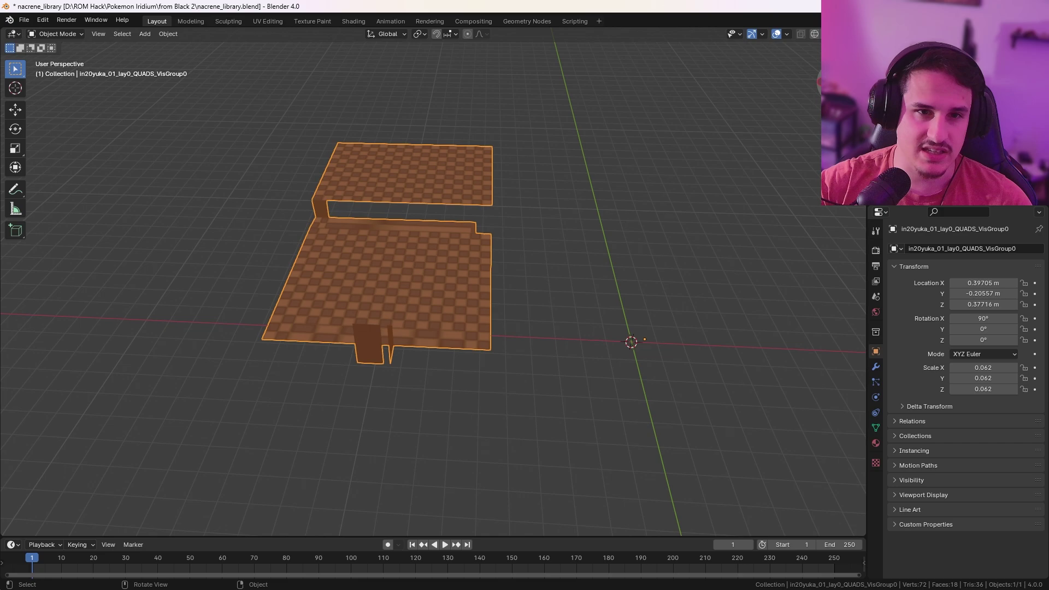
Switch to orthographic top view and enter Edit Mode on the floor mesh.
{"action": "key", "text": "KP_1"}
{"action": "key", "text": "KP_7"}
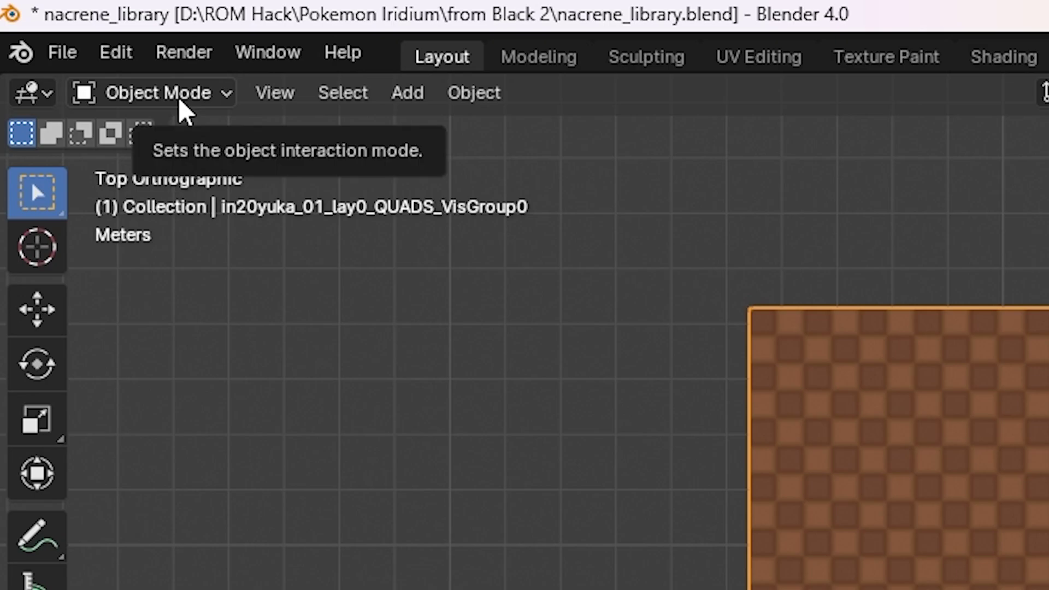
{"action": "key", "text": "Tab"}
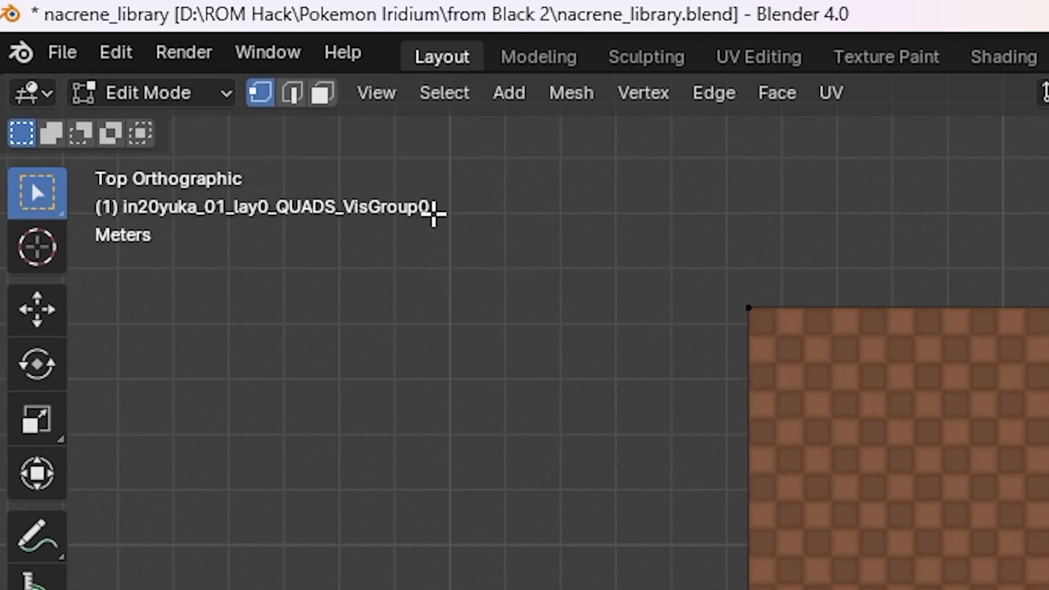
{"action": "left_click", "coordinate": [215, 101]}
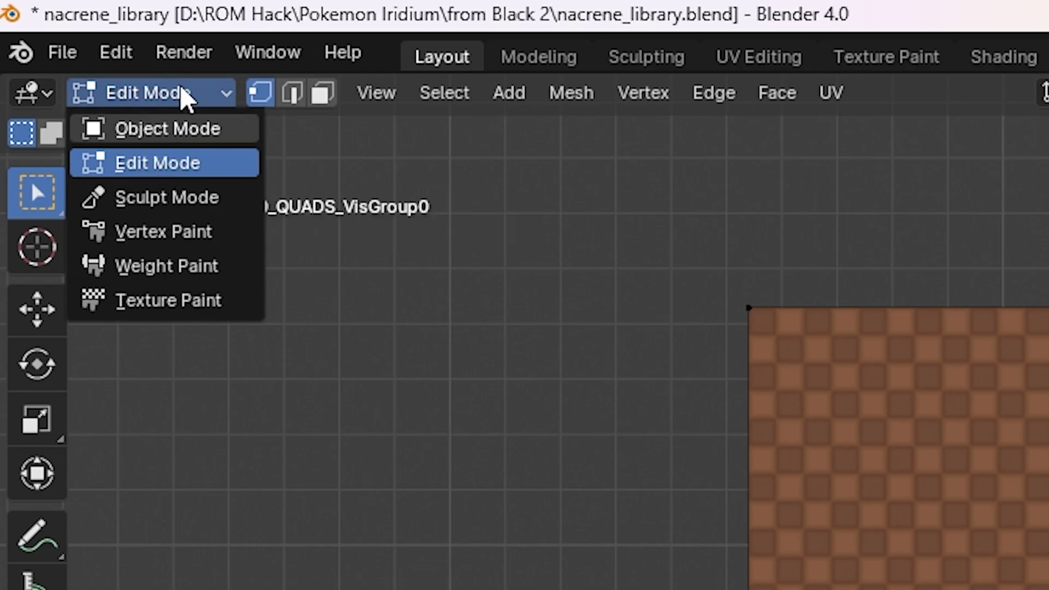
{"action": "left_click", "coordinate": [182, 99]}
{"action": "left_click", "coordinate": [173, 103]}
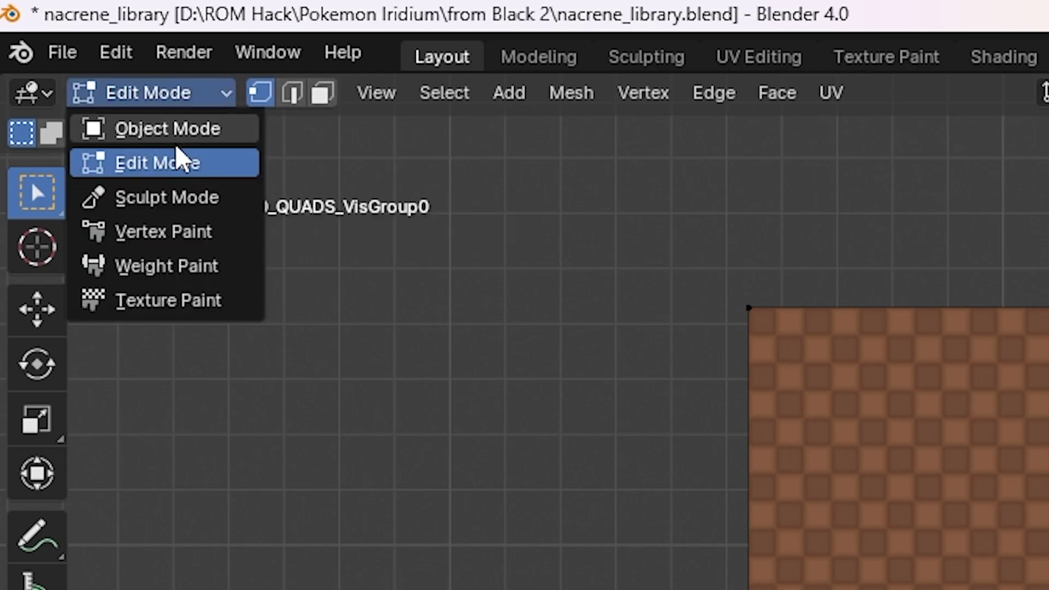
{"action": "left_click", "coordinate": [166, 98]}
Switch to face-only selection and add a 2 m plane to the floor mesh.
{"action": "left_click", "coordinate": [323, 101], "text": "shift"}
{"action": "left_click", "coordinate": [324, 104]}
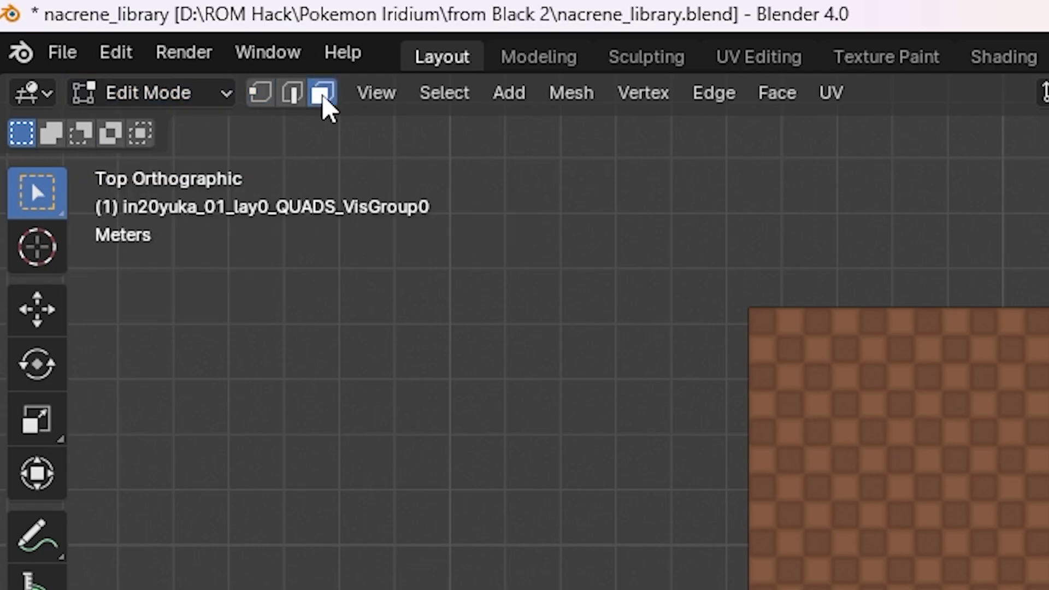
{"action": "left_click", "coordinate": [513, 100]}
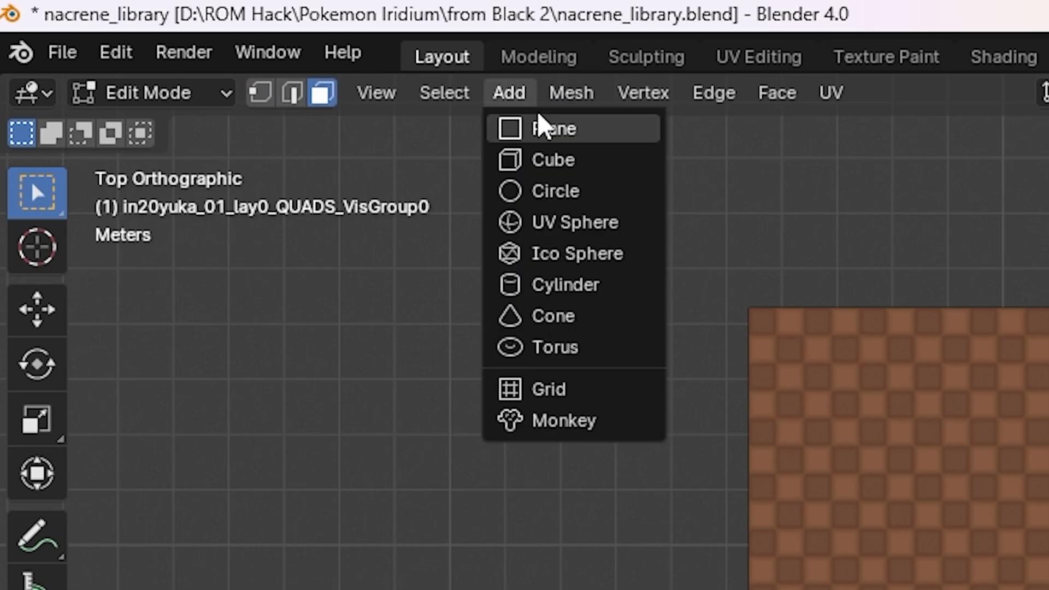
{"action": "left_click", "coordinate": [549, 122]}
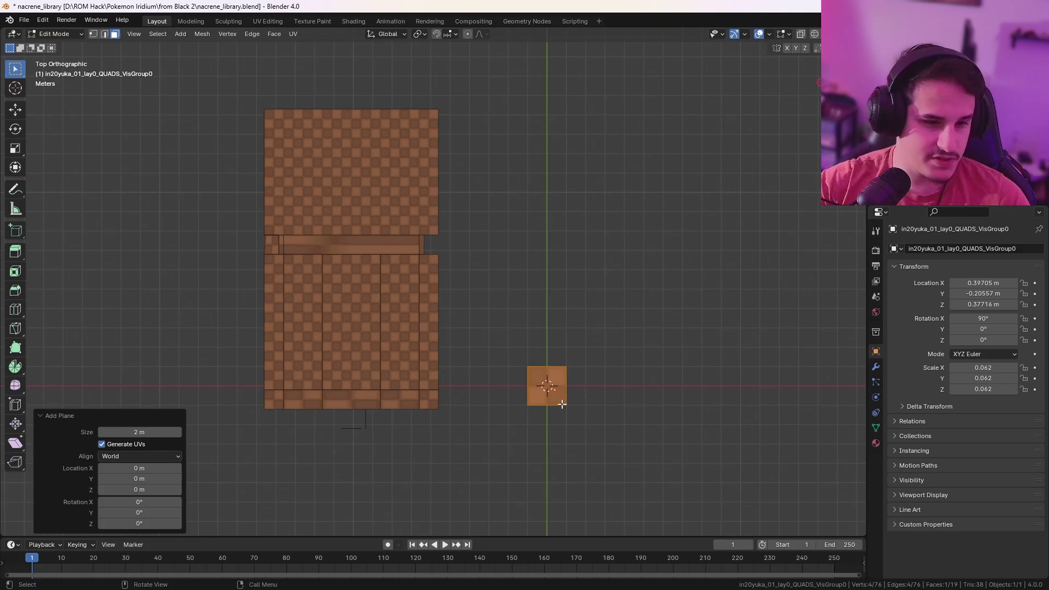
Resize the new plane to 1 m and place it at X 0.5, Y 0.5, Z 0.
{"action": "middle_click_drag", "start_coordinate": [627, 386], "coordinate": [603, 257], "text": "shift"}
{"action": "scroll", "coordinate": [620, 308], "scroll_direction": "up", "scroll_amount": 1}
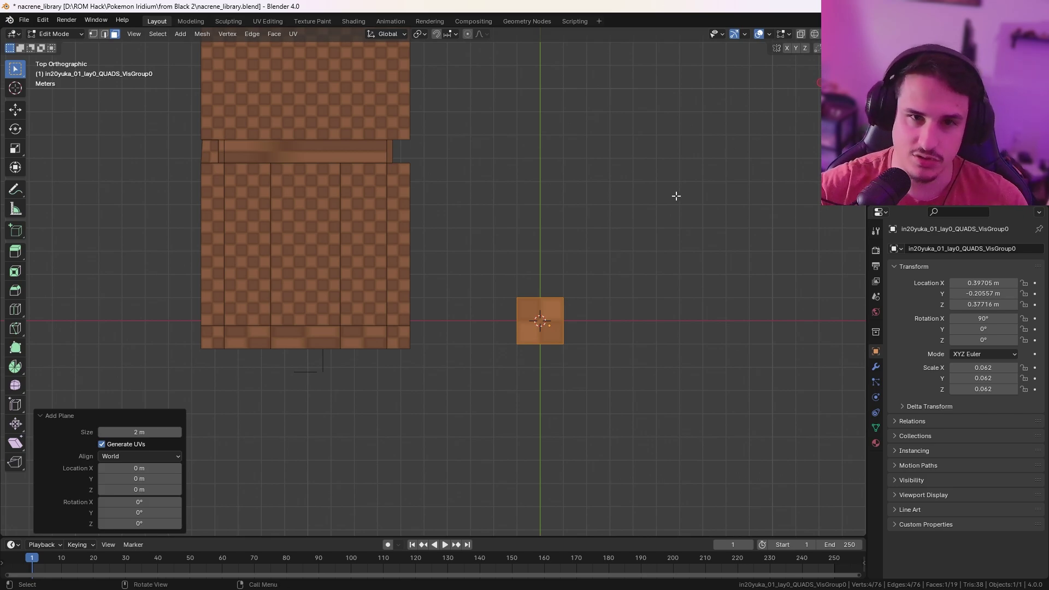
{"action": "left_click", "coordinate": [139, 432]}
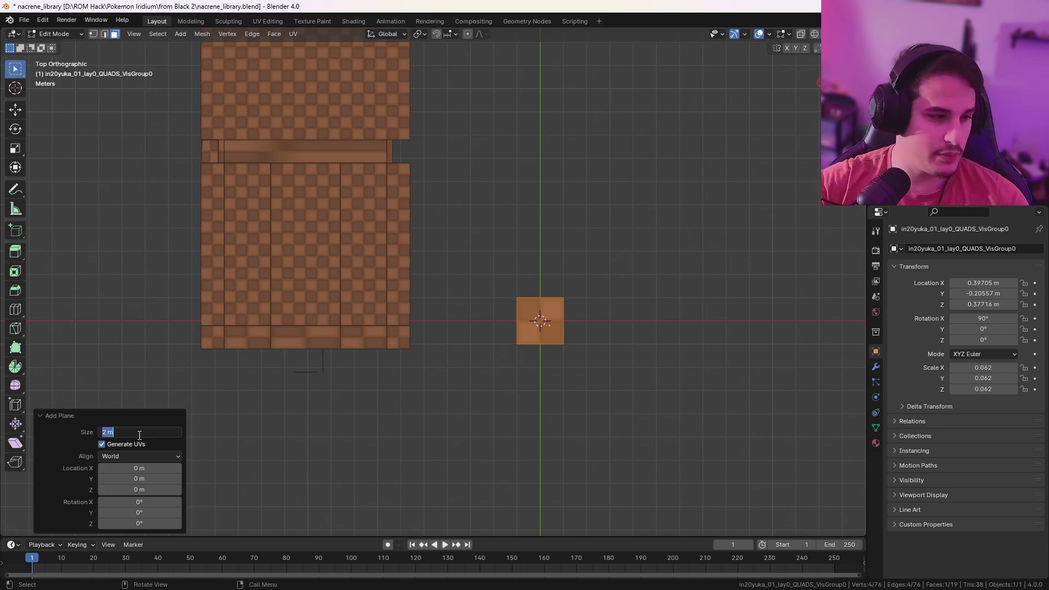
{"action": "type", "text": "1"}
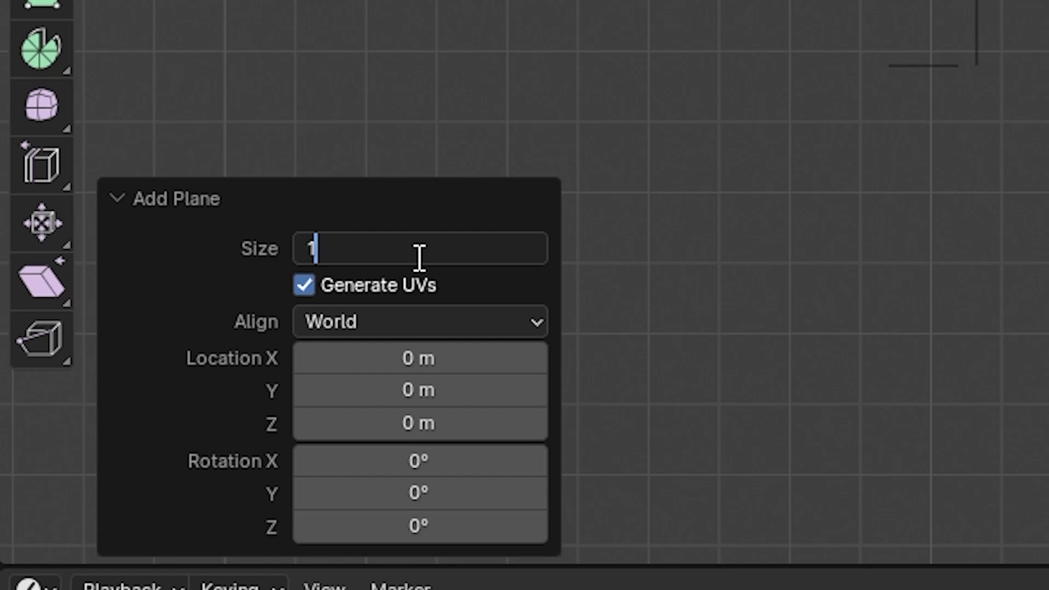
{"action": "key", "text": "Tab"}
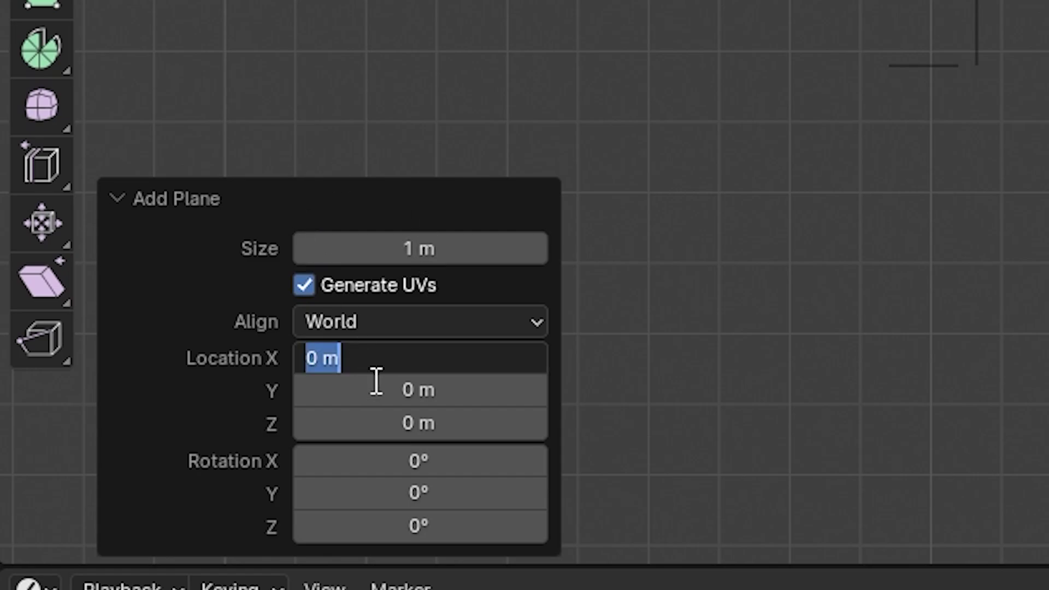
{"action": "type", "text": "0.5"}
{"action": "key", "text": "Tab"}
{"action": "type", "text": "0"}
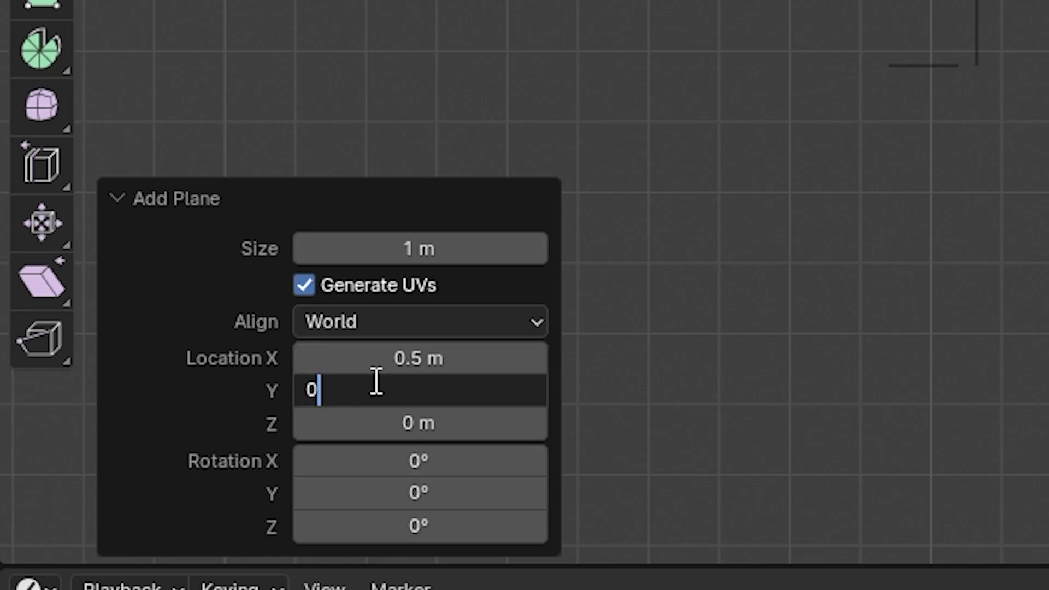
{"action": "type", "text": ".5"}
{"action": "key", "text": "Tab"}
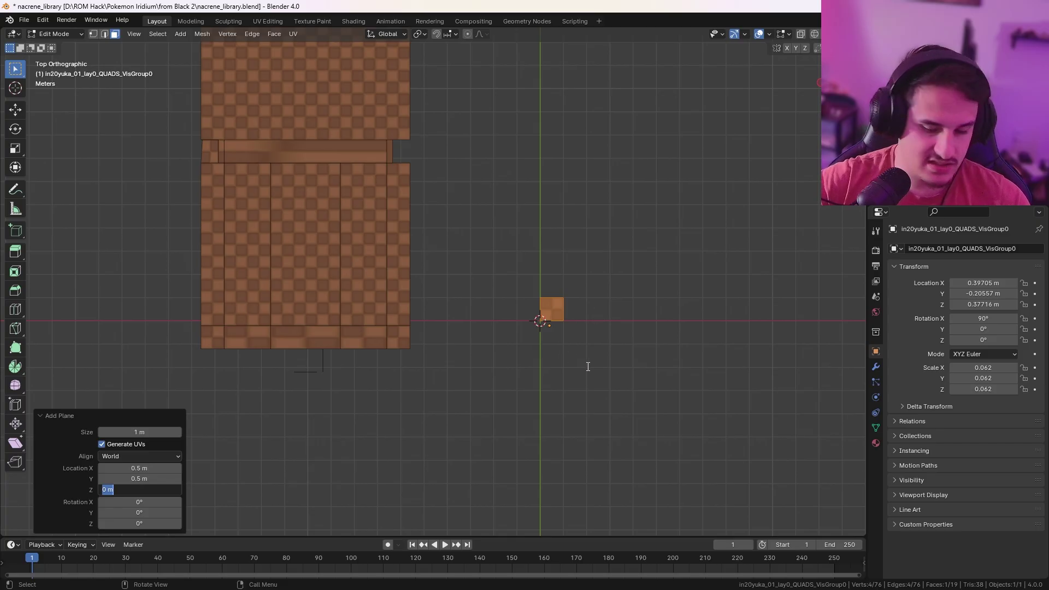
{"action": "key", "text": "Return"}
Frame the new plane with View Selected and orbit into a tilted perspective.
{"action": "key", "text": "grave"}
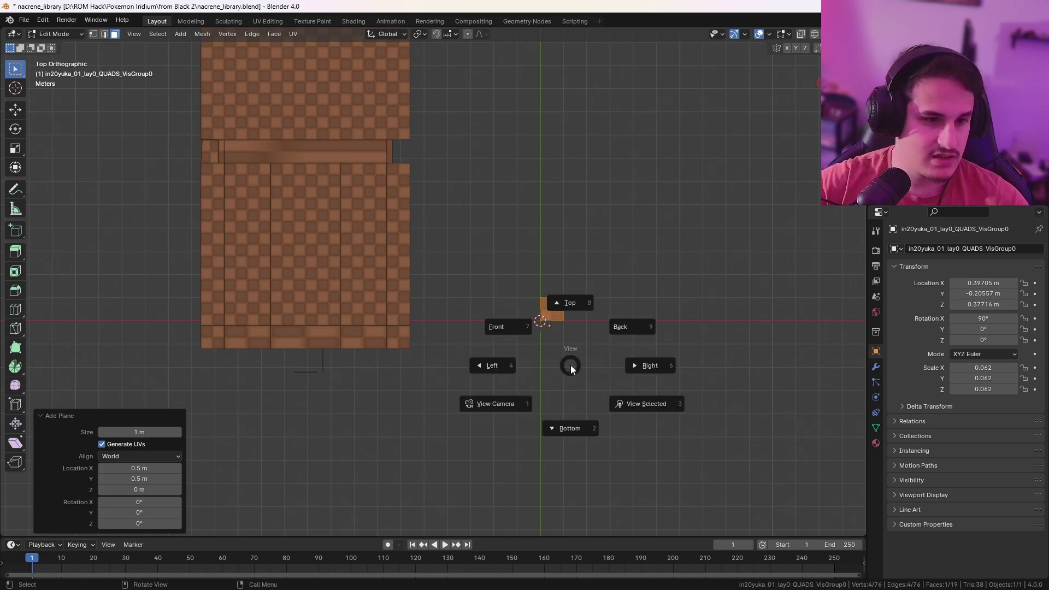
{"action": "left_click", "coordinate": [571, 365]}
{"action": "scroll", "coordinate": [570, 363], "scroll_direction": "up", "scroll_amount": 8}
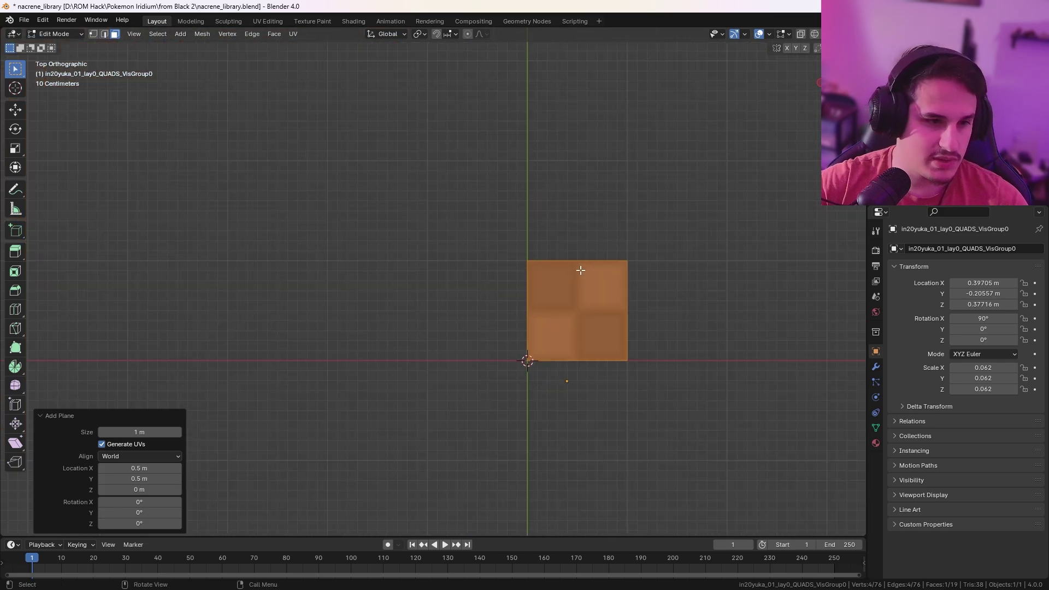
{"action": "scroll", "coordinate": [624, 374], "scroll_direction": "up", "scroll_amount": 2}
{"action": "middle_click_drag", "start_coordinate": [624, 374], "coordinate": [606, 267]}
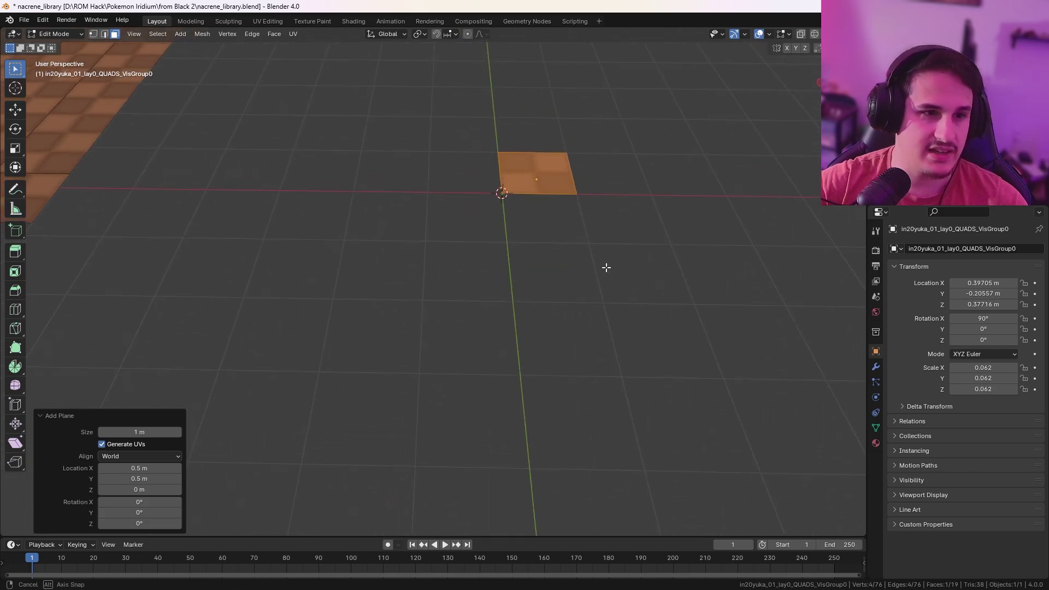
{"action": "scroll", "coordinate": [549, 279], "scroll_direction": "down", "scroll_amount": 5}
Deselect the new plane and orbit to look down over the floor planes.
{"action": "left_click", "coordinate": [403, 263]}
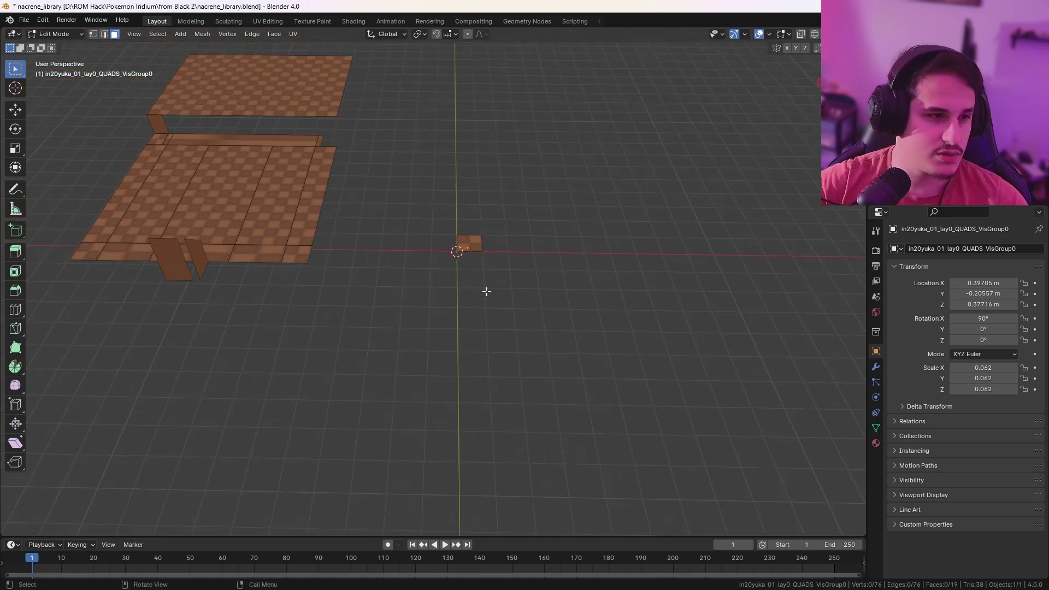
{"action": "middle_click_drag", "start_coordinate": [486, 291], "coordinate": [480, 326]}
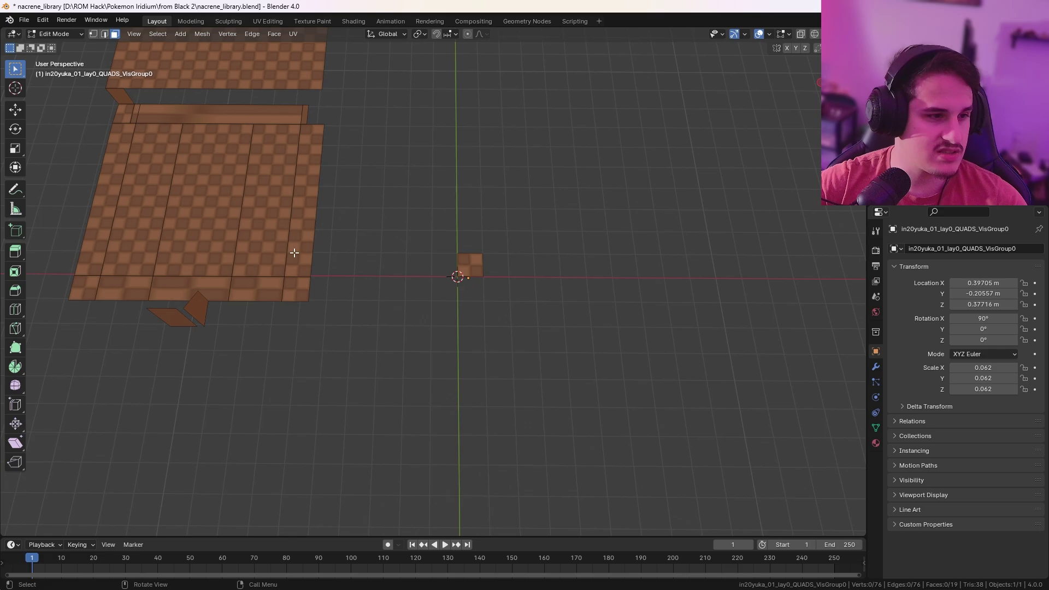
{"action": "scroll", "coordinate": [541, 287], "scroll_direction": "down", "scroll_amount": 3}
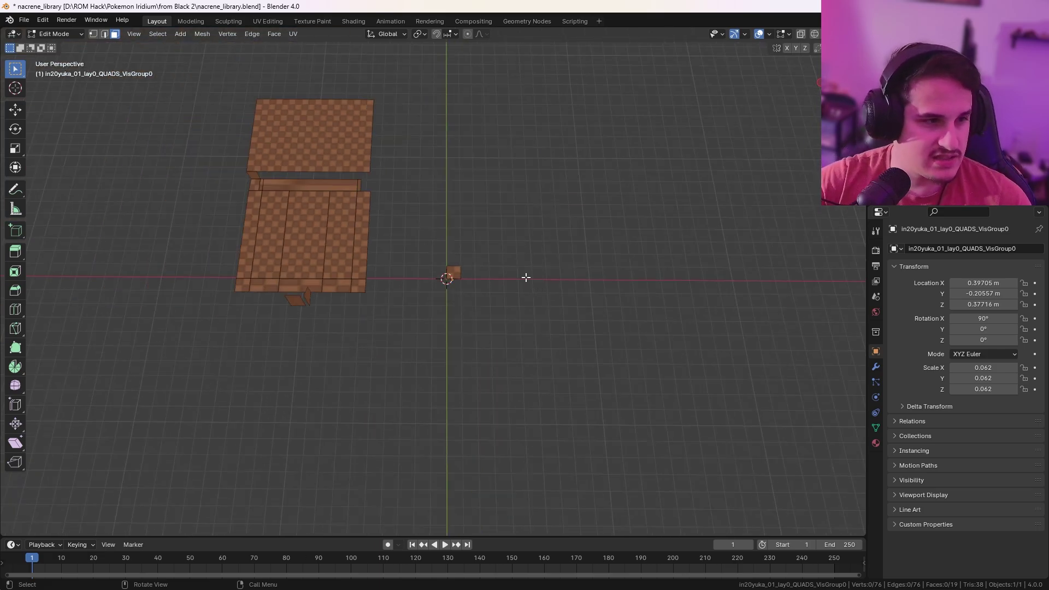
{"action": "scroll", "coordinate": [459, 269], "scroll_direction": "up", "scroll_amount": 5}
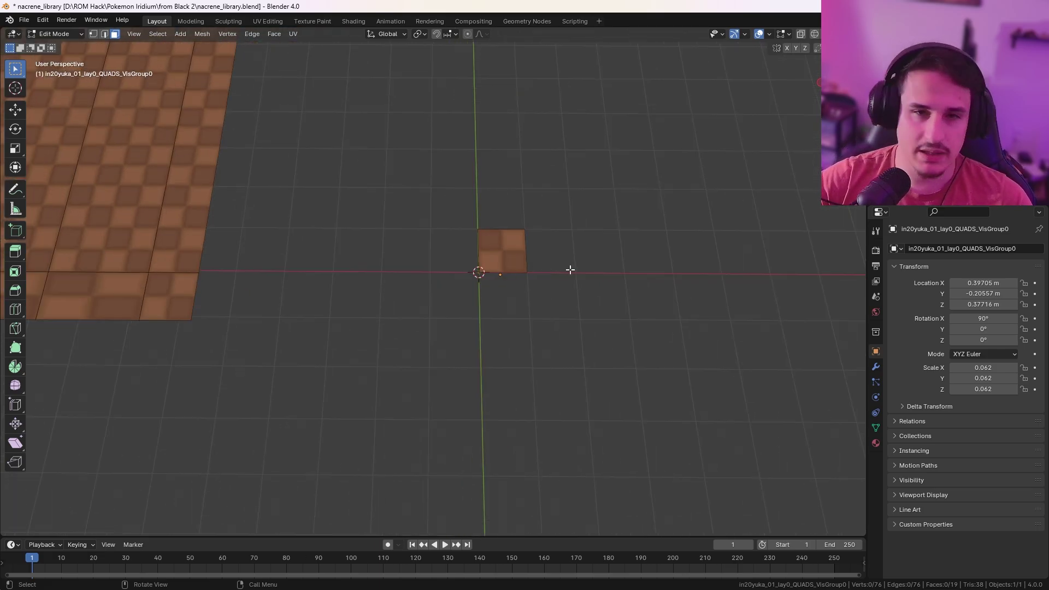
Delete every floor face except the small 1 m tile, then open the File menu.
{"action": "left_click", "coordinate": [512, 244]}
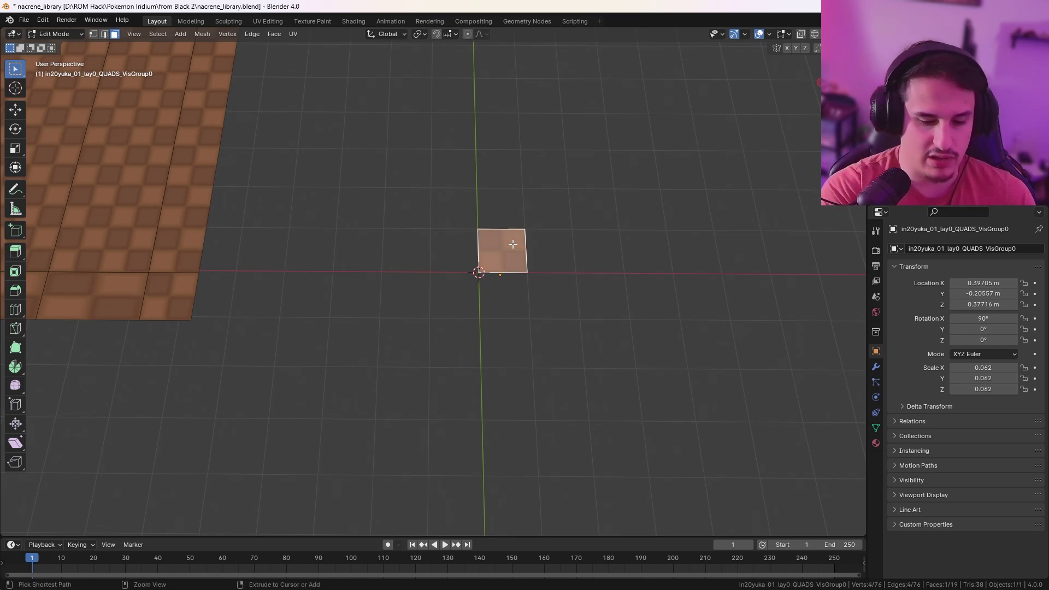
{"action": "key", "text": "ctrl+i"}
{"action": "key", "text": "x"}
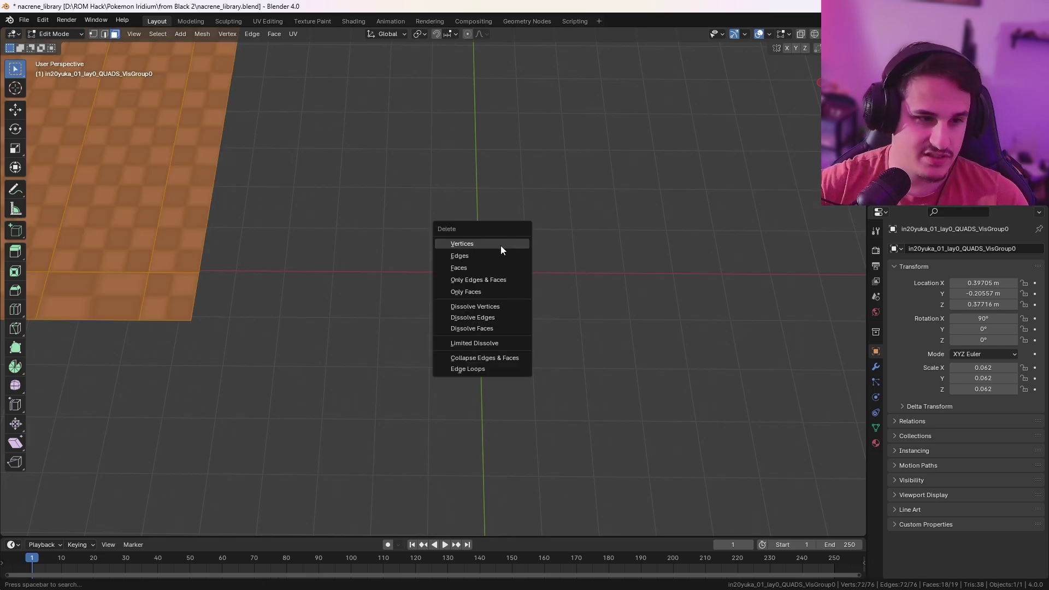
{"action": "left_click", "coordinate": [476, 268]}
{"action": "middle_click_drag", "start_coordinate": [465, 274], "coordinate": [542, 274]}
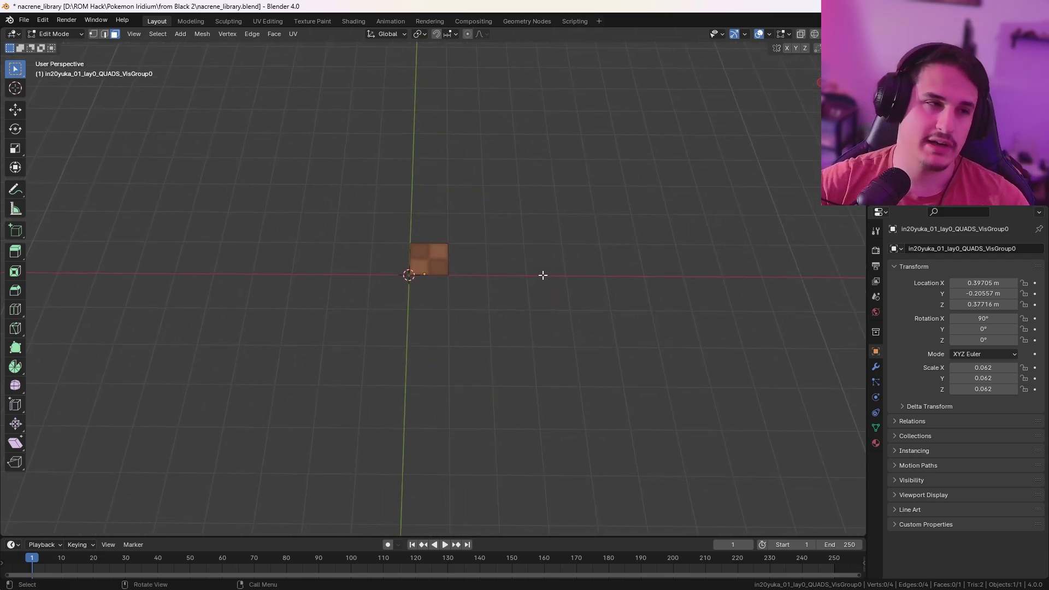
{"action": "left_click", "coordinate": [28, 20]}
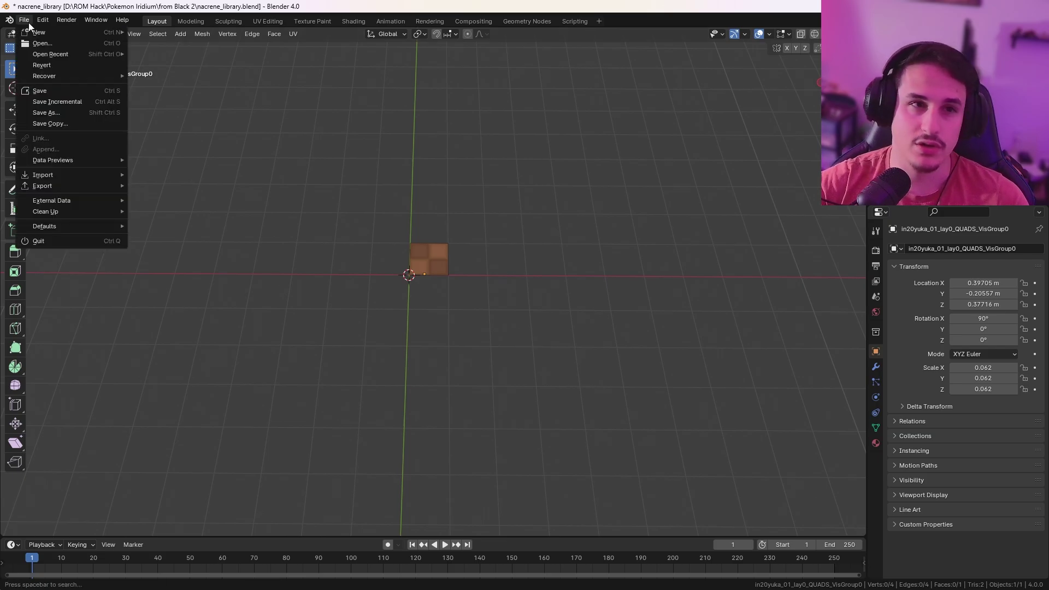
Start a Wavefront OBJ export of the tile with Forward Axis set to Y.
{"action": "mouse_move", "coordinate": [51, 185]}
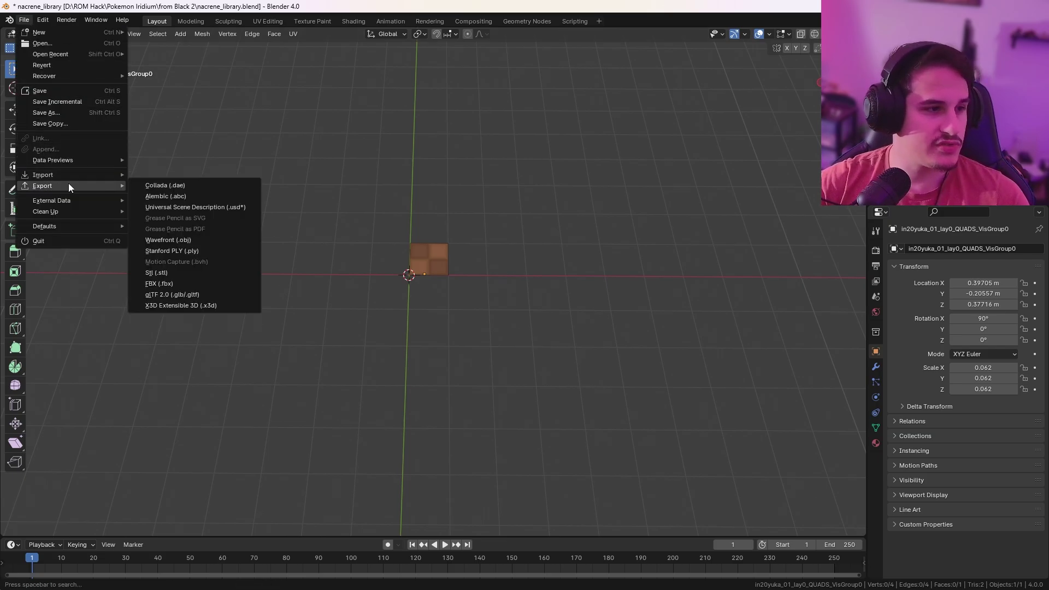
{"action": "left_click", "coordinate": [173, 241]}
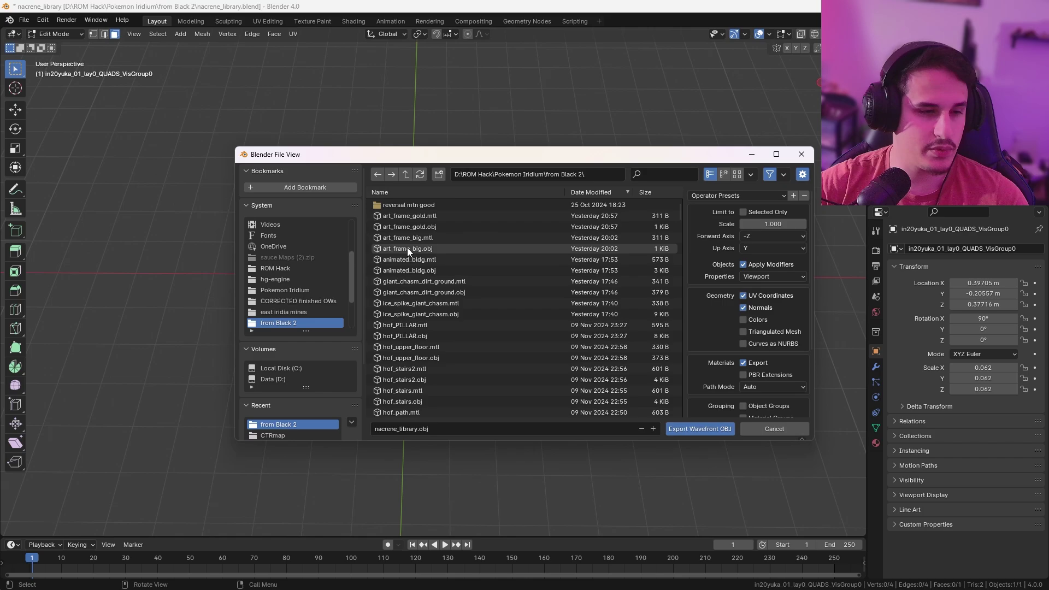
{"action": "left_click", "coordinate": [754, 236]}
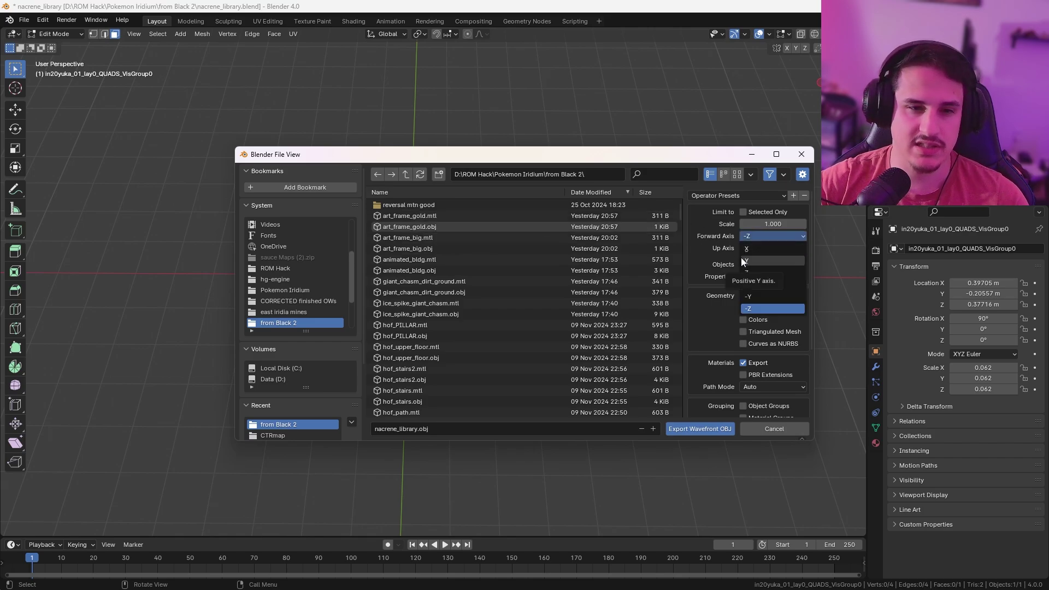
{"action": "left_click", "coordinate": [746, 260]}
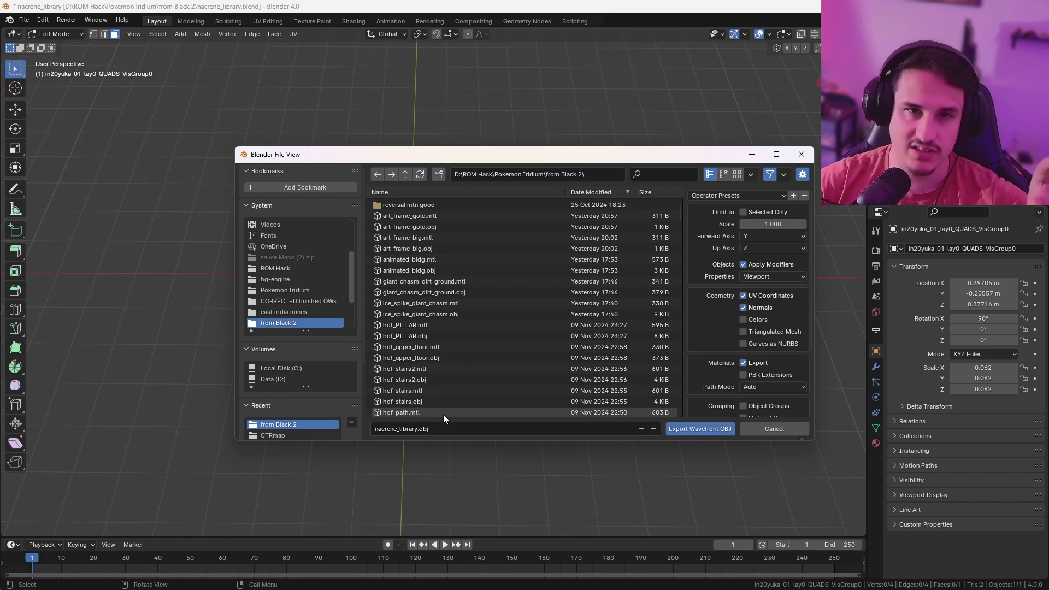
Name the file nacrene_library_floor.obj and export it into the from Black 2 folder.
{"action": "left_click", "coordinate": [415, 431]}
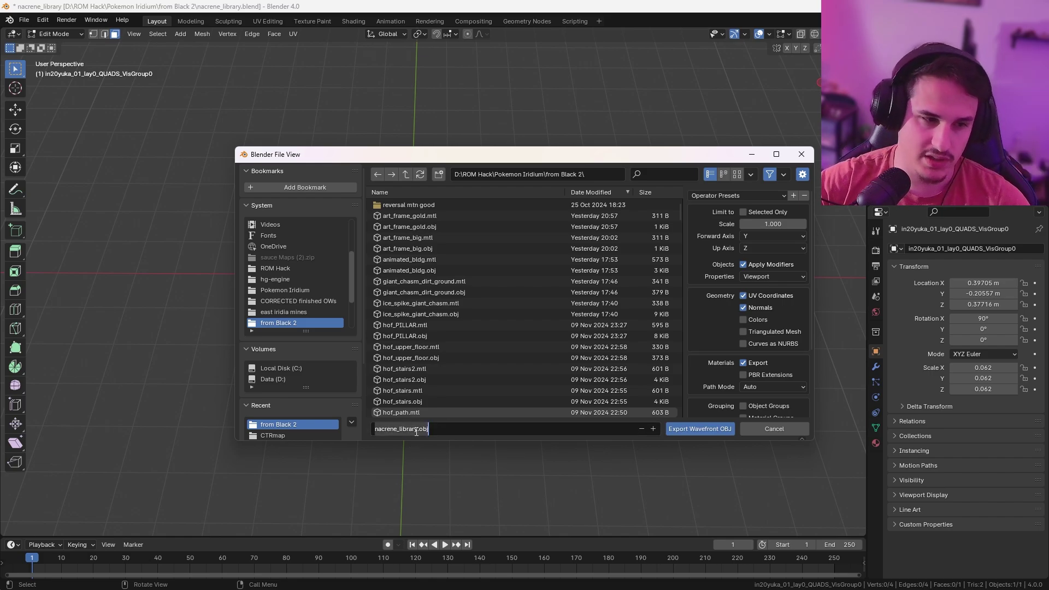
{"action": "left_click", "coordinate": [415, 432]}
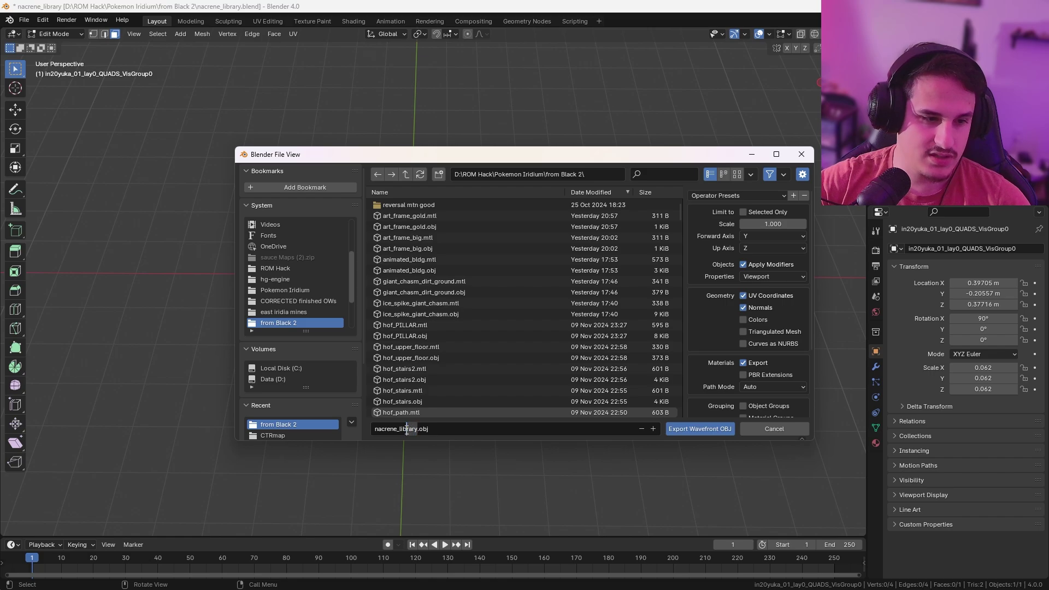
{"action": "type", "text": "_t"}
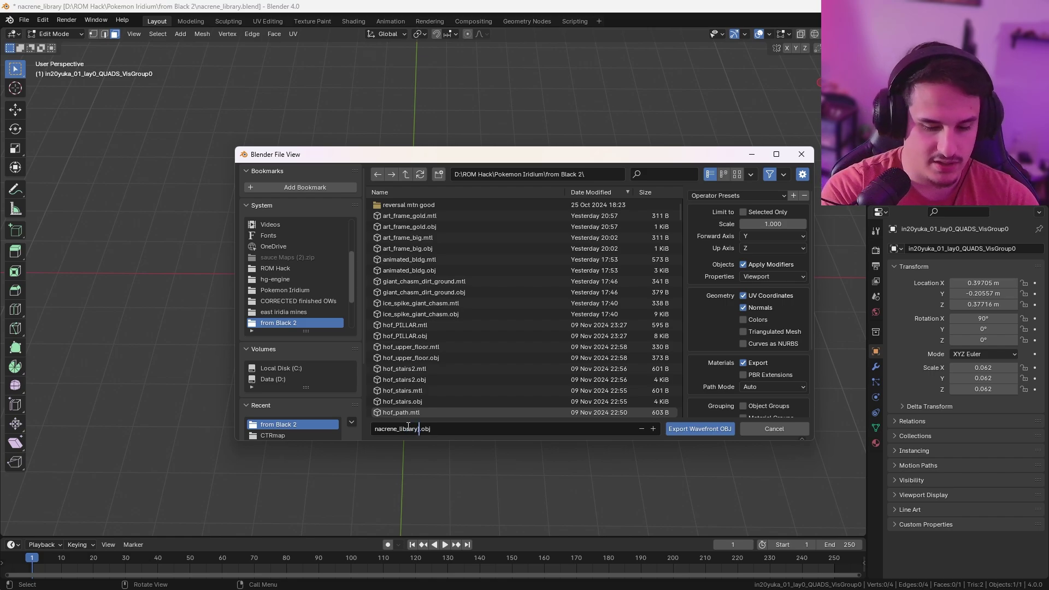
{"action": "type", "text": "loor"}
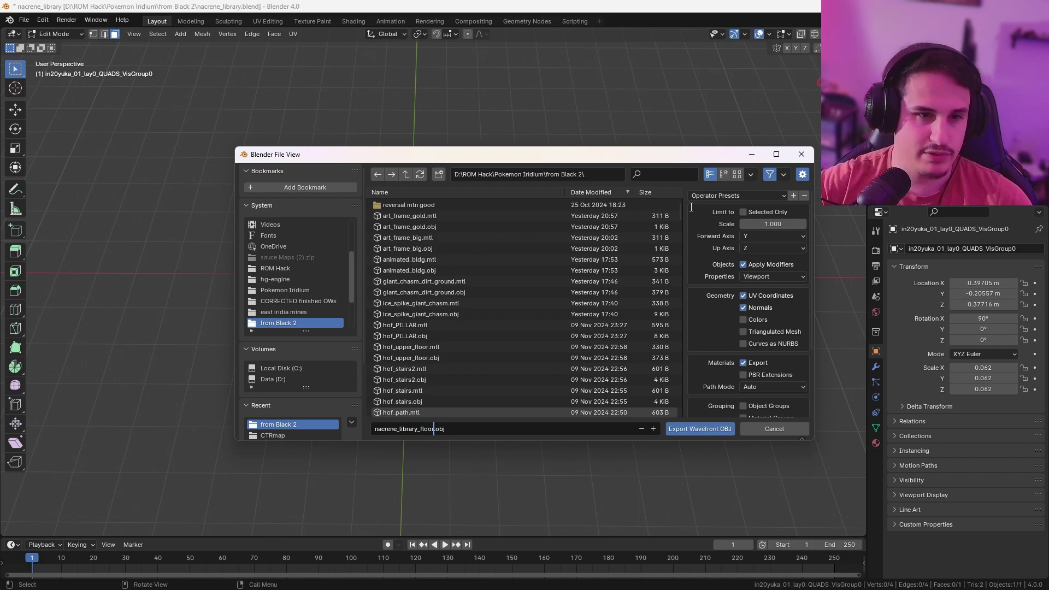
{"action": "mouse_move", "coordinate": [680, 209]}
{"action": "left_mouse_down"}
{"action": "mouse_move", "coordinate": [684, 241]}
{"action": "mouse_move", "coordinate": [699, 210]}
{"action": "mouse_move", "coordinate": [690, 212]}
{"action": "left_mouse_up"}
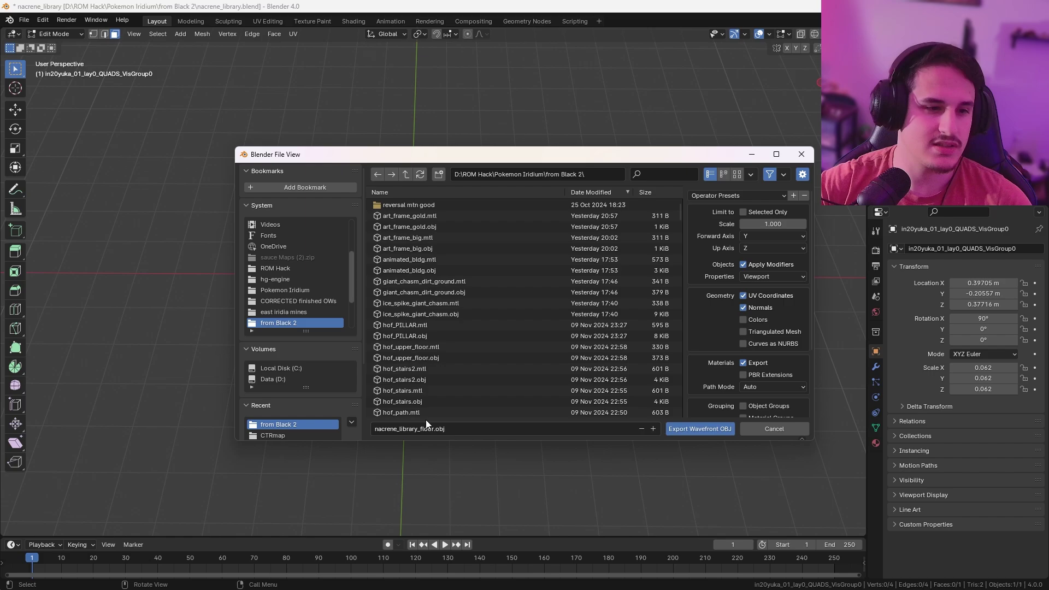
{"action": "left_click", "coordinate": [693, 428]}
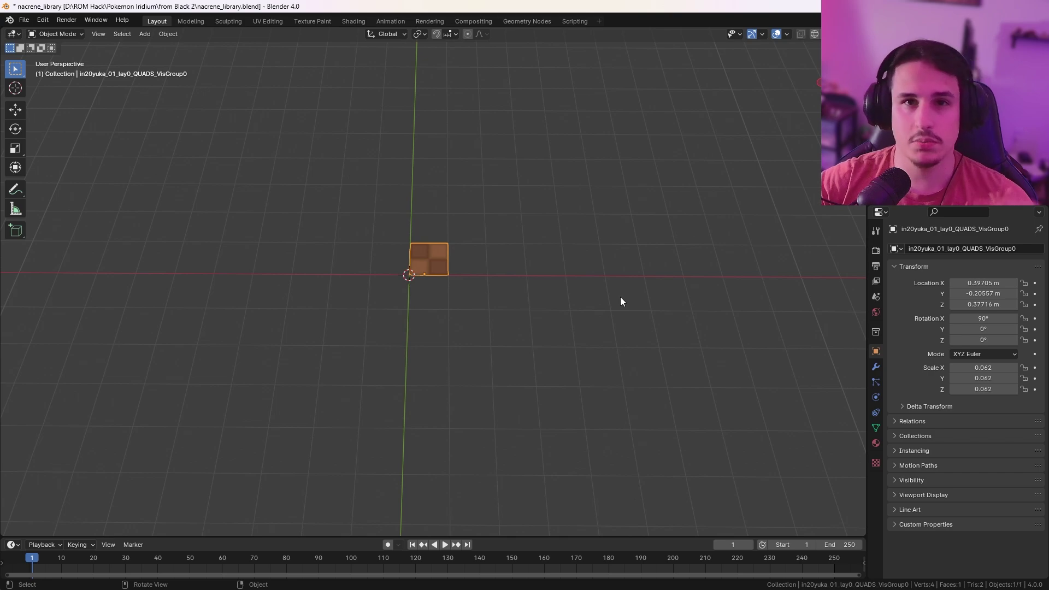
In Pokemon DS Map Studio, show iridium_region as a 2D grid and select empty map (2, 19).
{"action": "key", "text": "alt+Tab"}
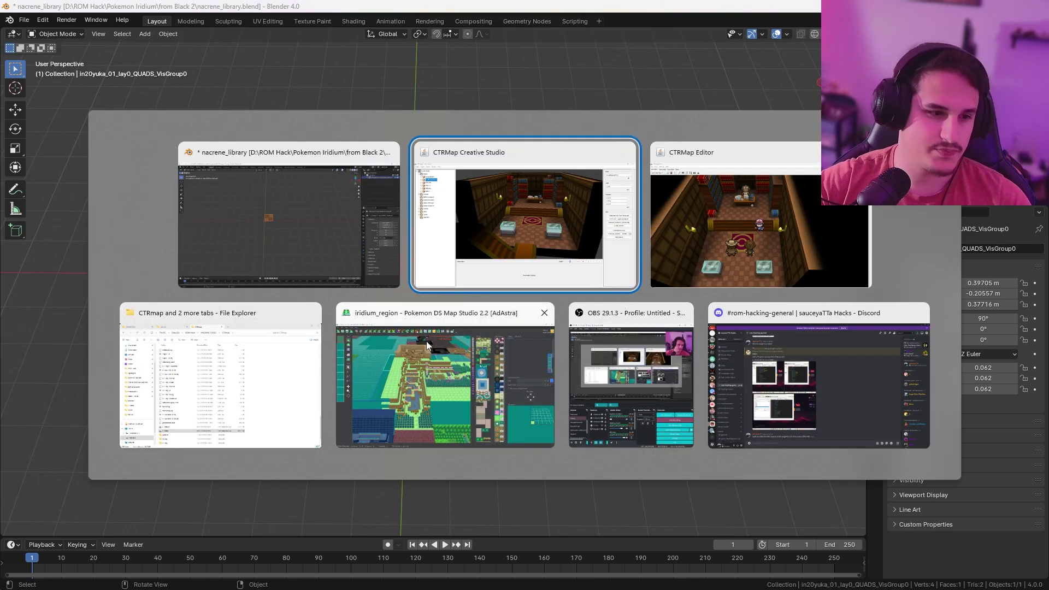
{"action": "left_click", "coordinate": [426, 341]}
{"action": "scroll", "coordinate": [331, 313], "scroll_direction": "down", "scroll_amount": 5}
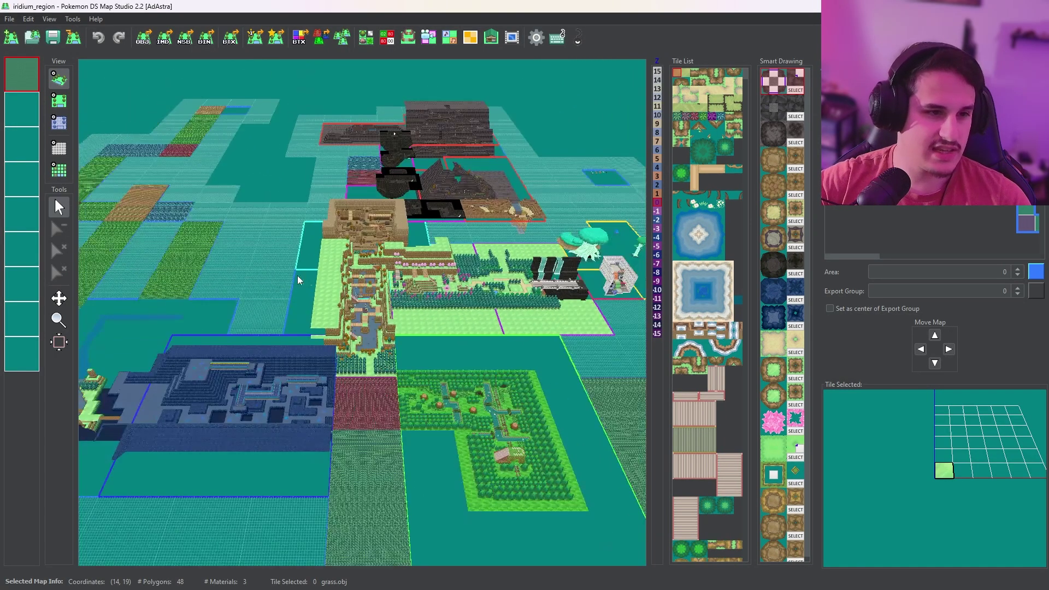
{"action": "right_click_drag", "start_coordinate": [331, 313], "coordinate": [89, 103]}
{"action": "left_click", "coordinate": [60, 101]}
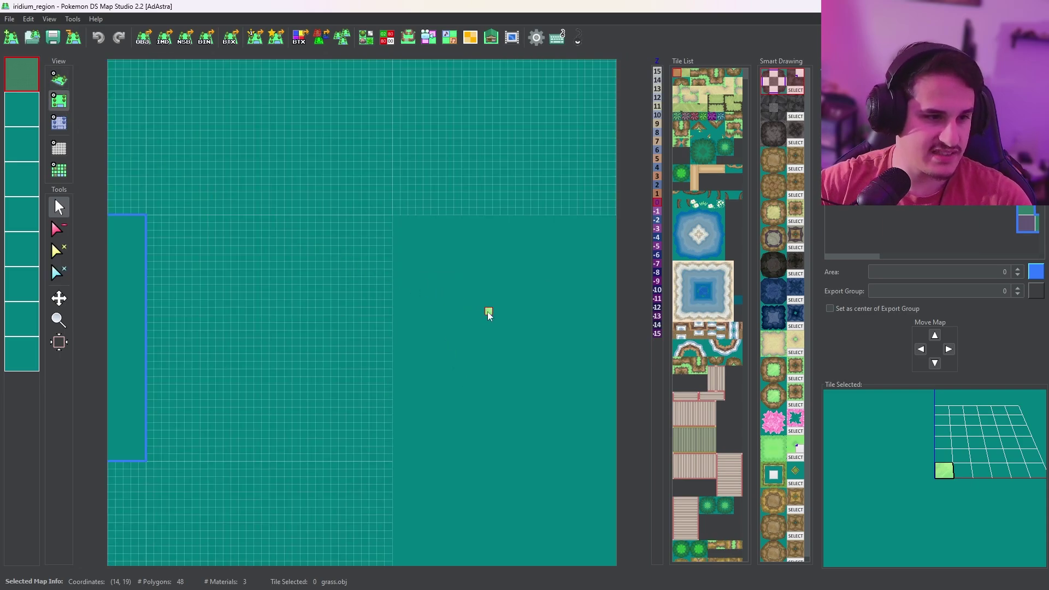
{"action": "left_click", "coordinate": [488, 312]}
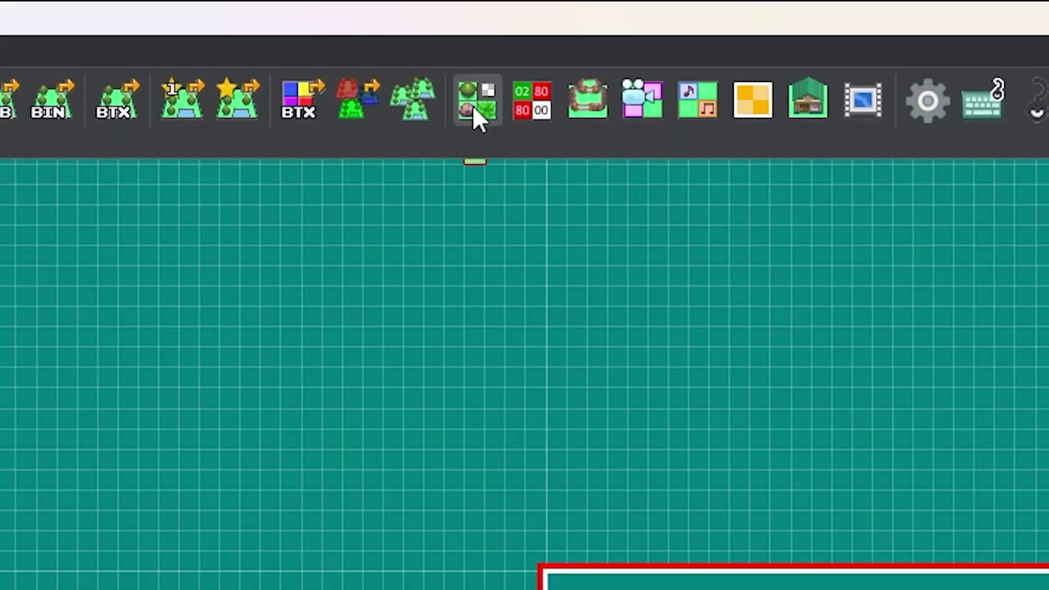
In the Tileset Editor, begin adding a new tile with import scale 1.0.
{"action": "left_click", "coordinate": [473, 107]}
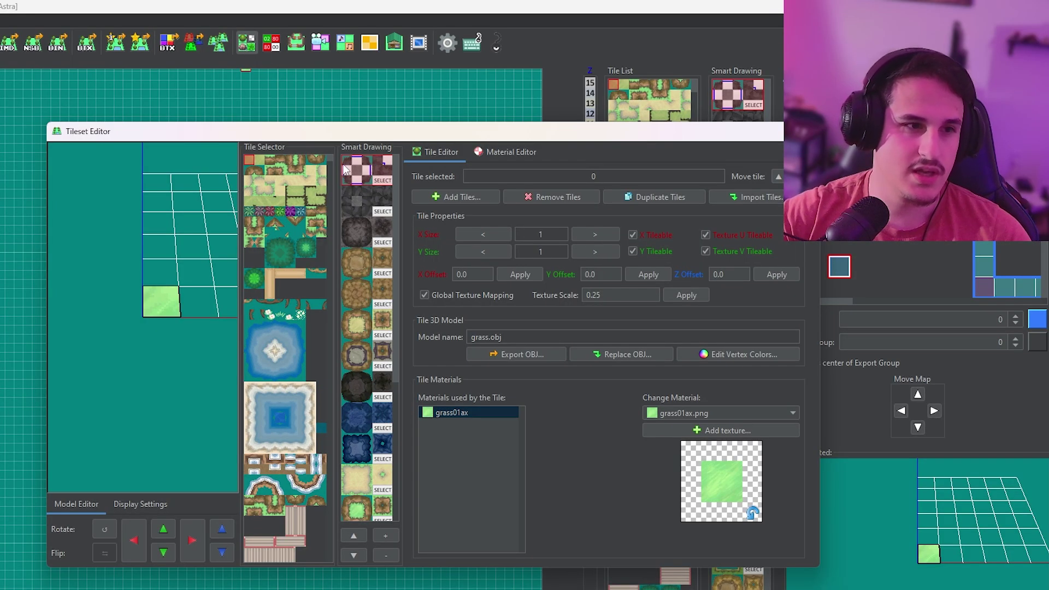
{"action": "scroll", "coordinate": [322, 437], "scroll_direction": "down", "scroll_amount": 10}
{"action": "scroll", "coordinate": [323, 439], "scroll_direction": "up", "scroll_amount": 15}
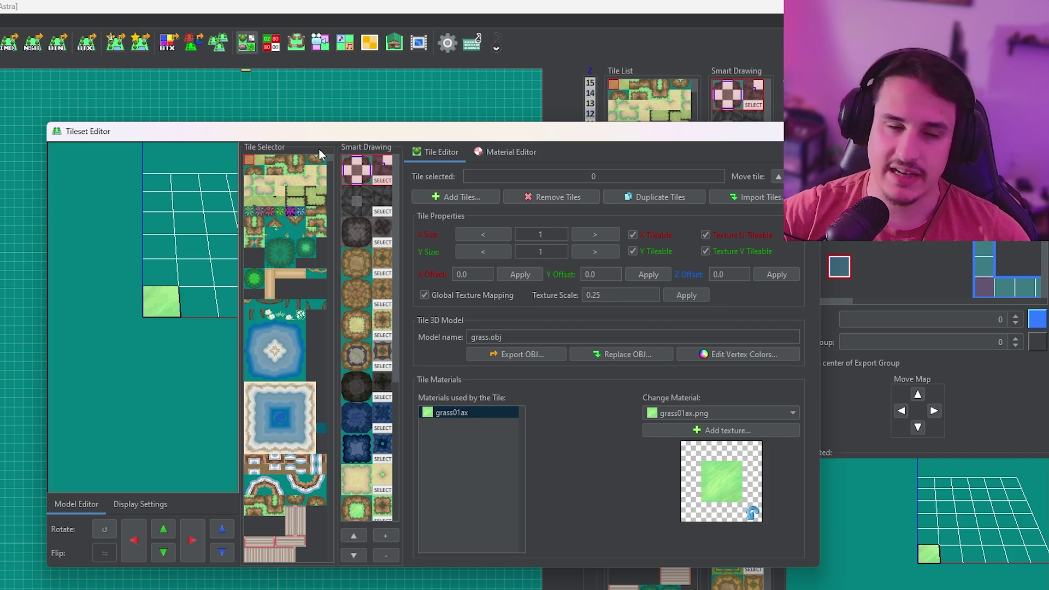
{"action": "left_click", "coordinate": [454, 201]}
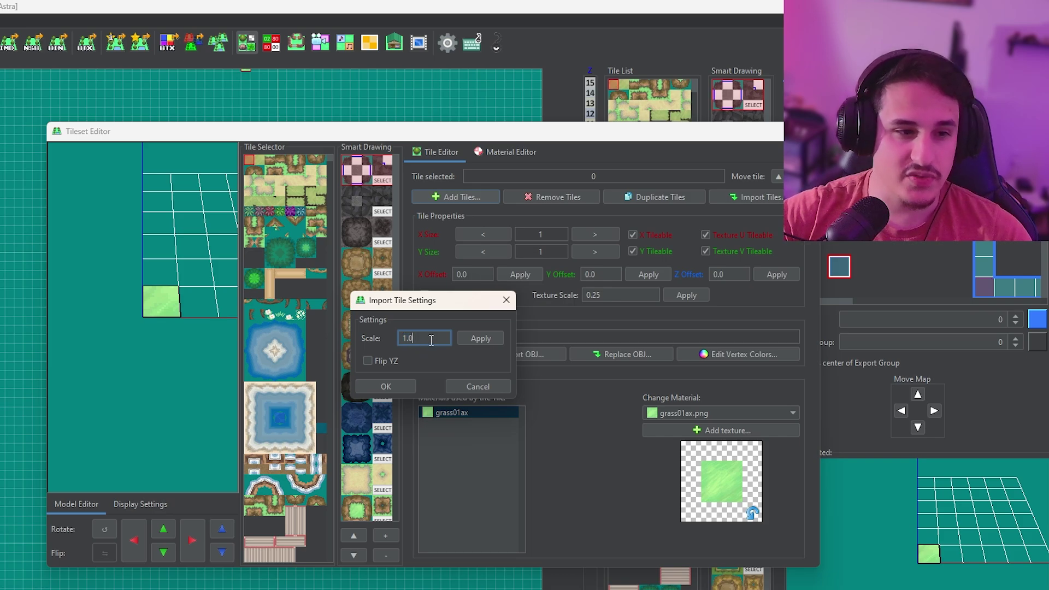
{"action": "left_click_drag", "start_coordinate": [431, 340], "coordinate": [382, 342]}
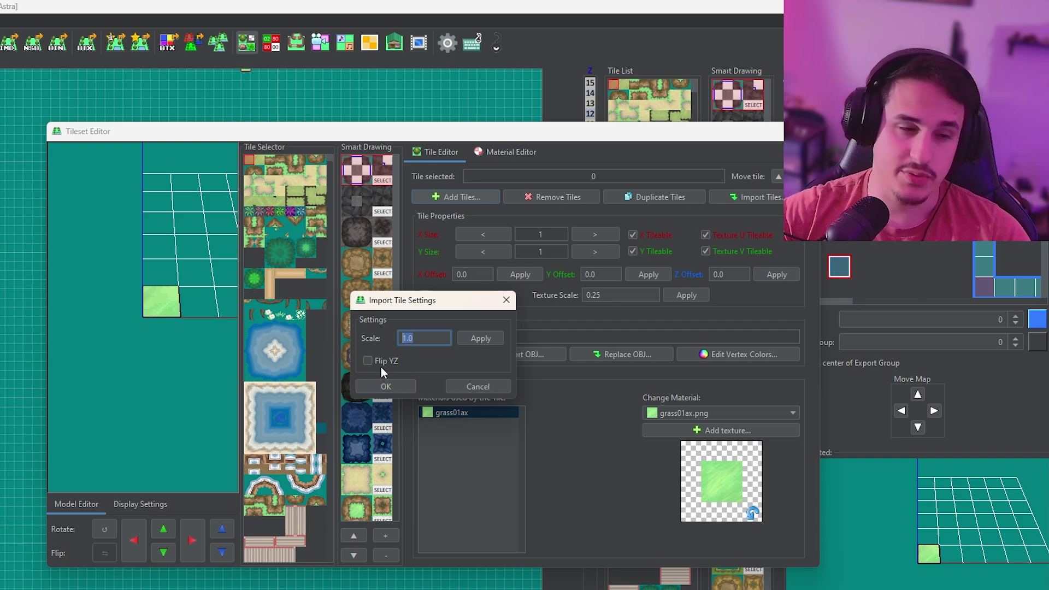
{"action": "left_click", "coordinate": [387, 384]}
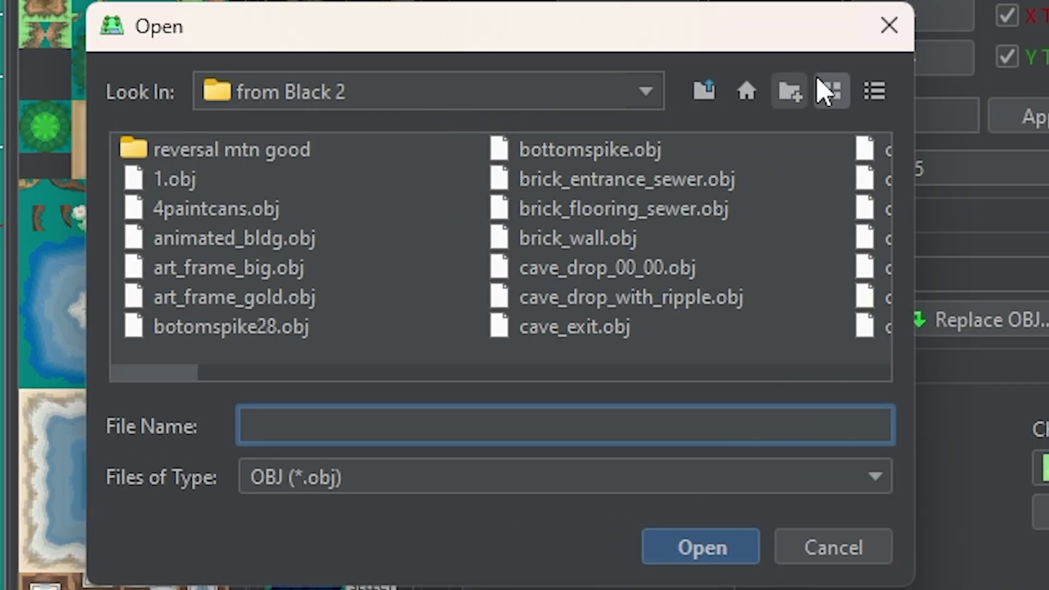
Pick nacrene_library_floor.obj from the newest-first detailed file list and import it.
{"action": "left_click", "coordinate": [580, 264]}
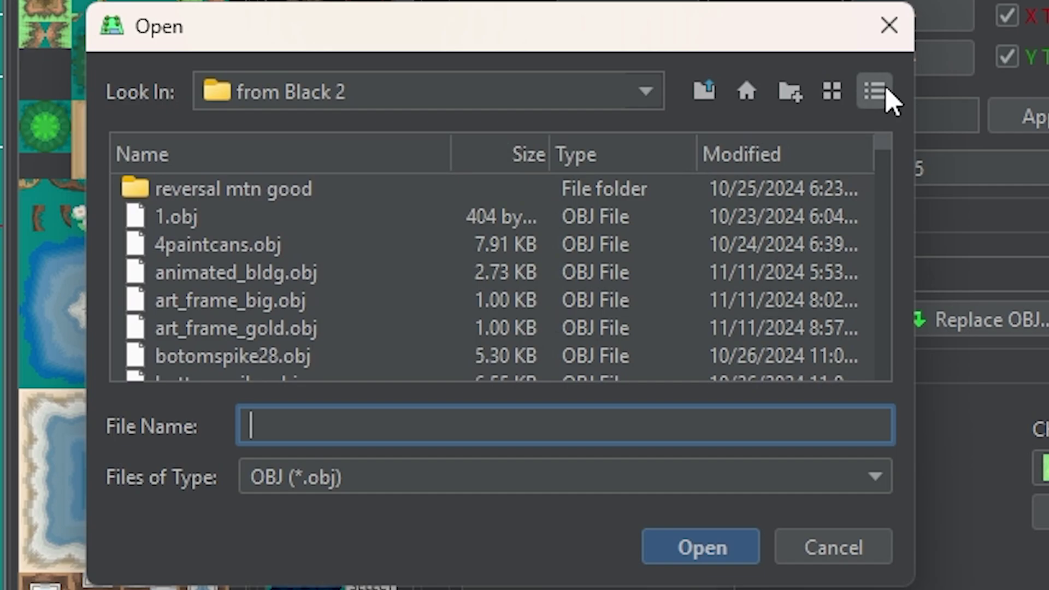
{"action": "left_click", "coordinate": [741, 157]}
{"action": "left_click", "coordinate": [741, 157]}
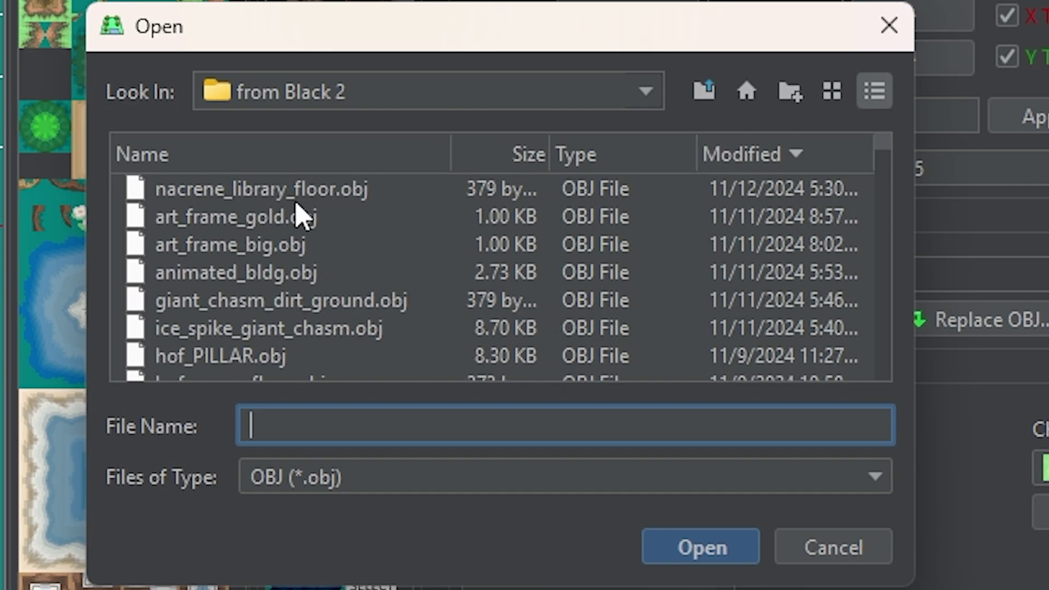
{"action": "left_click", "coordinate": [275, 192]}
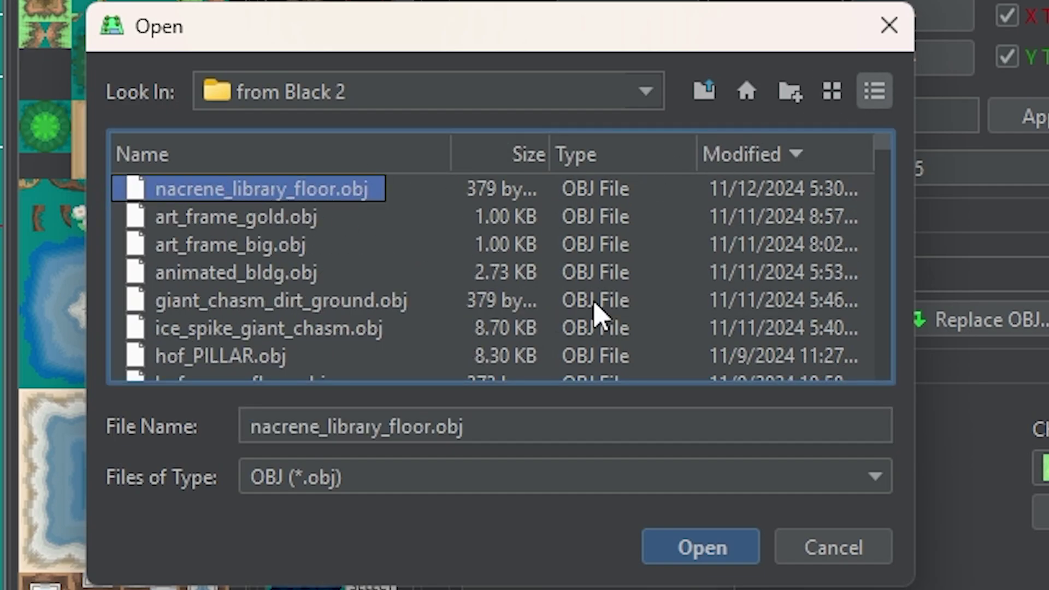
{"action": "left_click", "coordinate": [693, 548]}
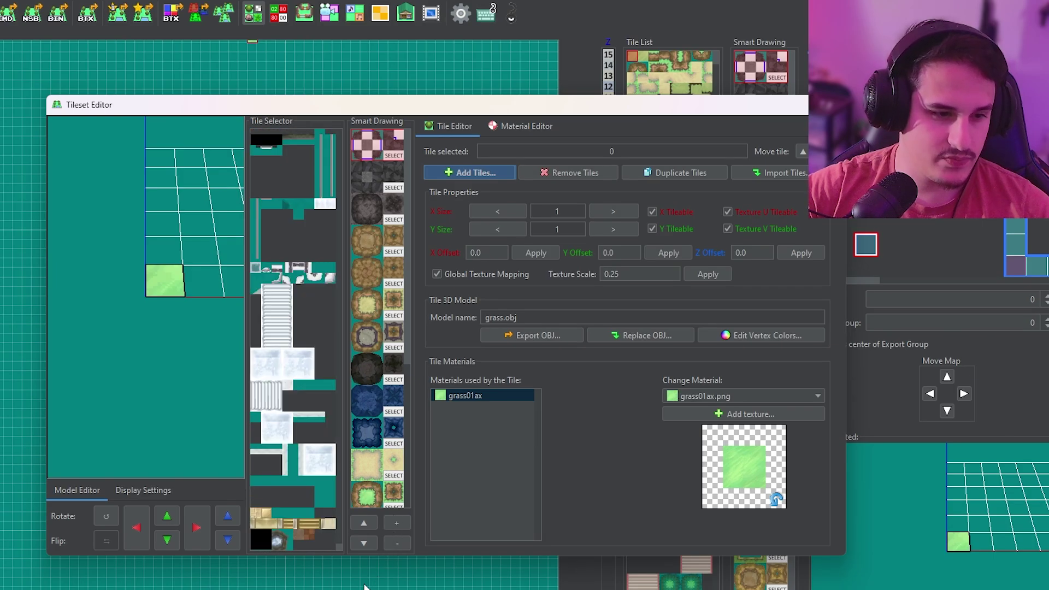
Select the imported floor tile 9183 and close the Tileset Editor.
{"action": "left_click", "coordinate": [307, 532]}
{"action": "left_click_drag", "start_coordinate": [202, 383], "coordinate": [191, 309]}
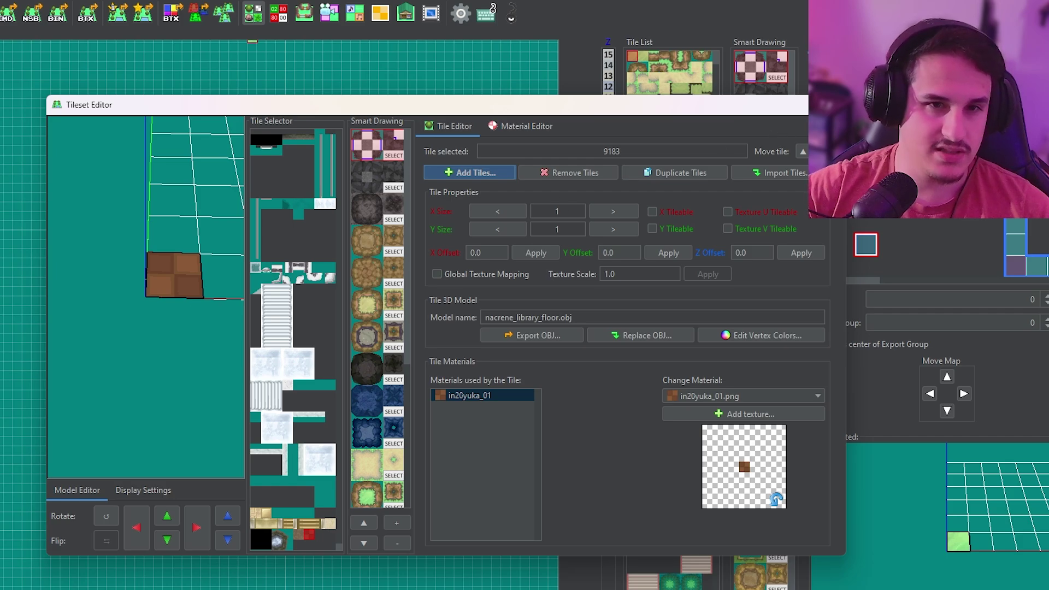
{"action": "left_click", "coordinate": [831, 104]}
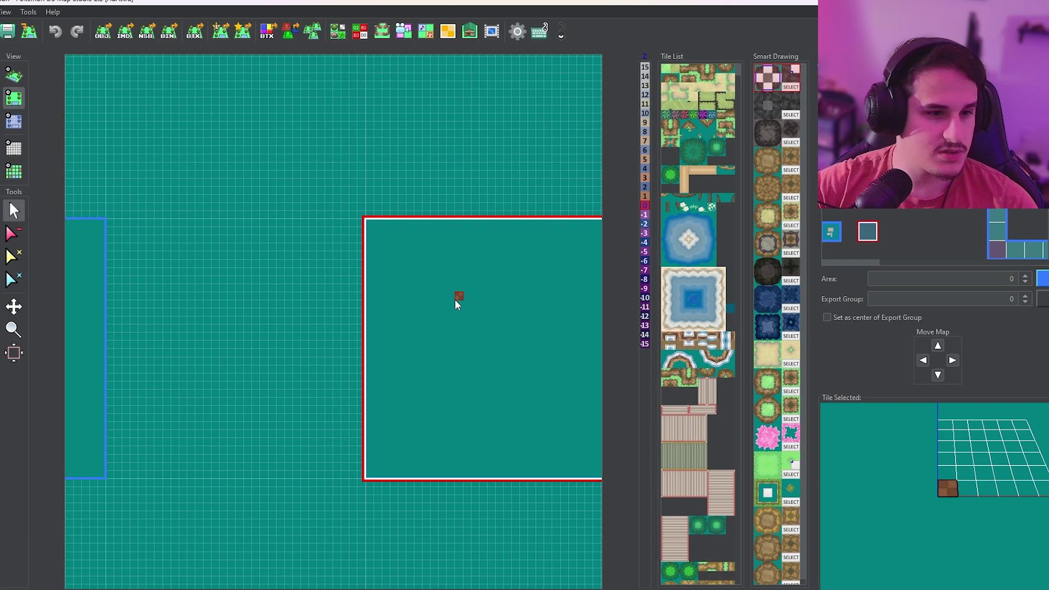
Paint a square patch of the brown floor near the map centre and inspect it in 3D.
{"action": "mouse_move", "coordinate": [458, 304]}
{"action": "left_mouse_down"}
{"action": "mouse_move", "coordinate": [487, 334]}
{"action": "mouse_move", "coordinate": [515, 310]}
{"action": "mouse_move", "coordinate": [506, 339]}
{"action": "mouse_move", "coordinate": [503, 329]}
{"action": "mouse_move", "coordinate": [479, 343]}
{"action": "mouse_move", "coordinate": [512, 337]}
{"action": "mouse_move", "coordinate": [498, 340]}
{"action": "mouse_move", "coordinate": [485, 299]}
{"action": "mouse_move", "coordinate": [475, 334]}
{"action": "mouse_move", "coordinate": [473, 299]}
{"action": "mouse_move", "coordinate": [525, 302]}
{"action": "mouse_move", "coordinate": [520, 347]}
{"action": "left_mouse_up"}
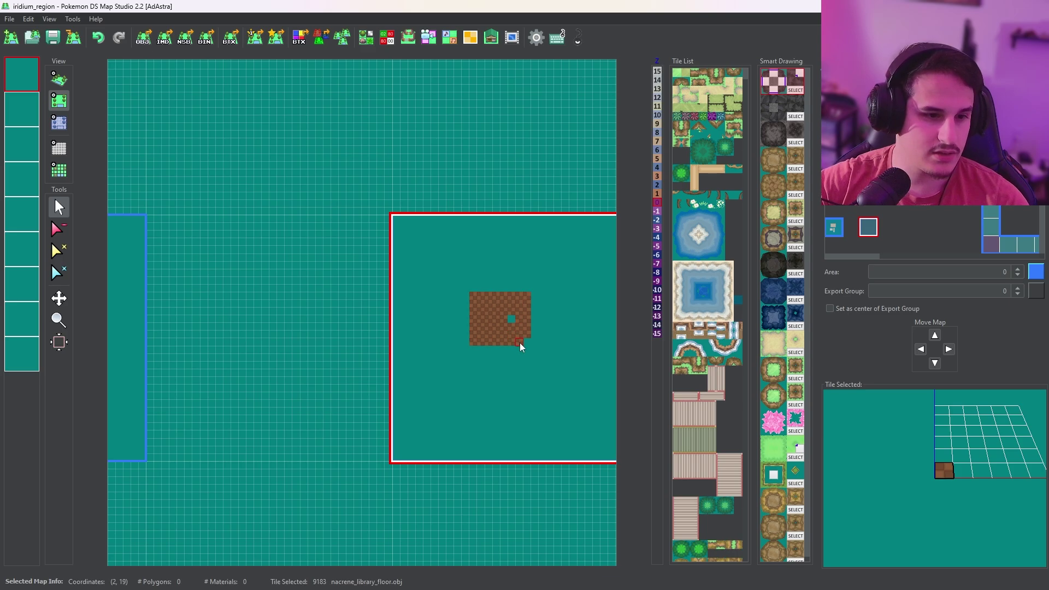
{"action": "left_click", "coordinate": [59, 79]}
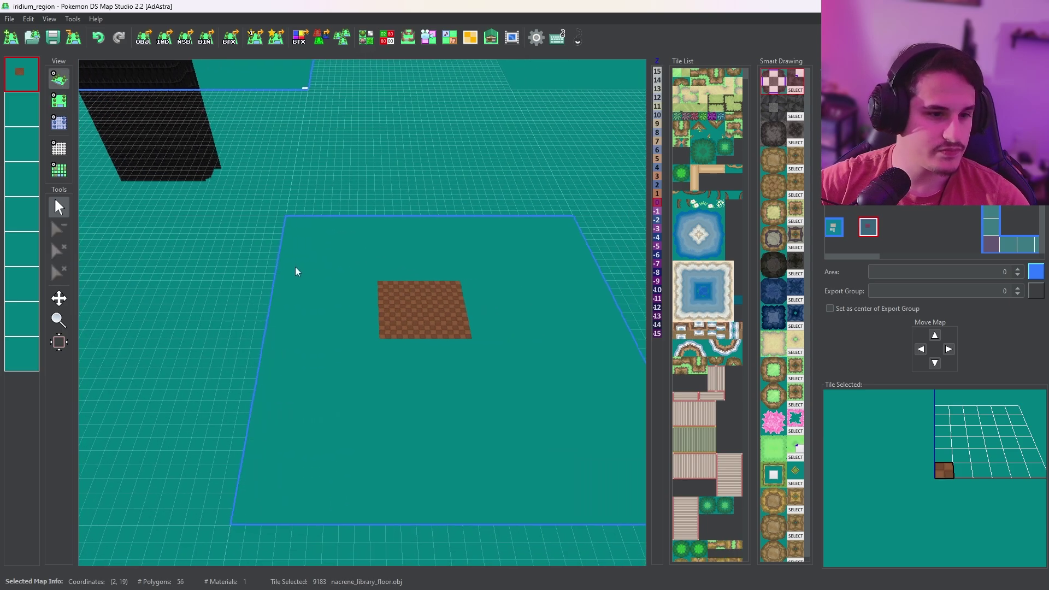
{"action": "scroll", "coordinate": [543, 321], "scroll_direction": "up", "scroll_amount": 3}
{"action": "mouse_move", "coordinate": [543, 321]}
{"action": "left_mouse_down"}
{"action": "mouse_move", "coordinate": [580, 293]}
{"action": "mouse_move", "coordinate": [526, 312]}
{"action": "left_mouse_up"}
{"action": "scroll", "coordinate": [517, 316], "scroll_direction": "down", "scroll_amount": 3}
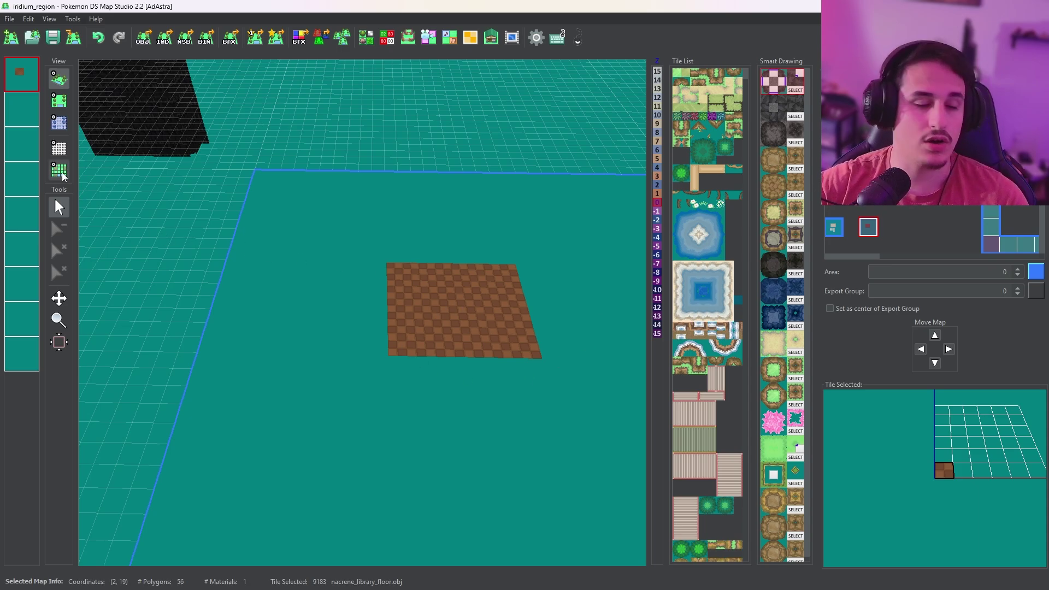
Check the painted floor's wireframe in 3D, then return to the 2D map.
{"action": "left_click", "coordinate": [63, 174]}
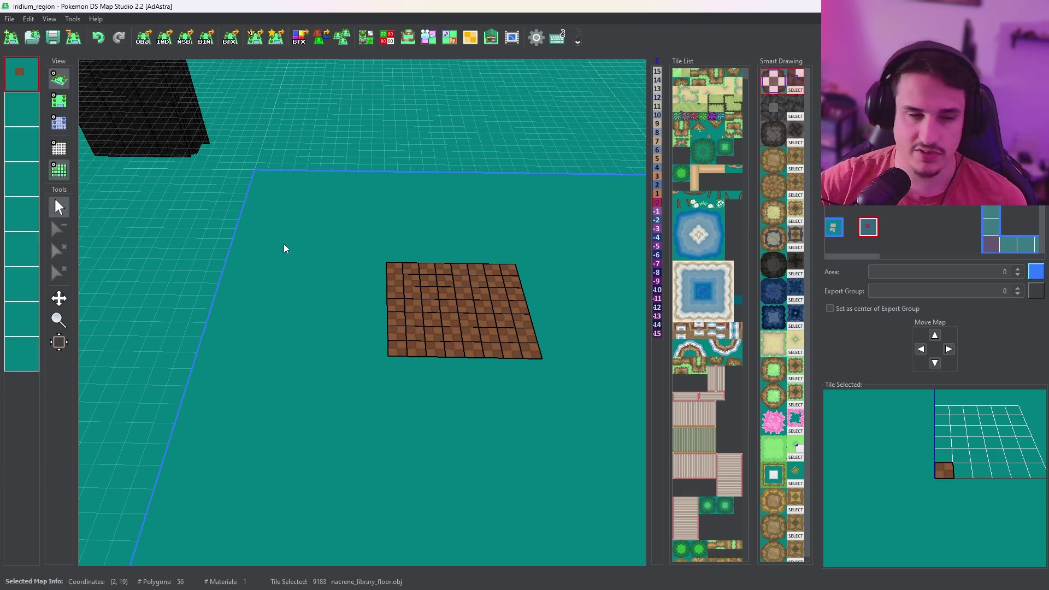
{"action": "middle_click_drag", "start_coordinate": [366, 272], "coordinate": [479, 392]}
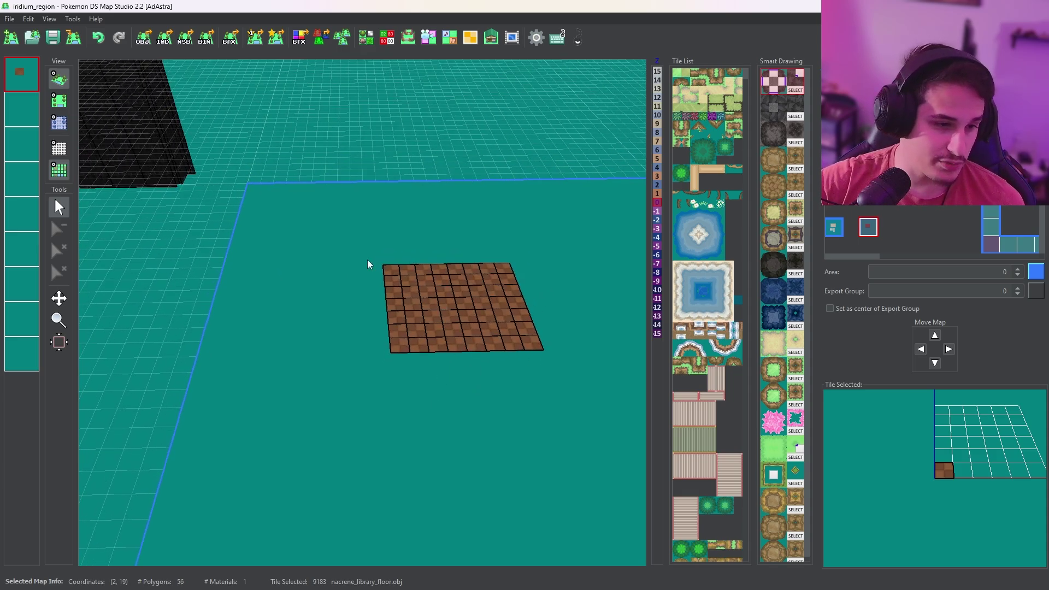
{"action": "key", "text": "t"}
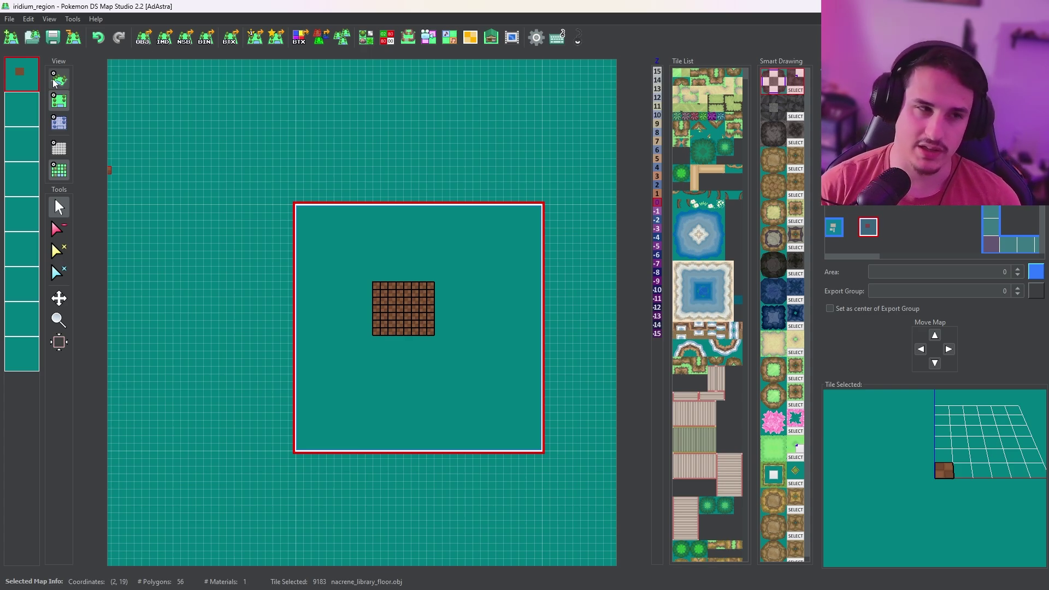
Make the floor tile X/Y tileable with global texture mapping at texture scale 1.0.
{"action": "left_click", "coordinate": [365, 39]}
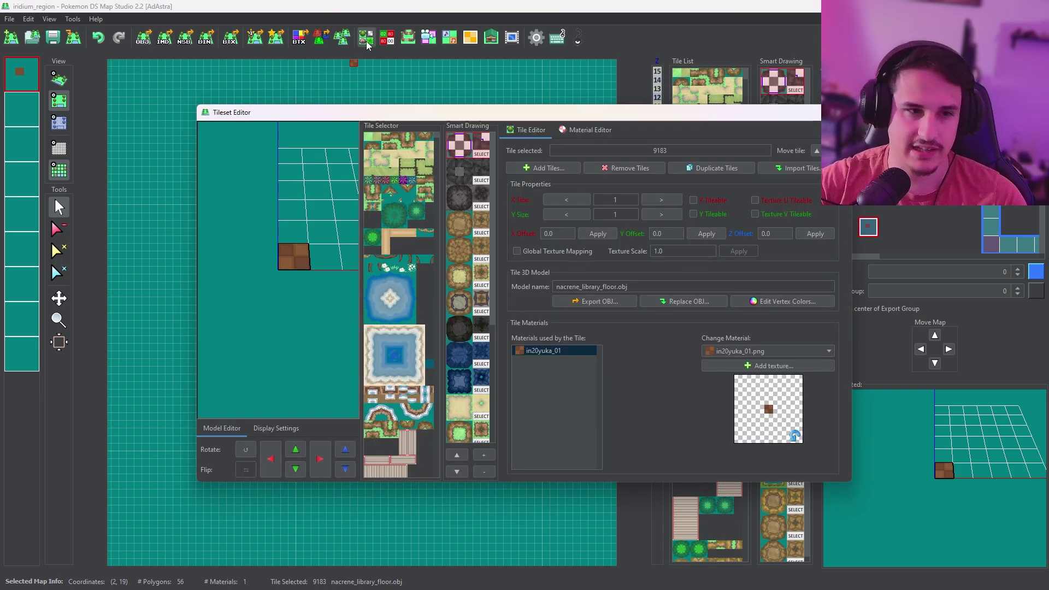
{"action": "left_click_drag", "start_coordinate": [433, 138], "coordinate": [414, 467]}
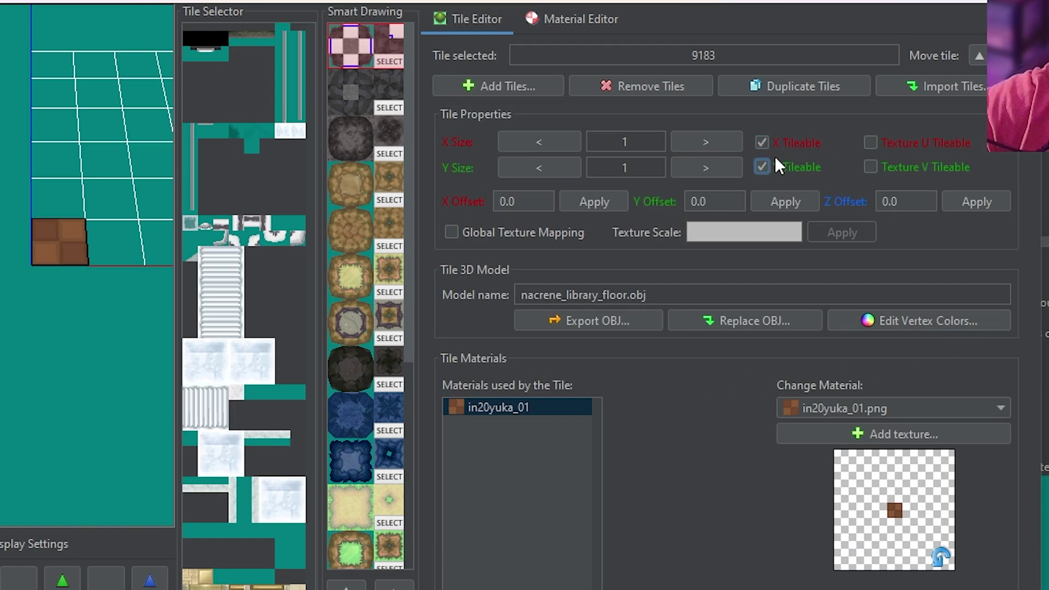
{"action": "left_click", "coordinate": [458, 229]}
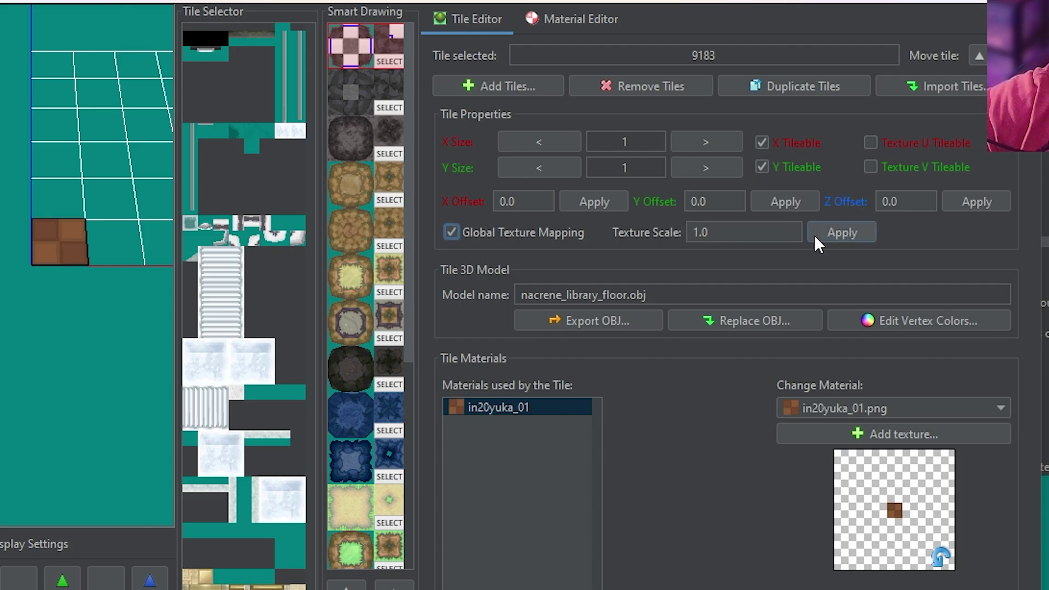
{"action": "left_click", "coordinate": [741, 233]}
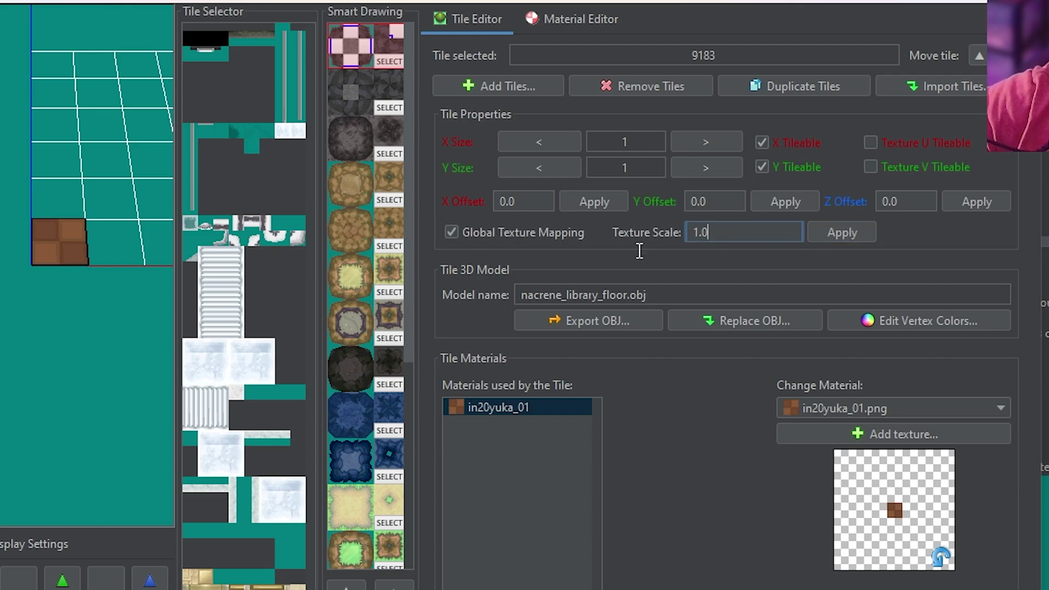
{"action": "left_click", "coordinate": [840, 231]}
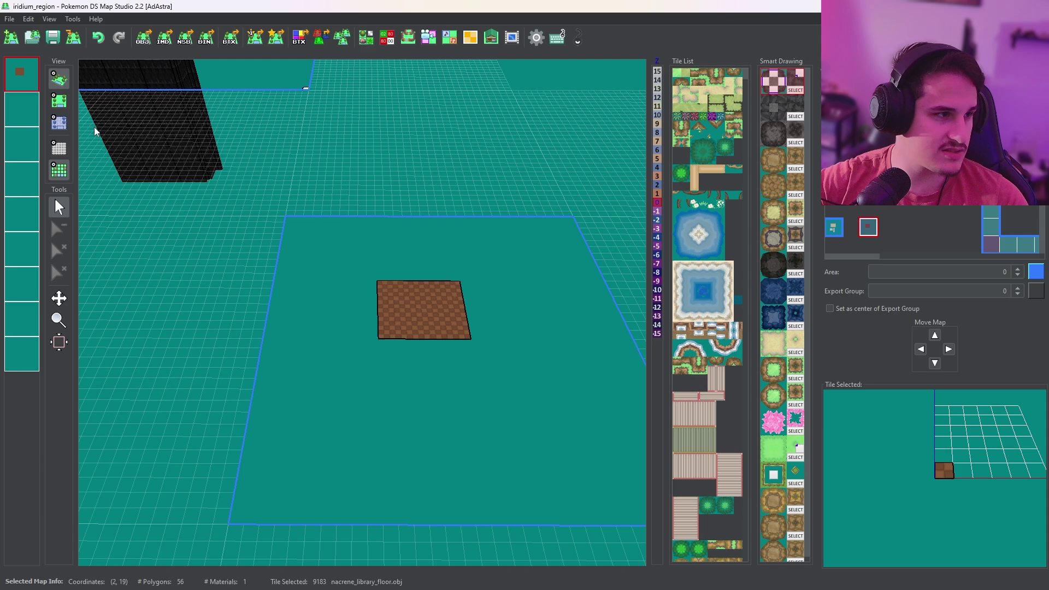
On the centre map, paint a ring around the block, fill the rest, and check in 3D.
{"action": "left_click", "coordinate": [59, 99]}
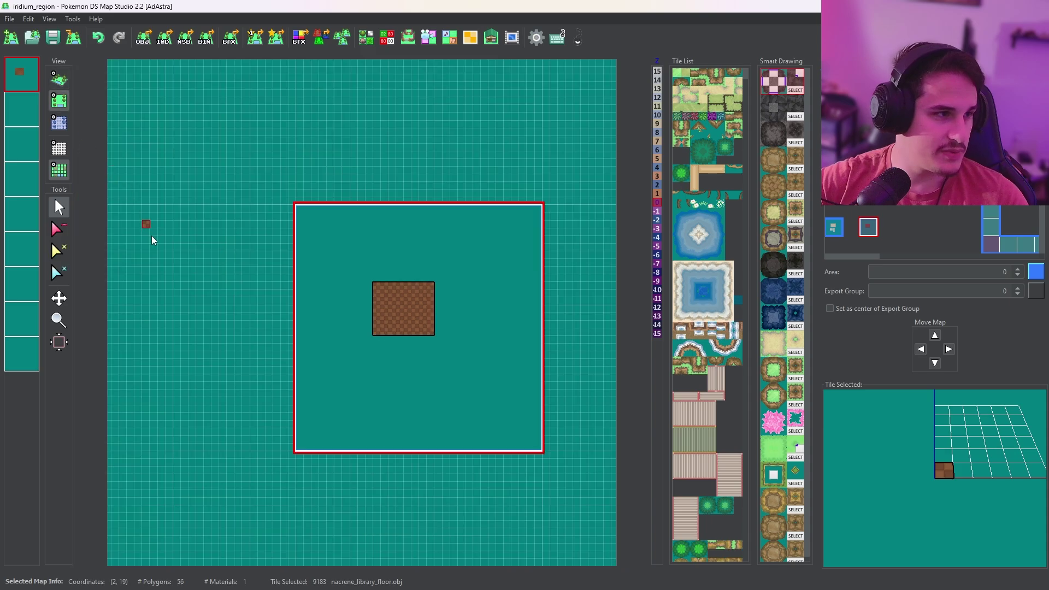
{"action": "left_click", "coordinate": [152, 241]}
{"action": "left_click", "coordinate": [393, 311]}
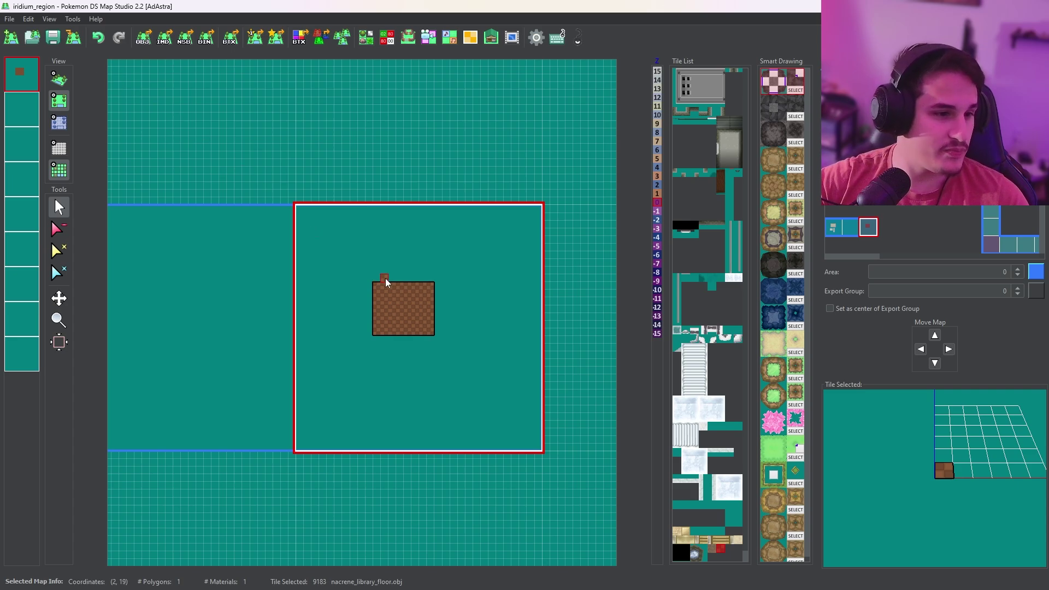
{"action": "mouse_move", "coordinate": [385, 283]}
{"action": "left_mouse_down"}
{"action": "mouse_move", "coordinate": [444, 274]}
{"action": "mouse_move", "coordinate": [400, 321]}
{"action": "mouse_move", "coordinate": [419, 355]}
{"action": "mouse_move", "coordinate": [432, 349]}
{"action": "mouse_move", "coordinate": [414, 344]}
{"action": "mouse_move", "coordinate": [442, 343]}
{"action": "left_mouse_up"}
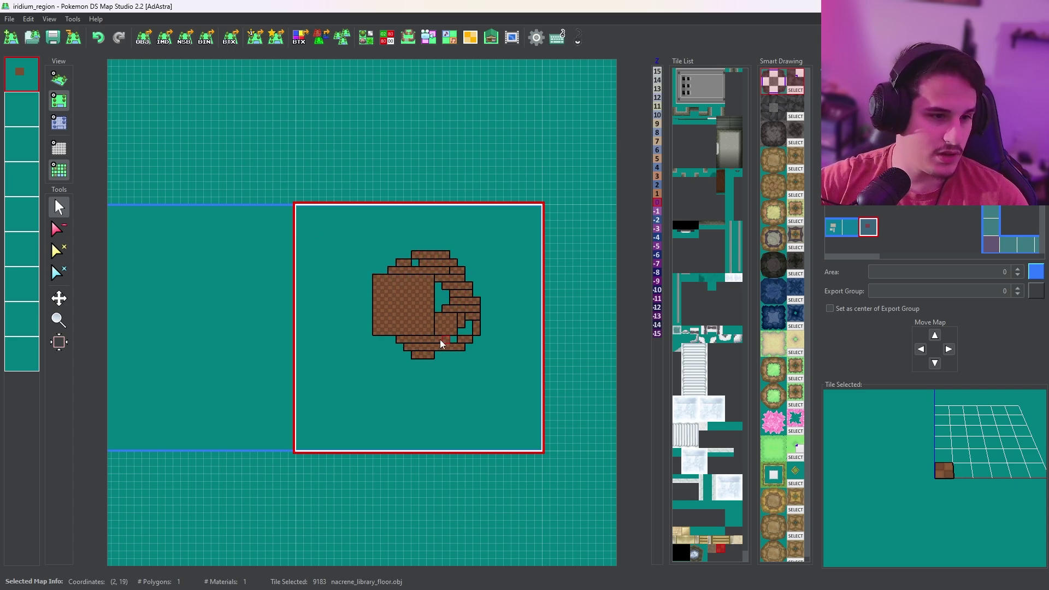
{"action": "left_click", "coordinate": [474, 280]}
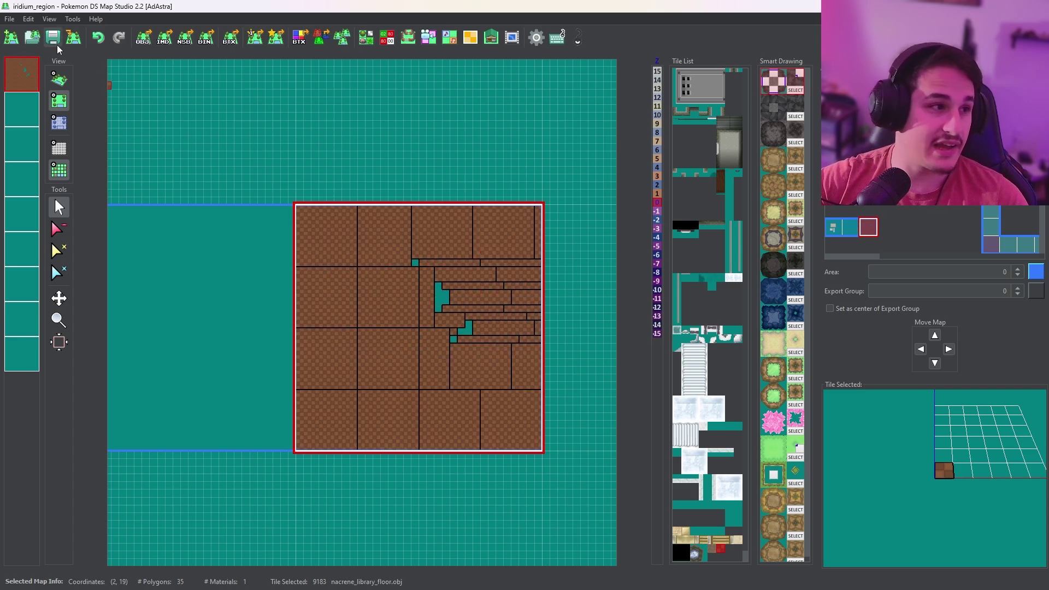
{"action": "left_click", "coordinate": [59, 79]}
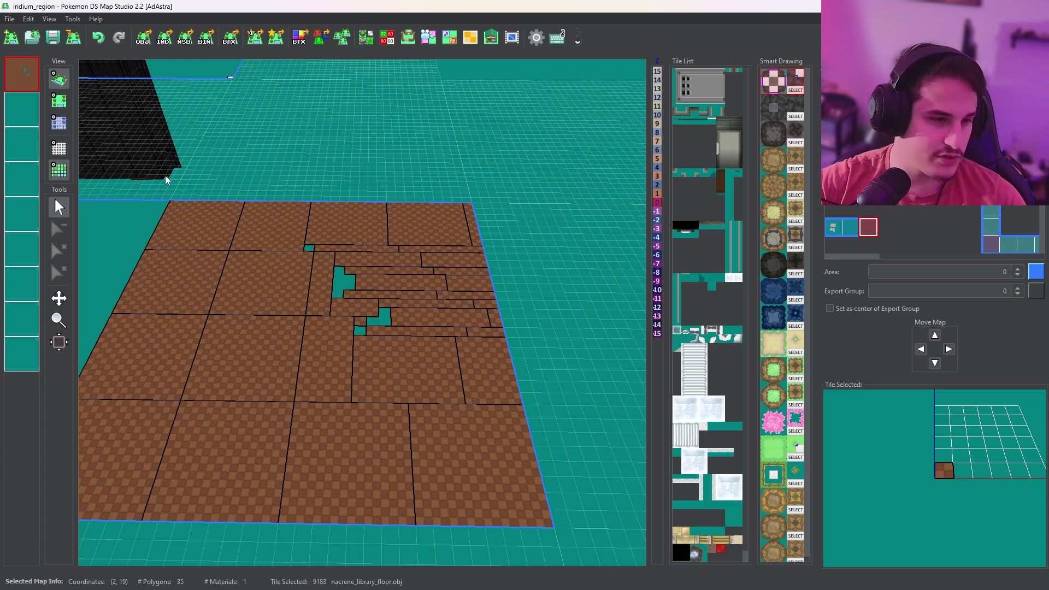
{"action": "left_click", "coordinate": [59, 100]}
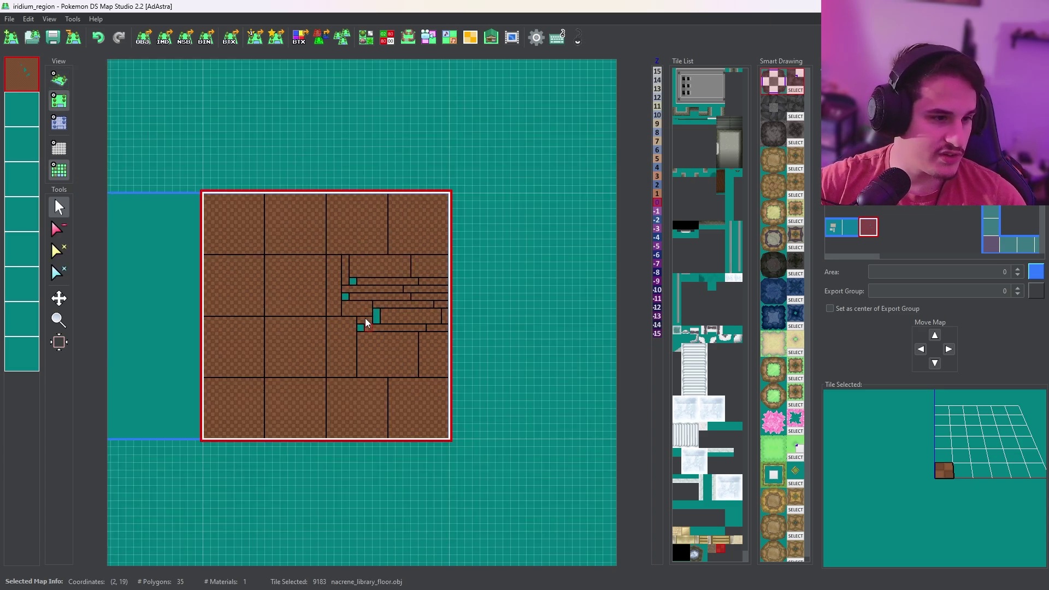
Refill map (2, 19) with the floor tile into a 16-polygon 4x4 grid and view it in 3D.
{"action": "left_click", "coordinate": [348, 295]}
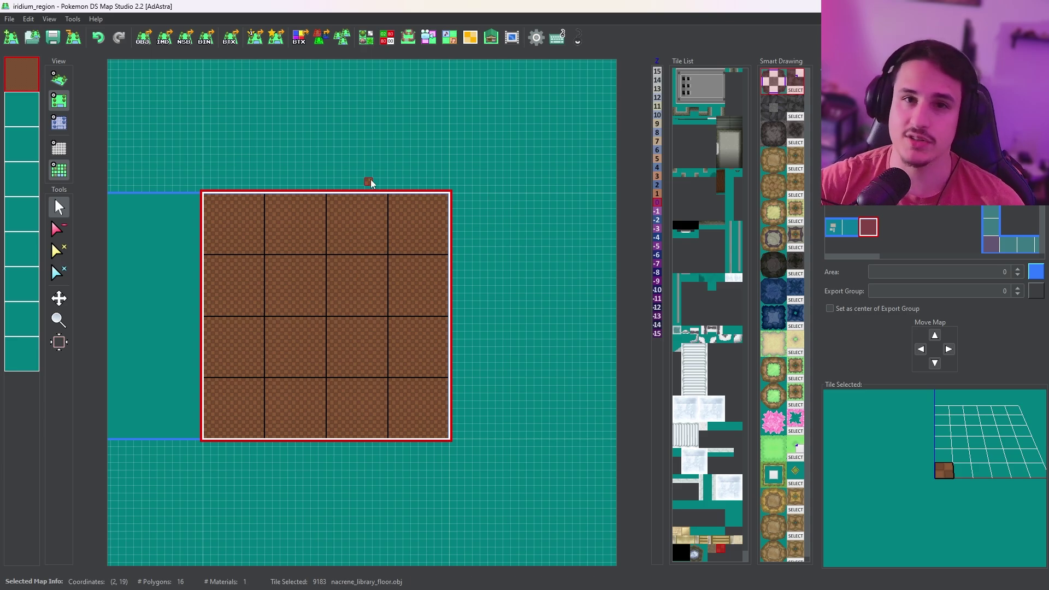
{"action": "left_click", "coordinate": [59, 80]}
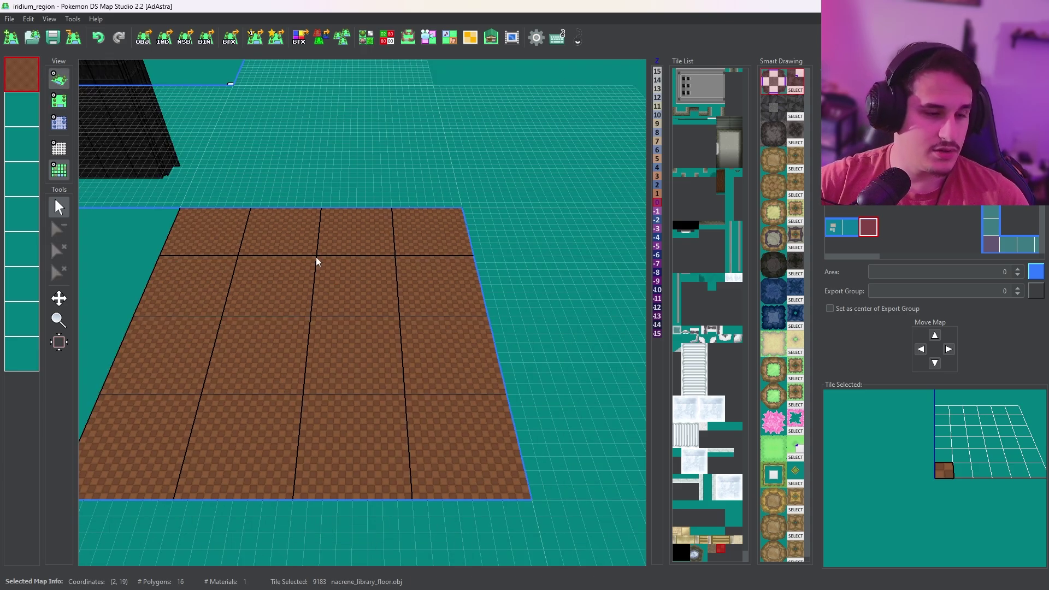